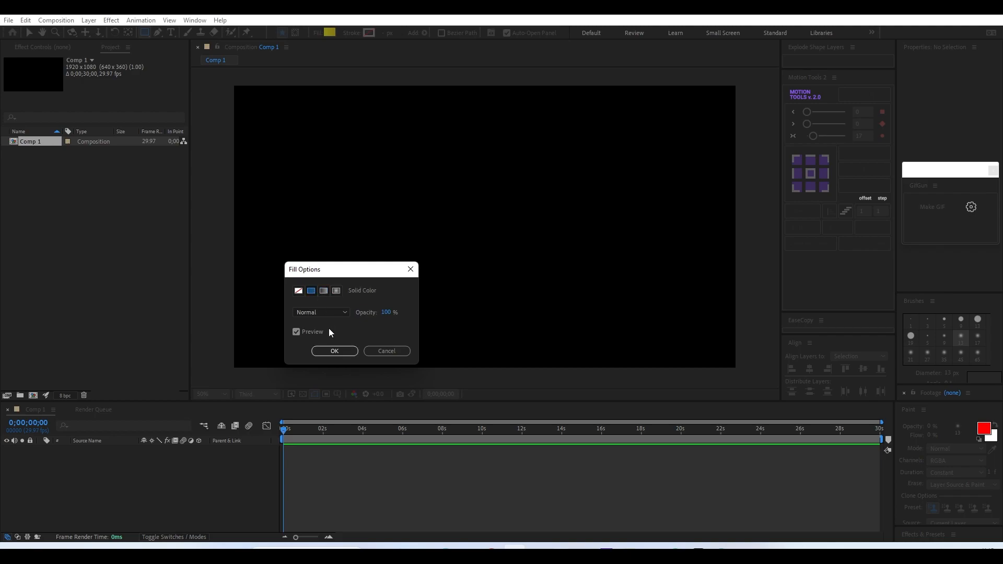
- Set the shape fill to a solid blue, hex 31AAD2
left_click(340, 350)
left_click(331, 35)
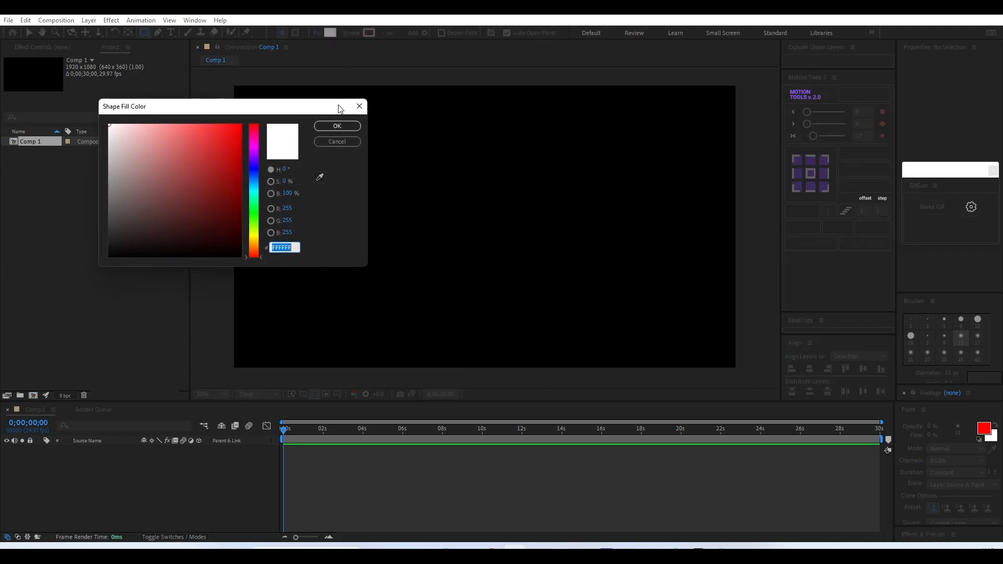
left_click(254, 179)
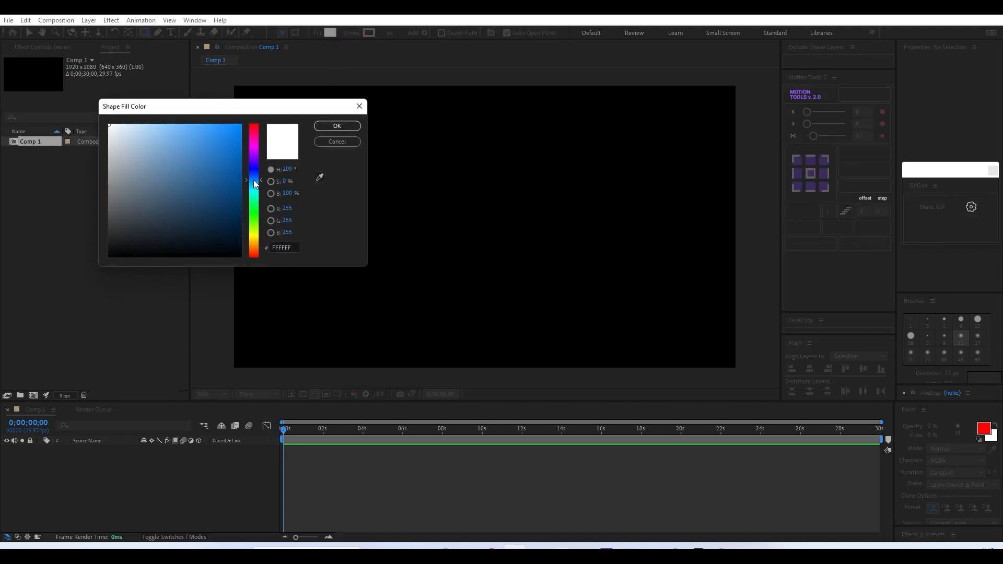
left_click_drag(256, 181, 256, 185)
mouse_move(218, 135)
left_mouse_down()
mouse_move(235, 145)
mouse_move(210, 148)
left_mouse_up()
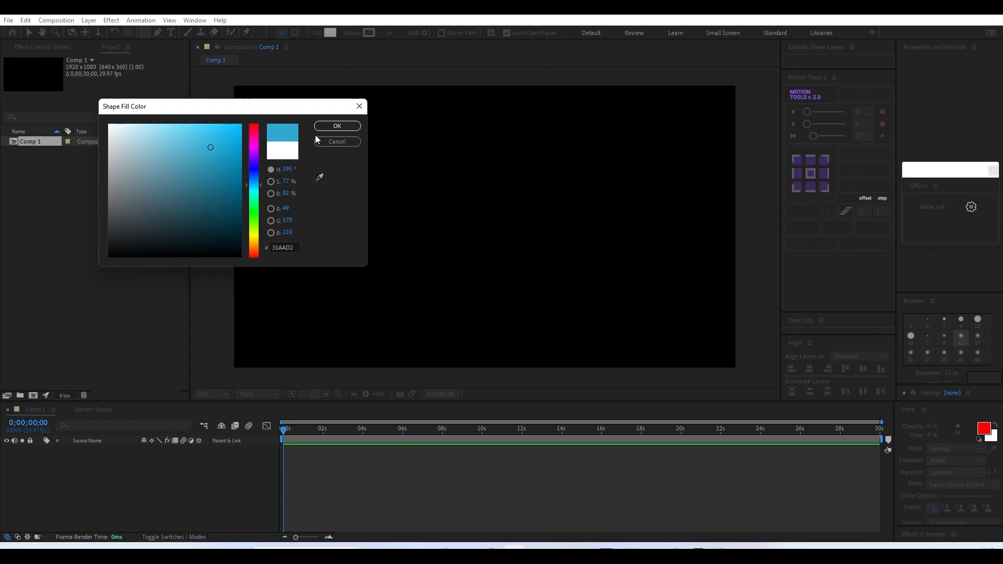
left_click(337, 126)
- Draw a rectangle about 196 px tall, left of the composition's centre, and centre its anchor point on it
mouse_move(342, 203)
left_mouse_down()
mouse_move(361, 229)
mouse_move(465, 244)
mouse_move(403, 254)
left_mouse_up()
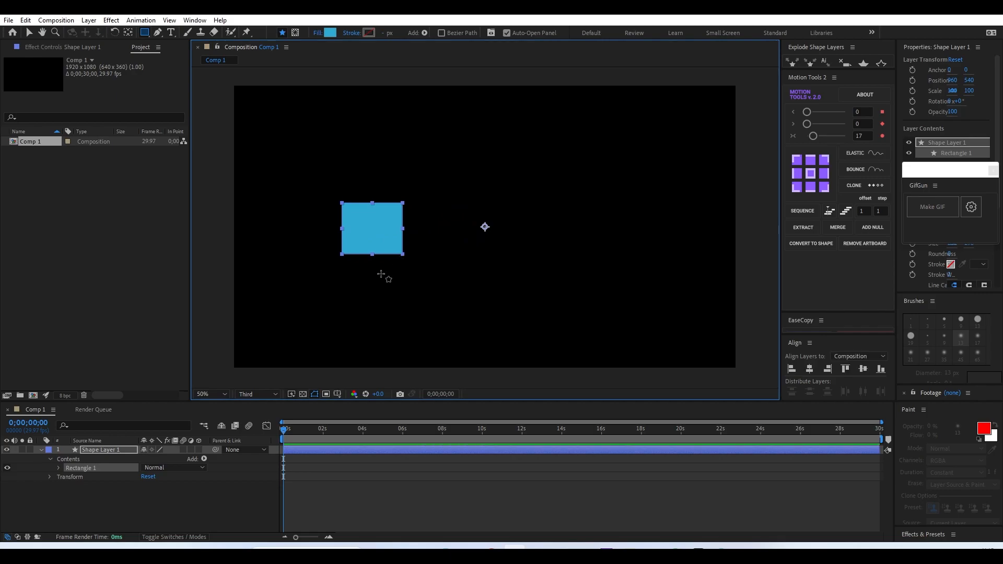
left_click(28, 33)
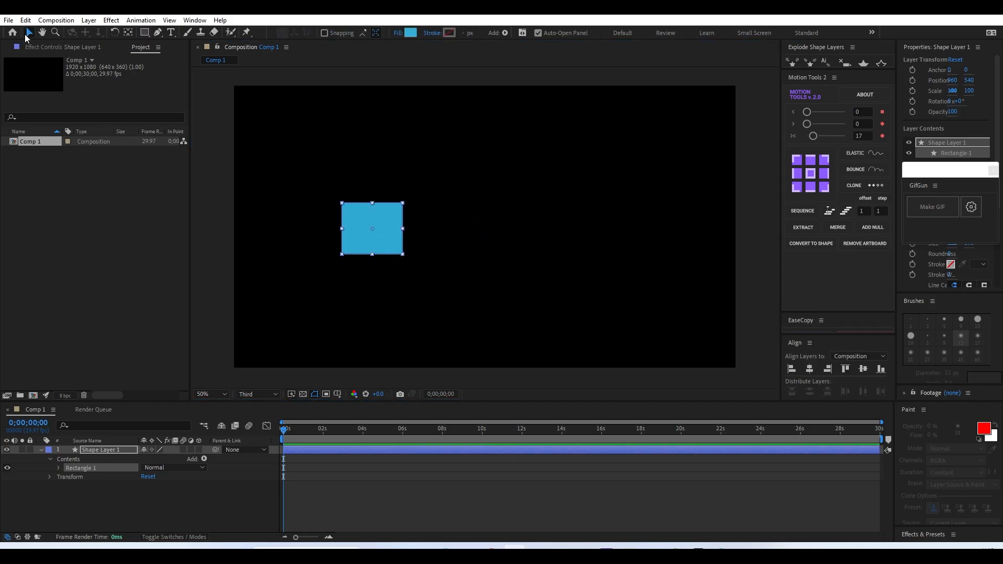
double_click(128, 34, "ctrl")
left_click(29, 33)
left_click(393, 119)
left_click(389, 225)
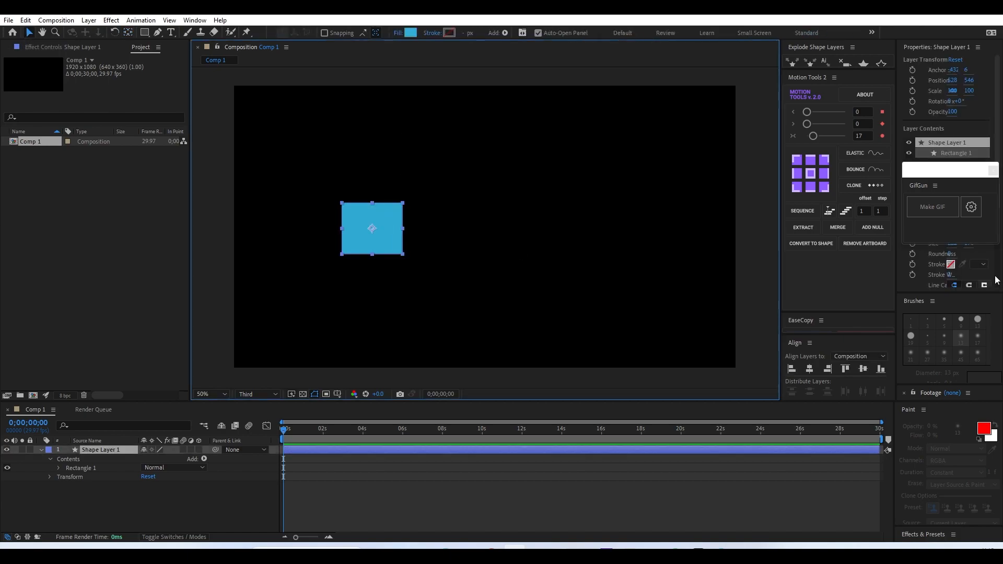
- Align the rectangle to the composition's centre, both horizontally and vertically
left_click(809, 369)
left_click(863, 368)
left_click(612, 324)
left_click(509, 251)
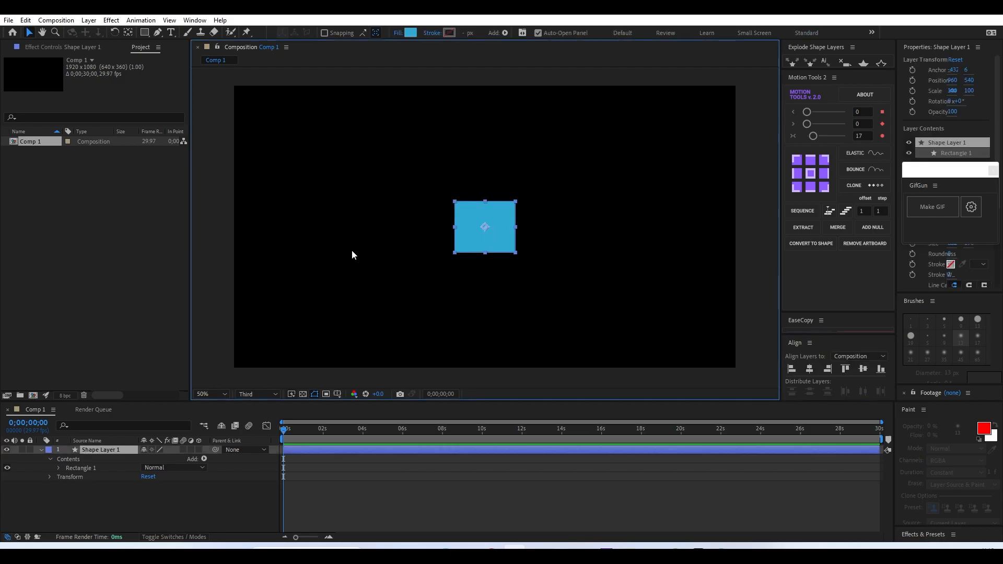
- Turn the rectangle's layer into a 3D layer and switch the composition's renderer to Cinema 4D
left_click(198, 450)
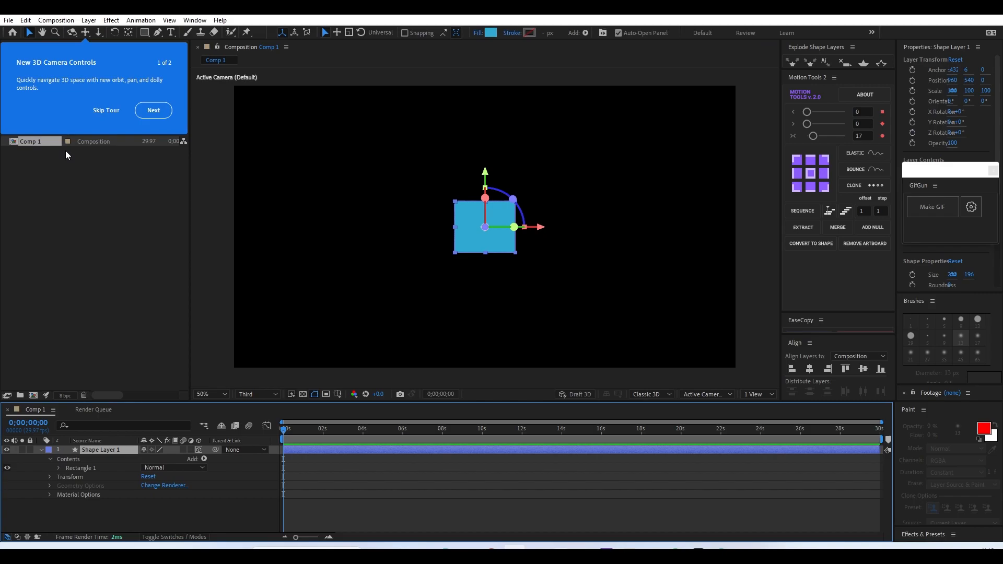
left_click(110, 117)
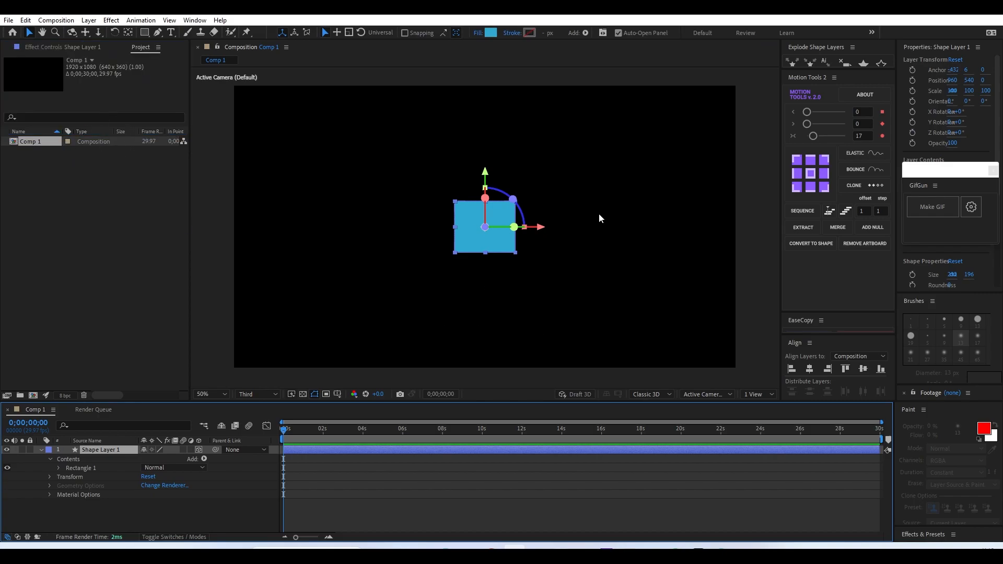
left_click(654, 396)
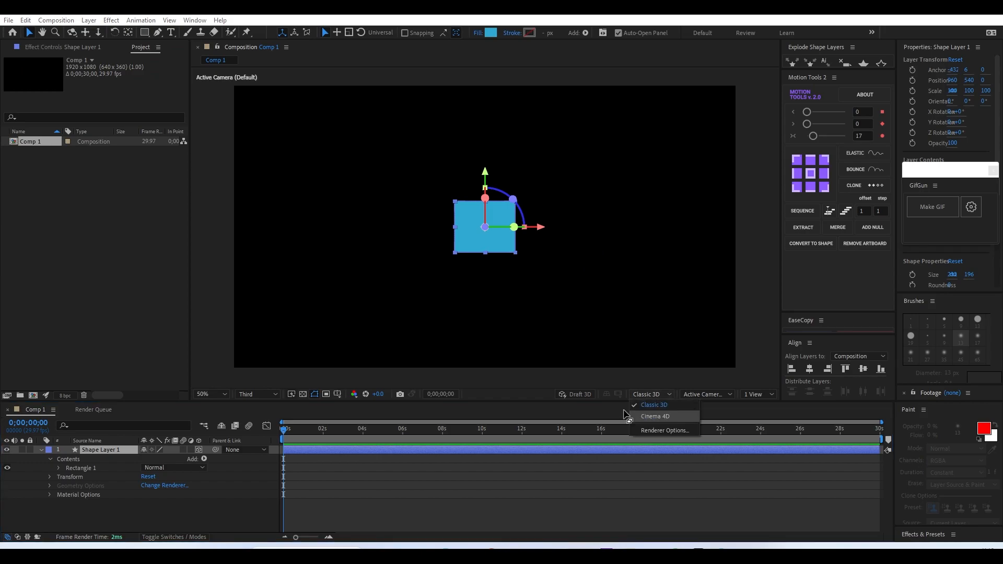
left_click(669, 412)
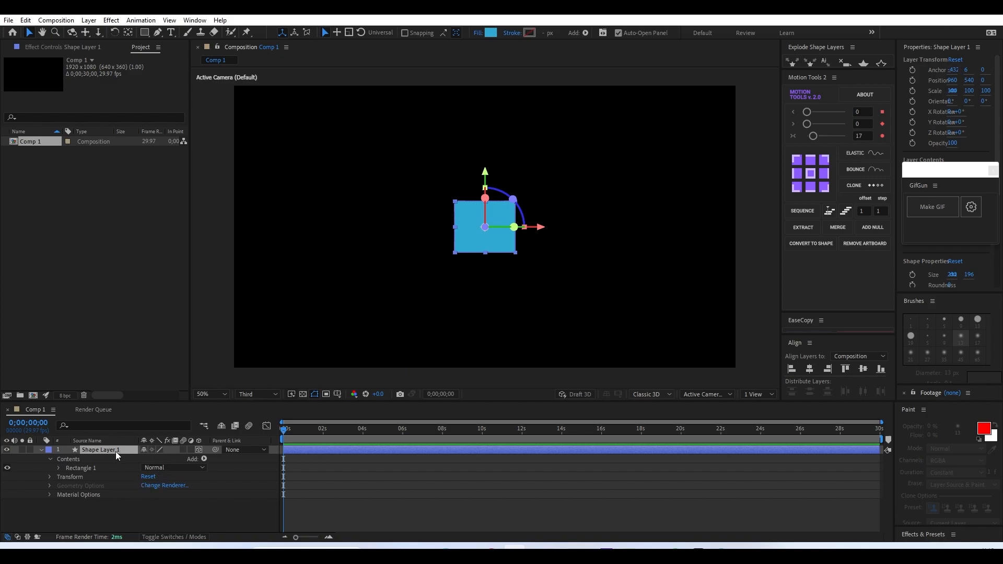
- Set the shape layer's Y rotation to 22° and its extrusion depth to 120
key("r")
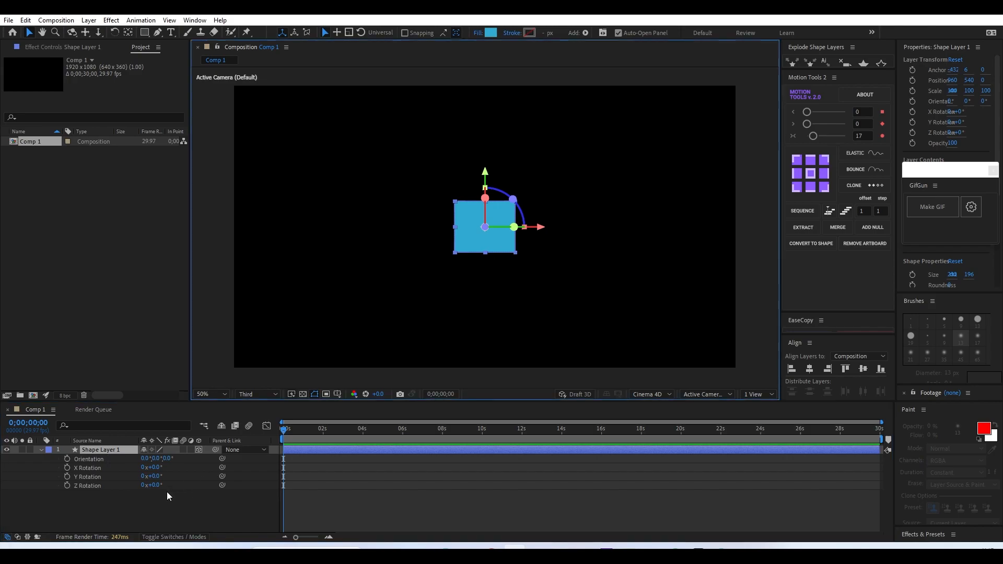
left_click_drag(155, 474, 175, 478)
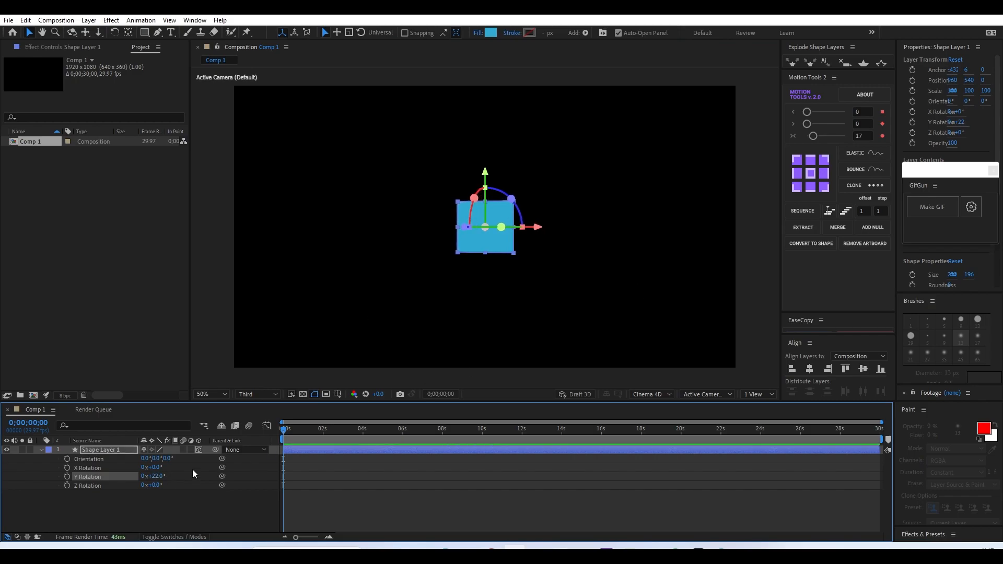
left_click(41, 450)
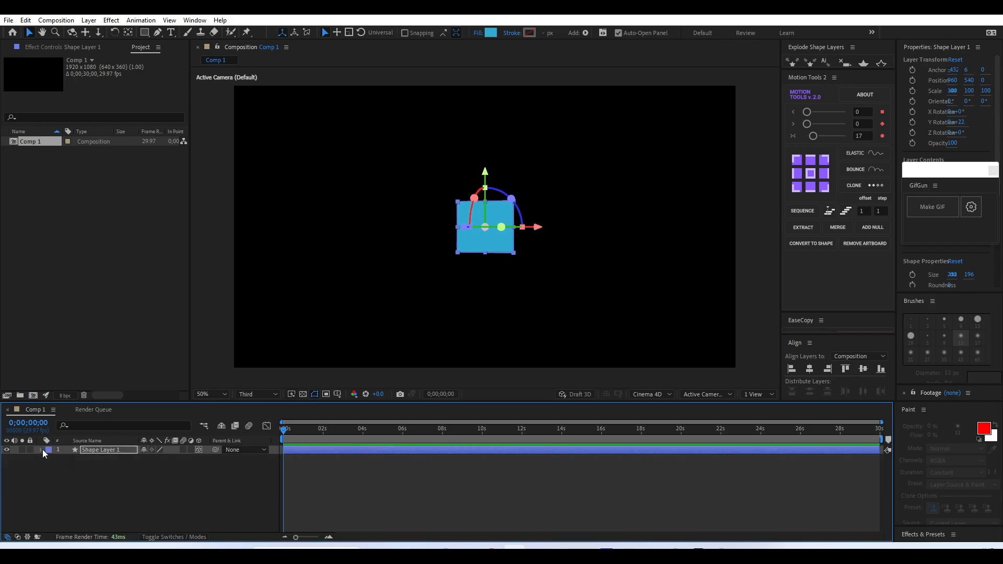
left_click(40, 450)
left_click(49, 468)
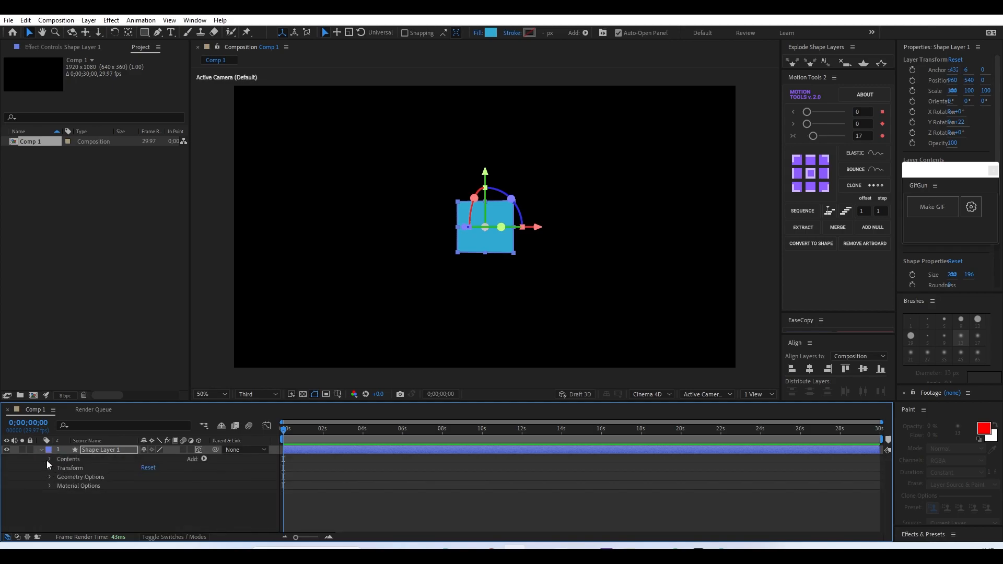
left_click(49, 477)
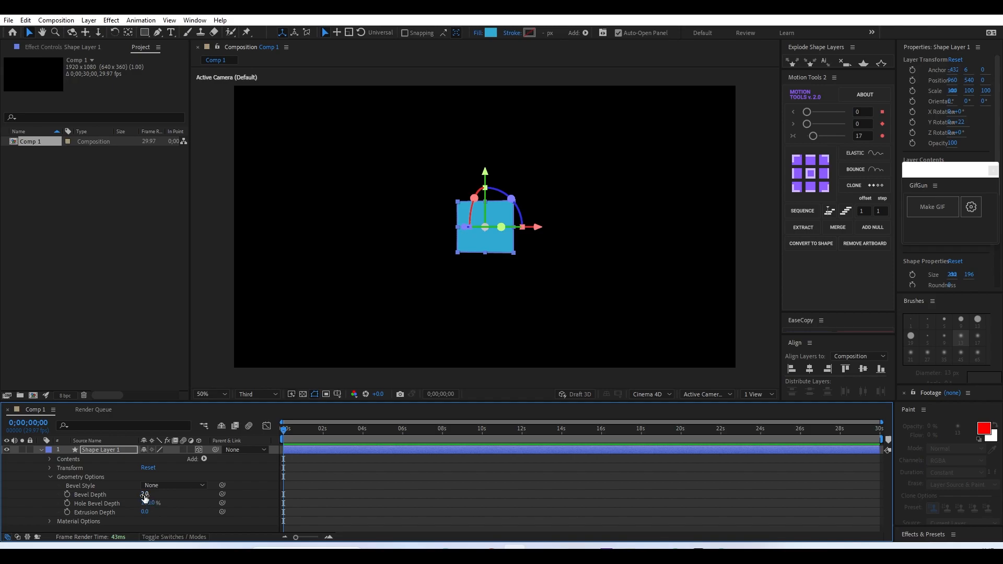
left_click_drag(144, 512, 198, 515)
left_click(148, 512)
type("120")
key("Return")
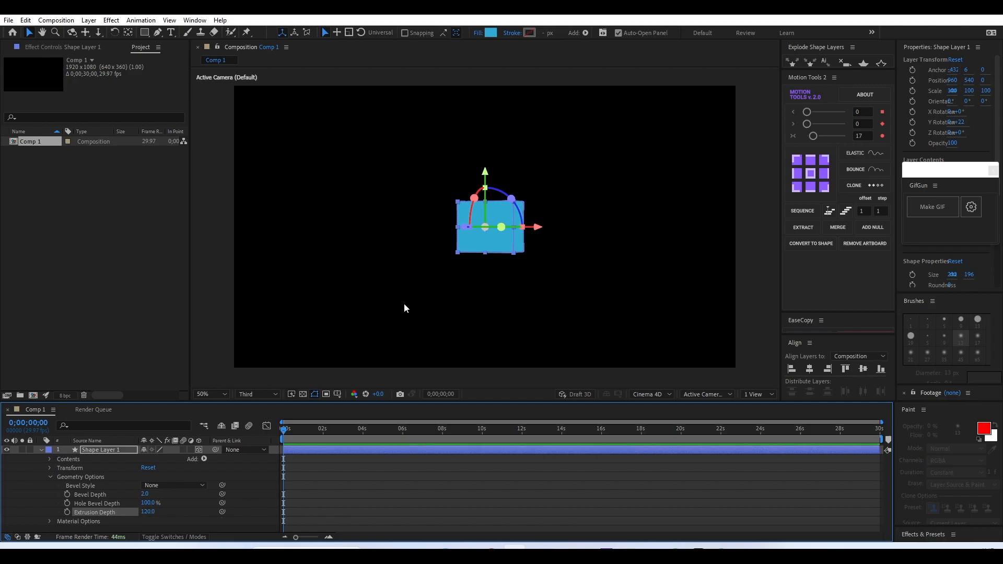
- Add a white spot light to the composition with an intensity of 130 %
left_click(582, 268)
key("slash")
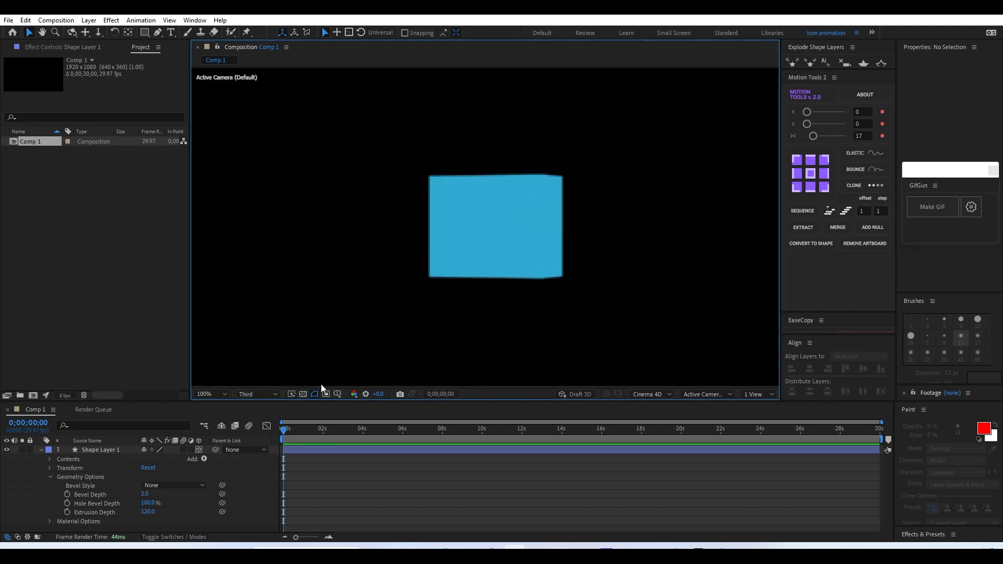
right_click(296, 293)
mouse_move(316, 300)
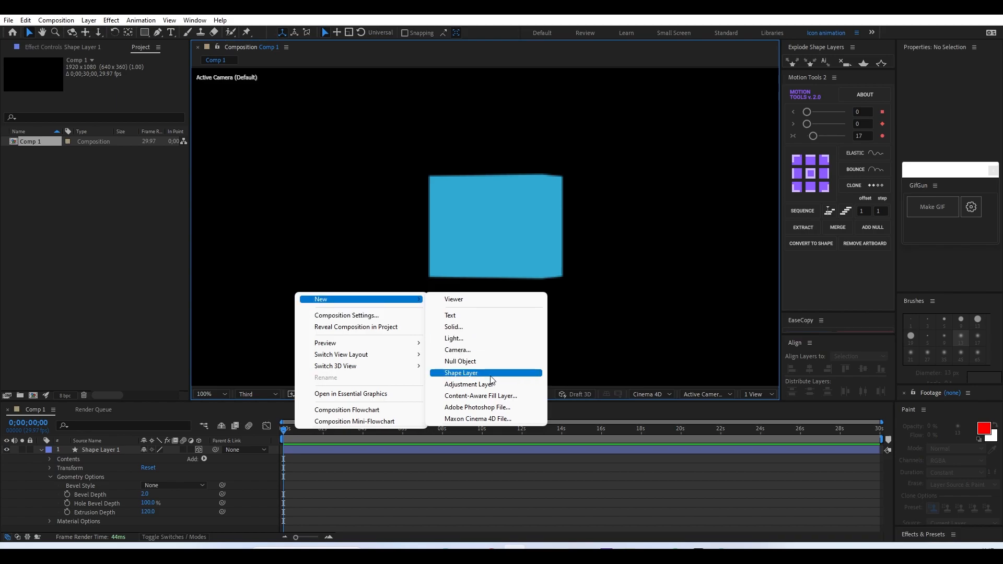
left_click(465, 341)
left_click_drag(486, 142, 256, 131)
left_click(261, 203)
type("130")
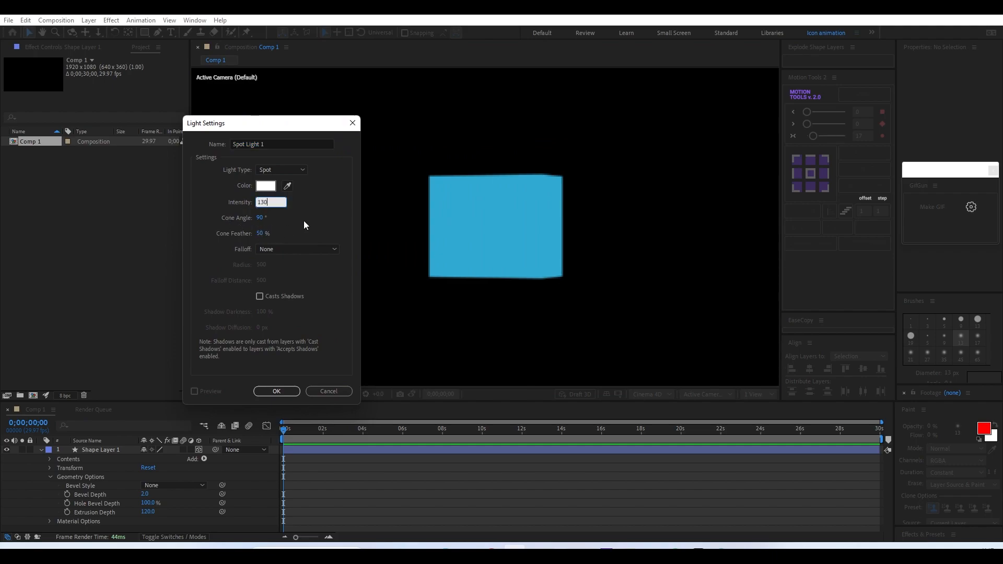
left_click(274, 392)
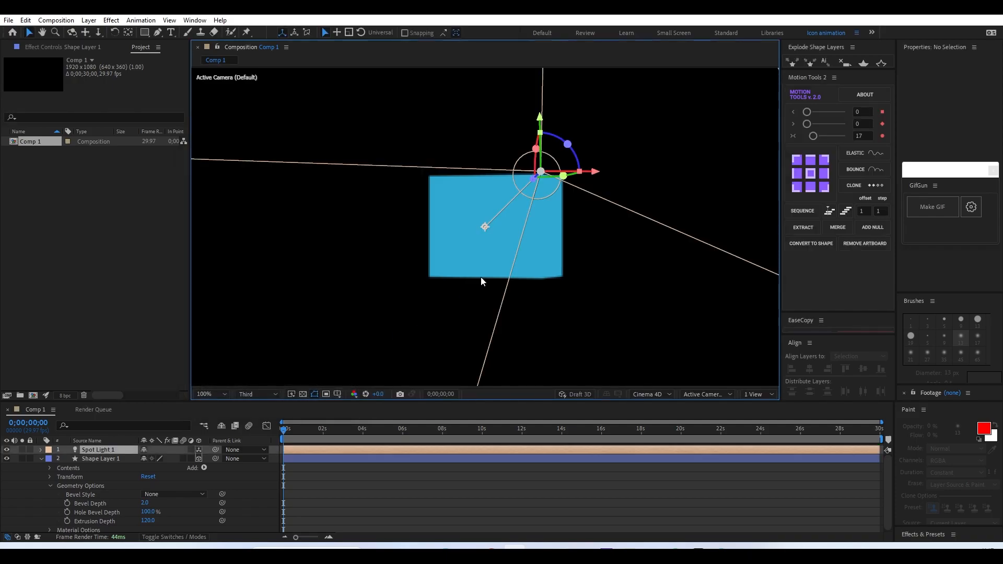
- Move the spot light above the composition frame, to the right of the box, and aim its point of interest at the box's upper edge
left_click_drag(503, 180, 511, 96)
left_click_drag(484, 172, 480, 215)
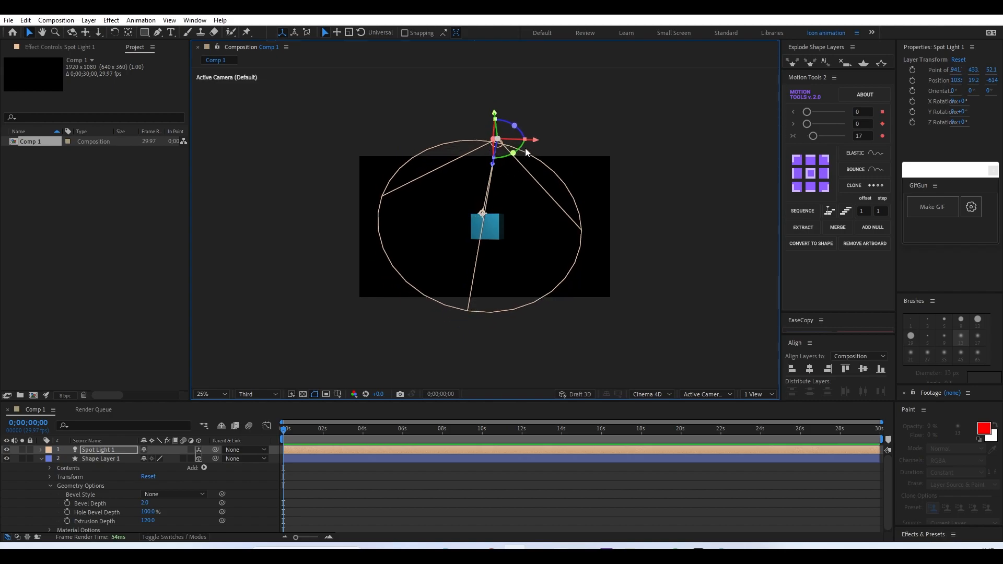
left_click_drag(535, 140, 577, 140)
left_click(511, 216)
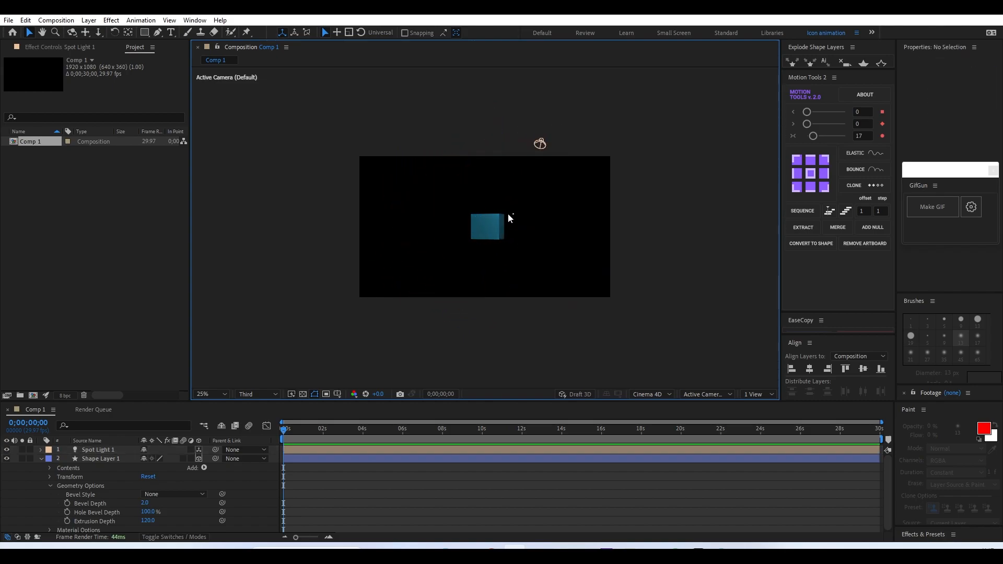
left_click(488, 217)
left_click(547, 149)
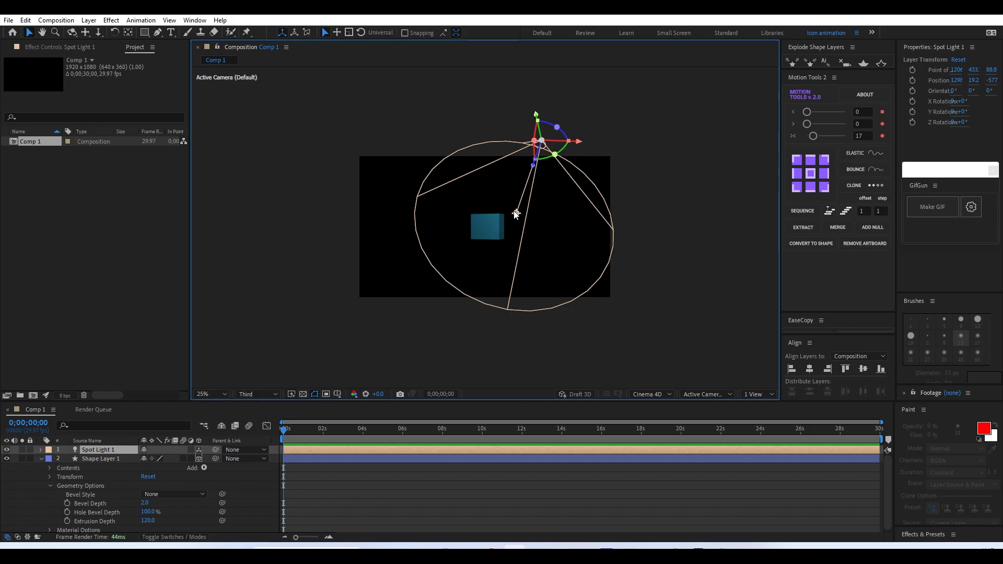
left_click_drag(516, 212, 494, 214)
key("period")
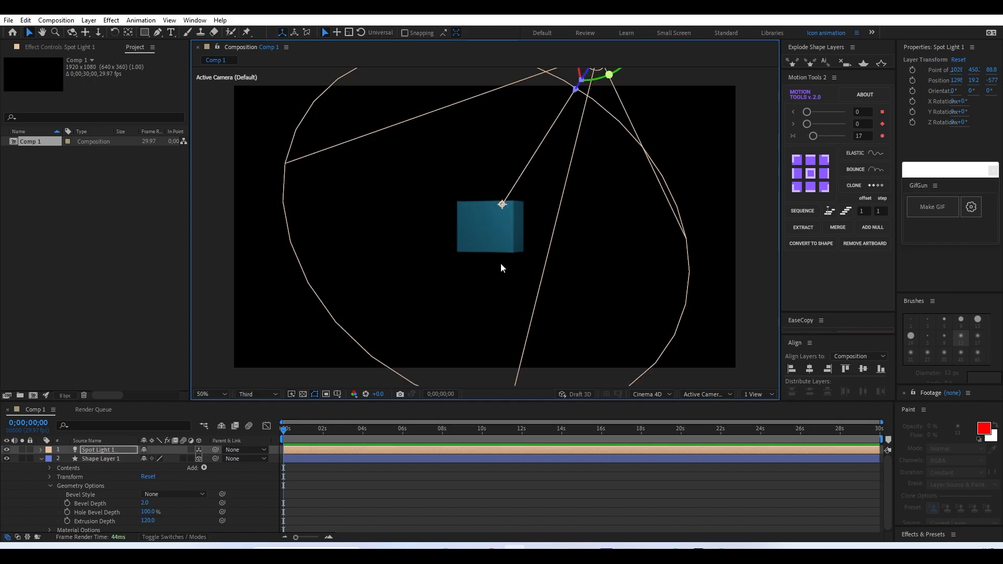
- Raise the spot light's intensity to 300 % and collapse its light options
left_click(41, 458)
left_click(41, 450)
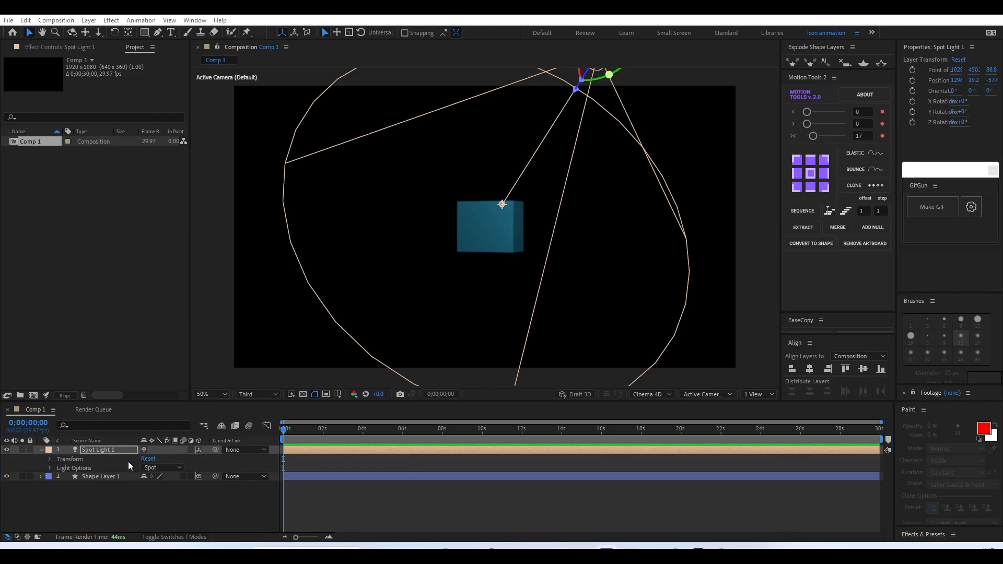
left_click(50, 468)
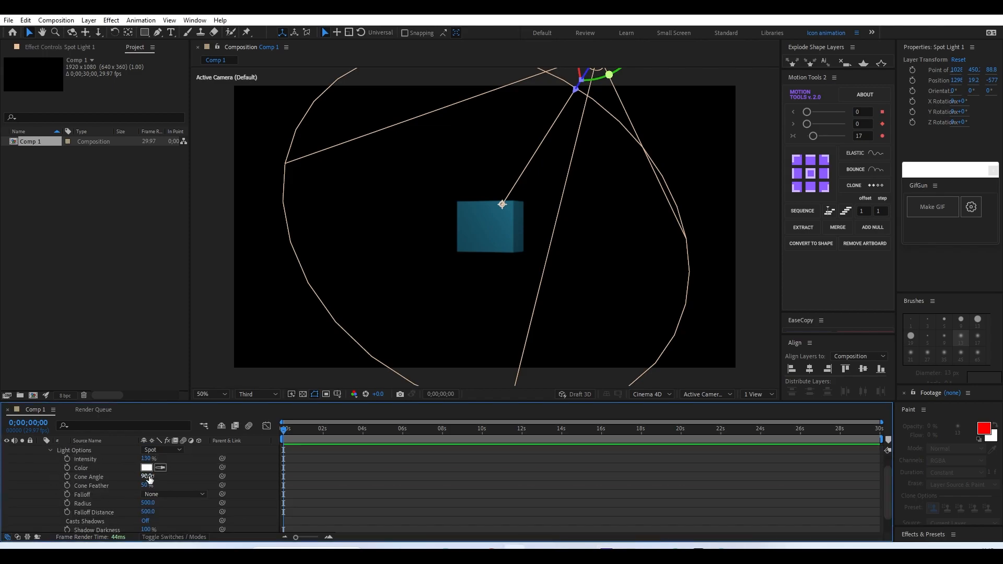
left_click(144, 459)
type("200")
key("Return")
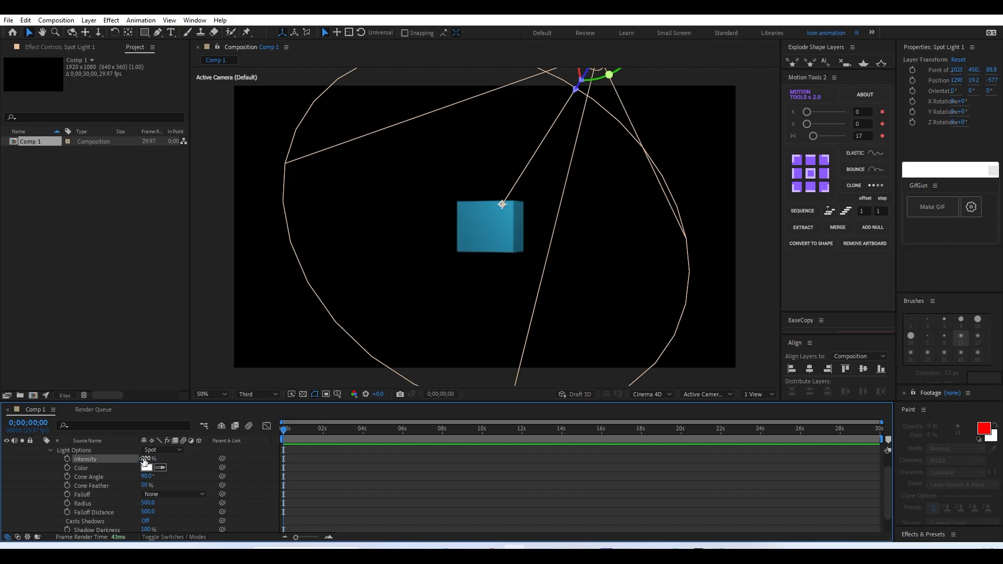
left_click(144, 459)
type("30")
key("Return")
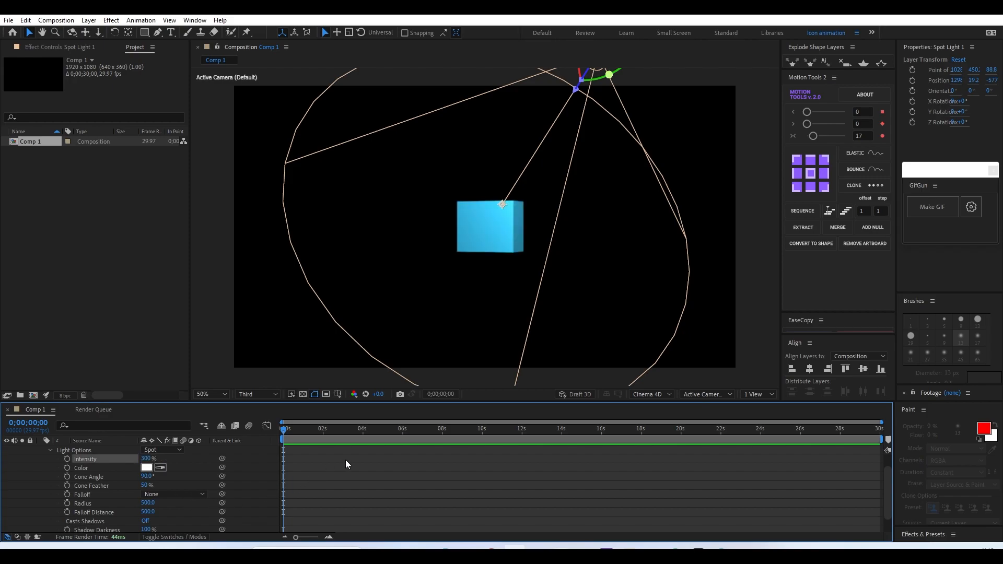
left_click(333, 512)
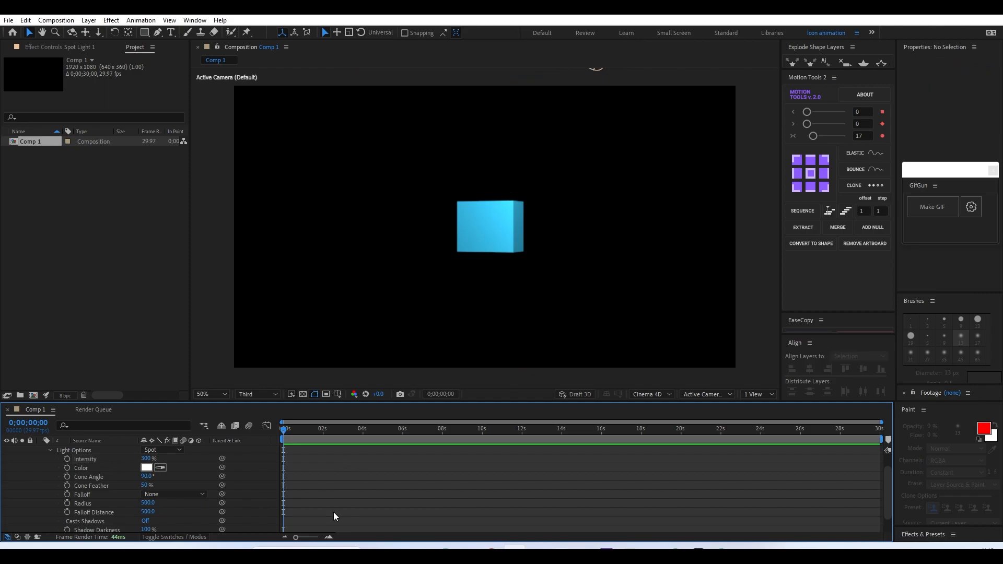
left_click(49, 450)
left_click(41, 452)
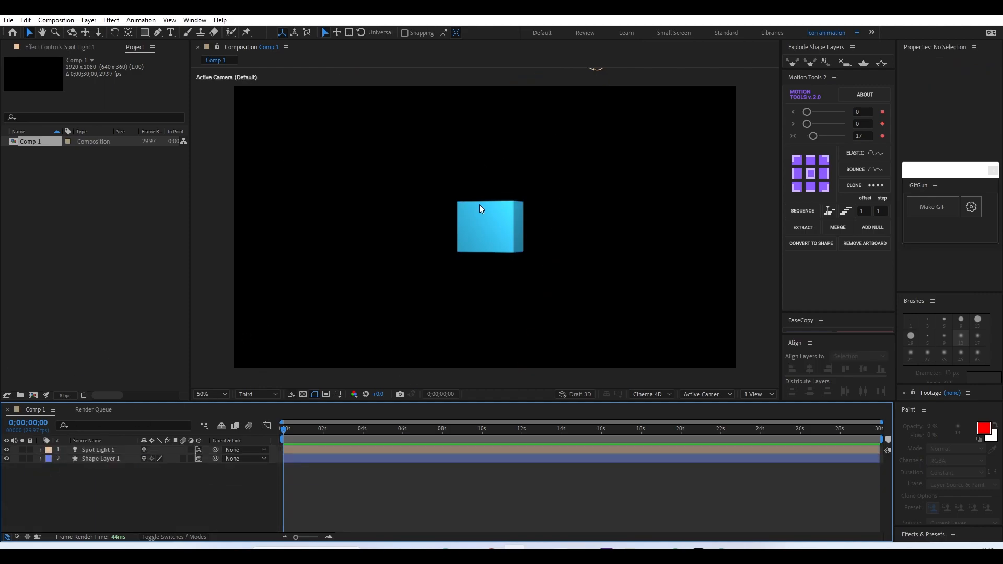
- Rename the box's shape layer to "3D Shape"
left_click(478, 224)
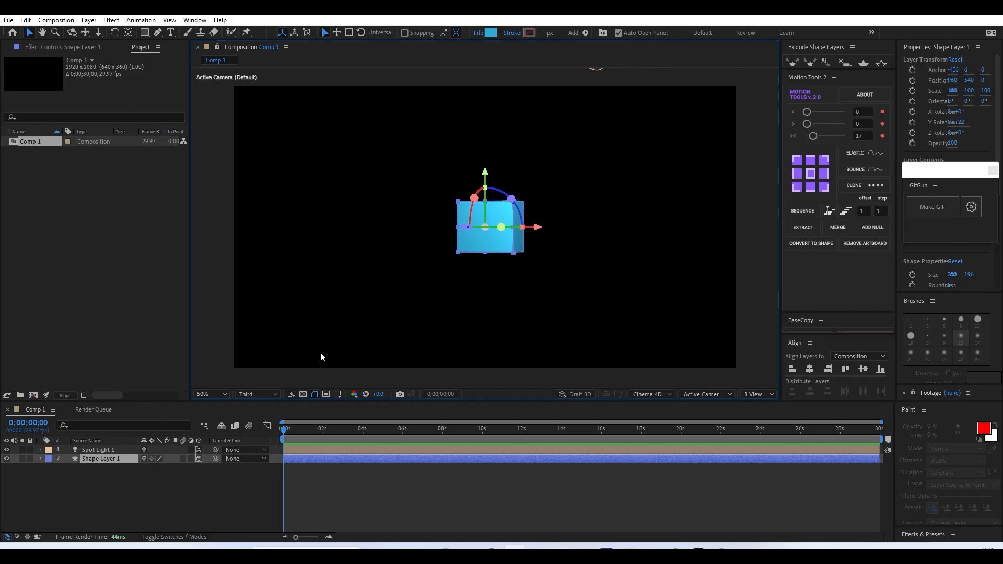
left_click(98, 463)
key("Return")
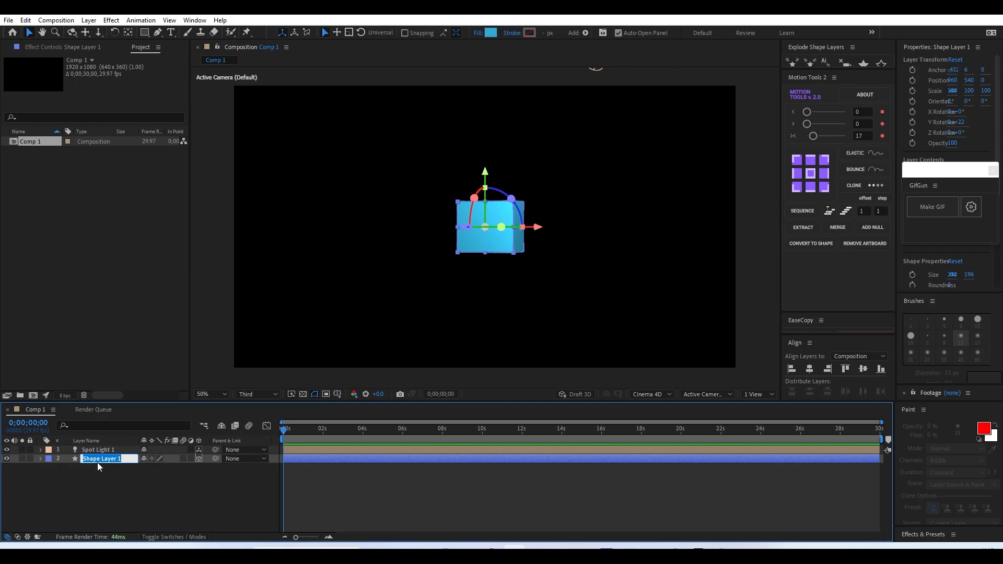
type("D")
key("Left")
type("3D Shape")
key("Return")
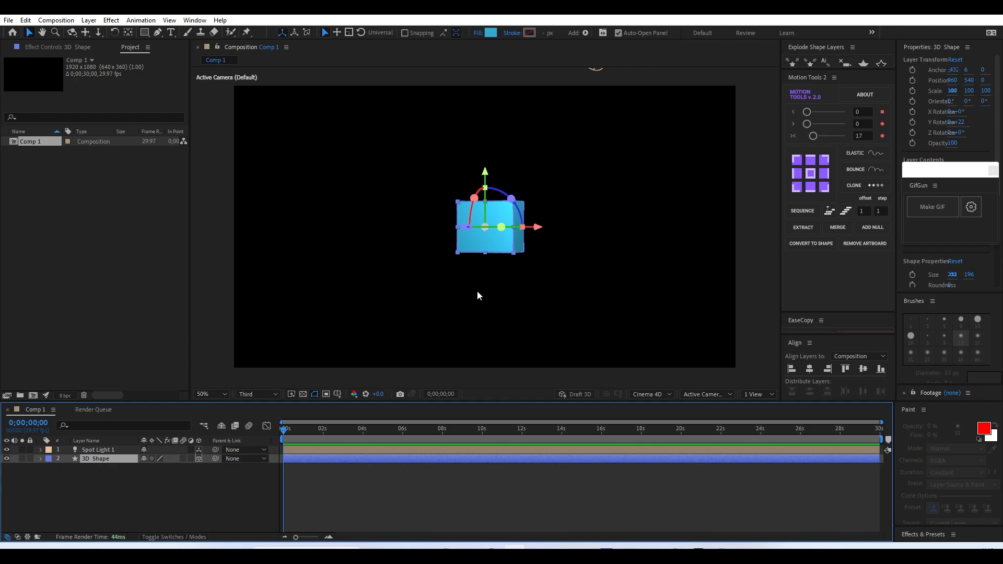
- Reveal the rotation properties of the 3D Shape layer and set its Y Rotation to 20°
key("r")
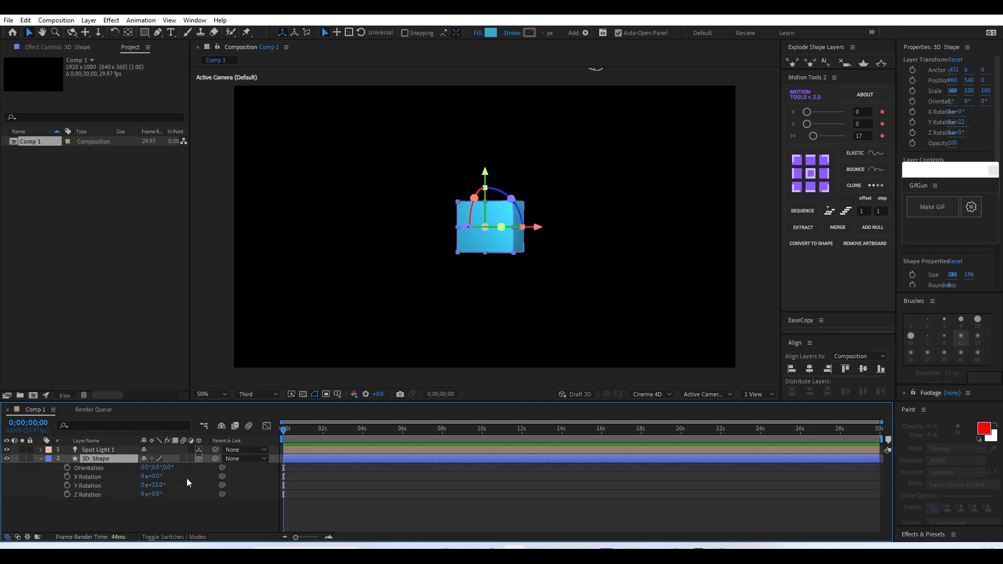
left_click(157, 486)
type("30")
key("Return")
left_click(160, 486)
type("20")
key("Return")
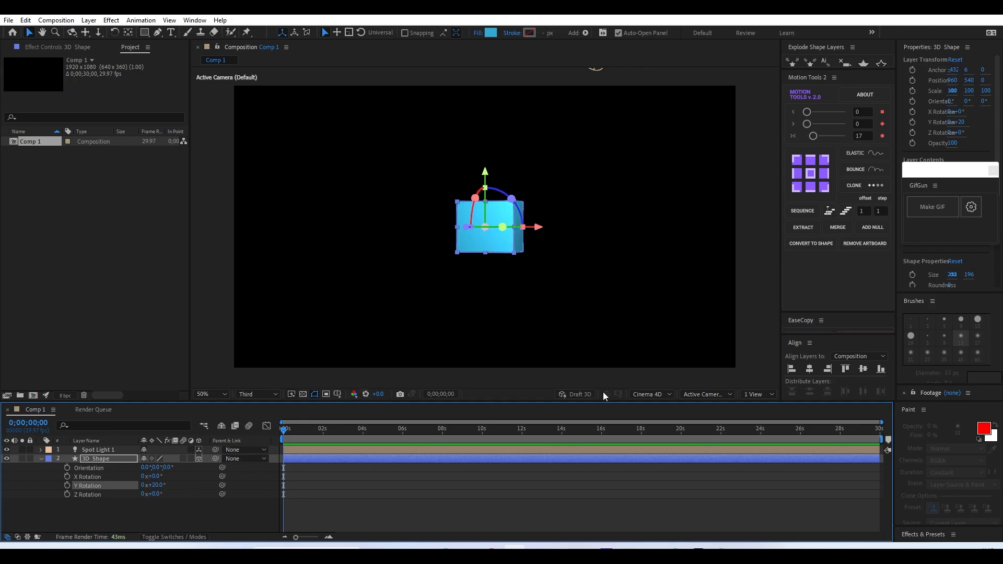
- Enable Draft 3D for the composition and lower the preview resolution to Quarter
left_click(574, 395)
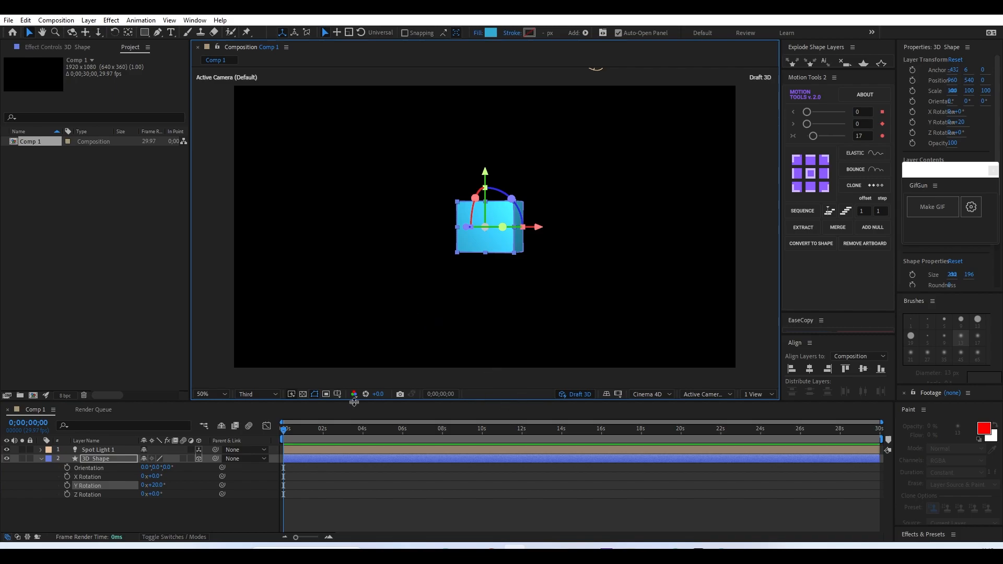
left_click(268, 395)
left_click(262, 451)
left_click(244, 504)
- Keyframe the 3D Shape layer's Y Rotation and Position at 1 second and show only those keyframed properties
left_click_drag(307, 428, 274, 448)
key("space")
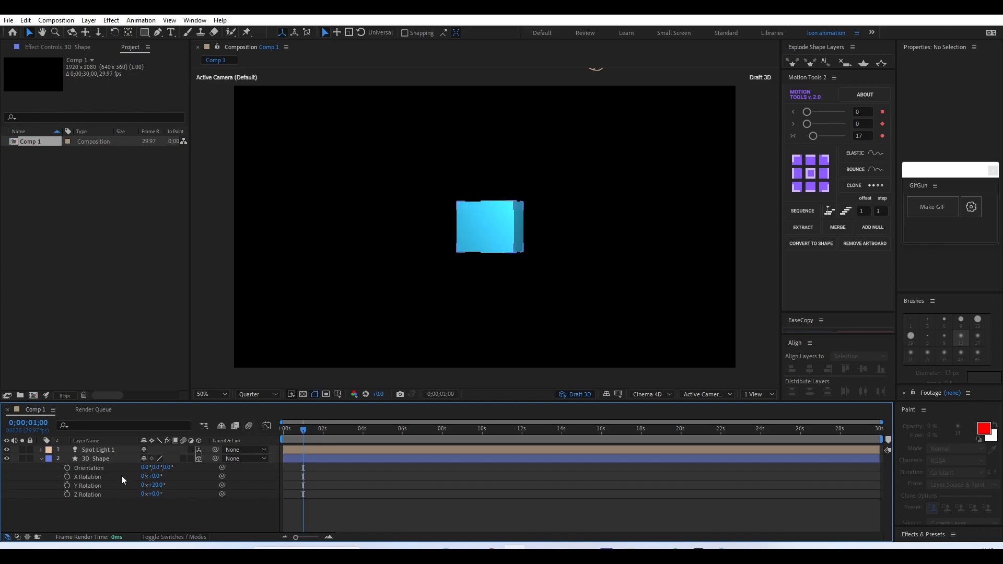
left_click(66, 486)
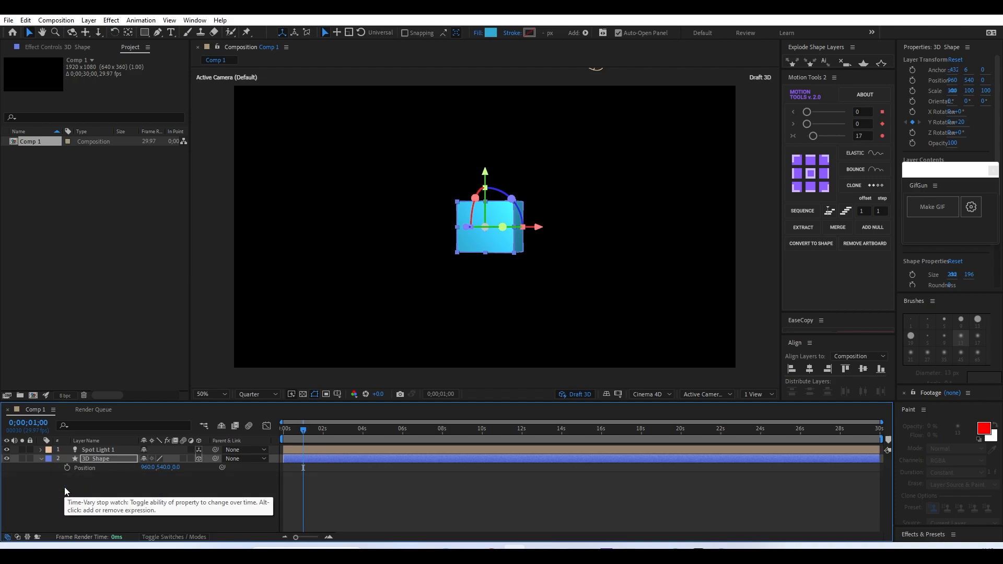
key("alt+shift+p")
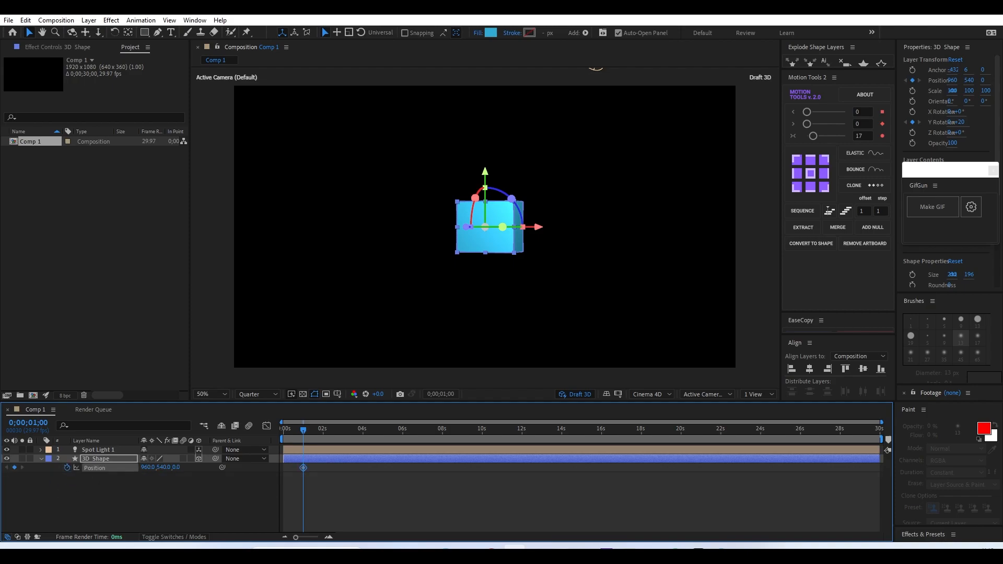
key("u")
key("u")
scroll(320, 488, "up", 5)
left_click_drag(321, 485, 679, 492)
scroll(646, 518, "down", 1)
- At 0 seconds, set the 3D Shape layer's Y Rotation to -45° as the starting keyframe
left_click_drag(342, 430, 78, 452)
left_click(154, 477)
left_click(161, 503)
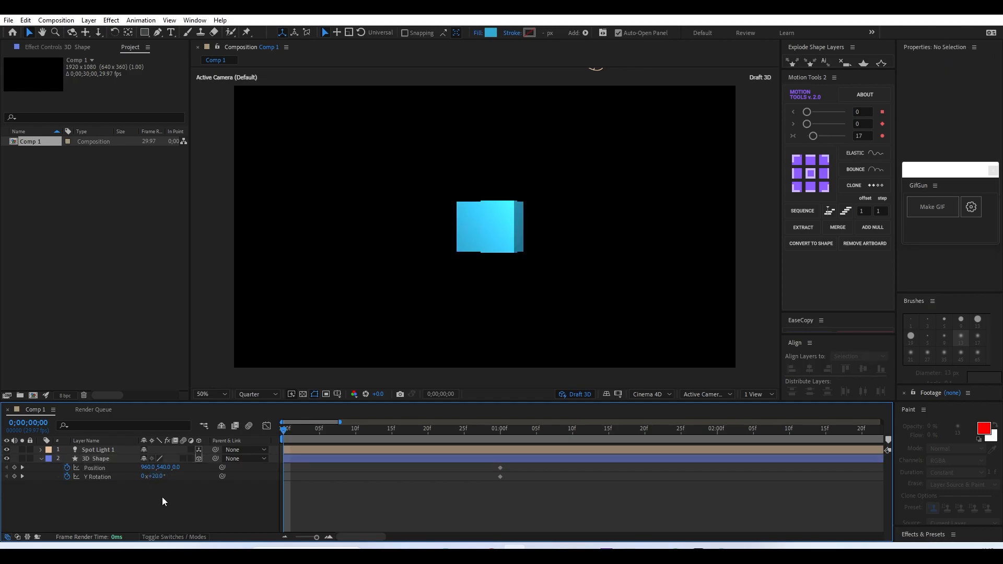
left_click_drag(156, 479, 144, 480)
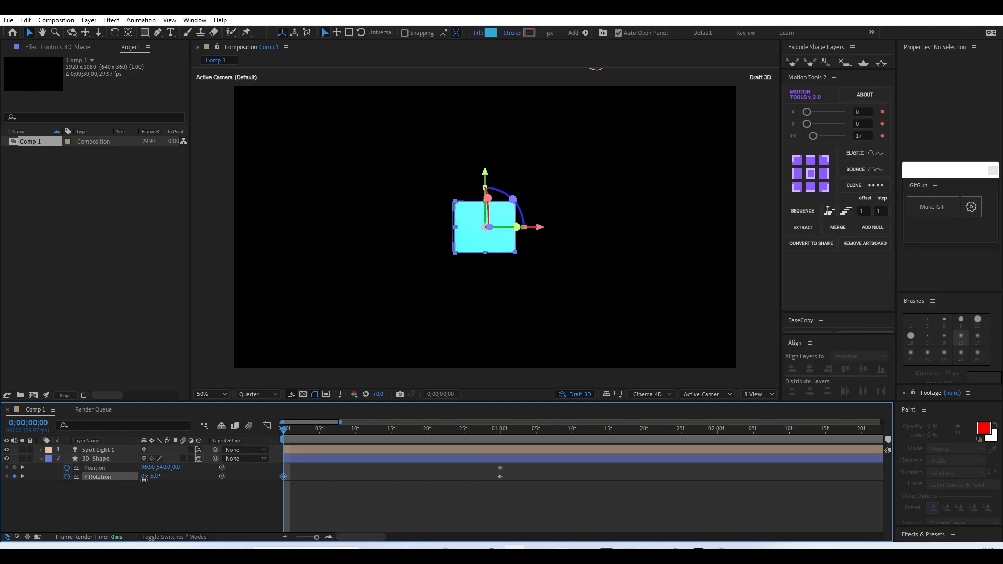
left_click(153, 477)
type("-")
type("0")
key("Return")
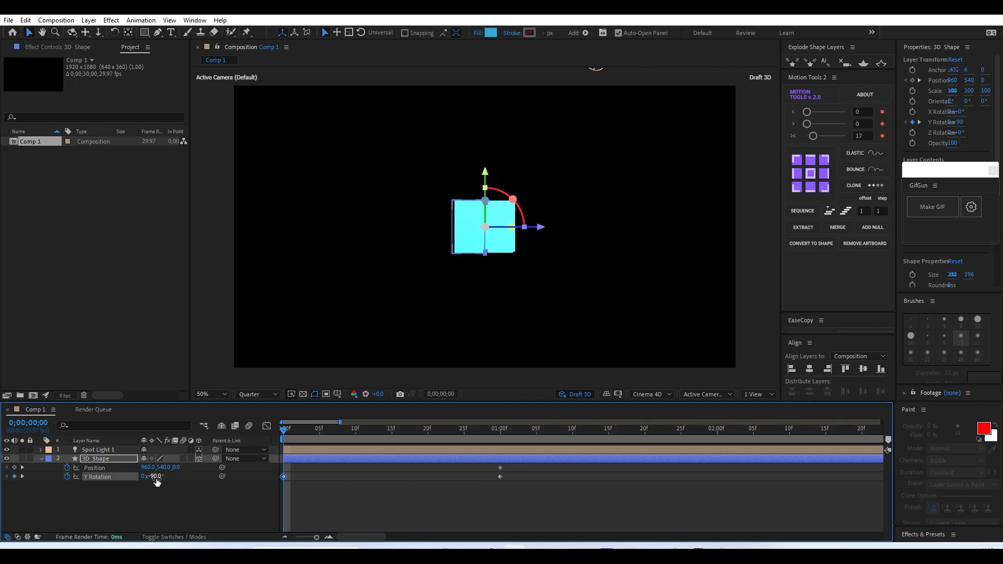
left_click(156, 478)
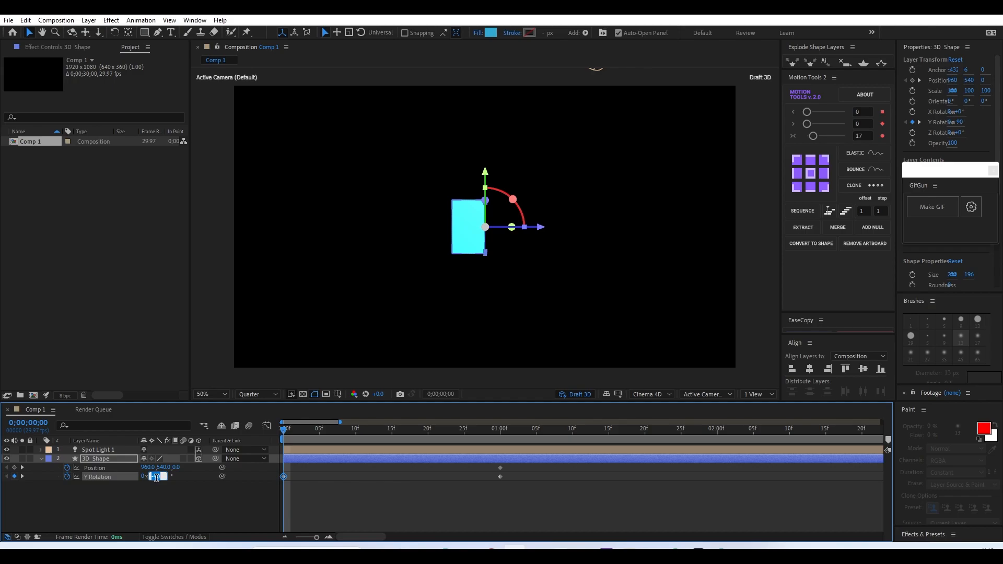
type("45")
key("Return")
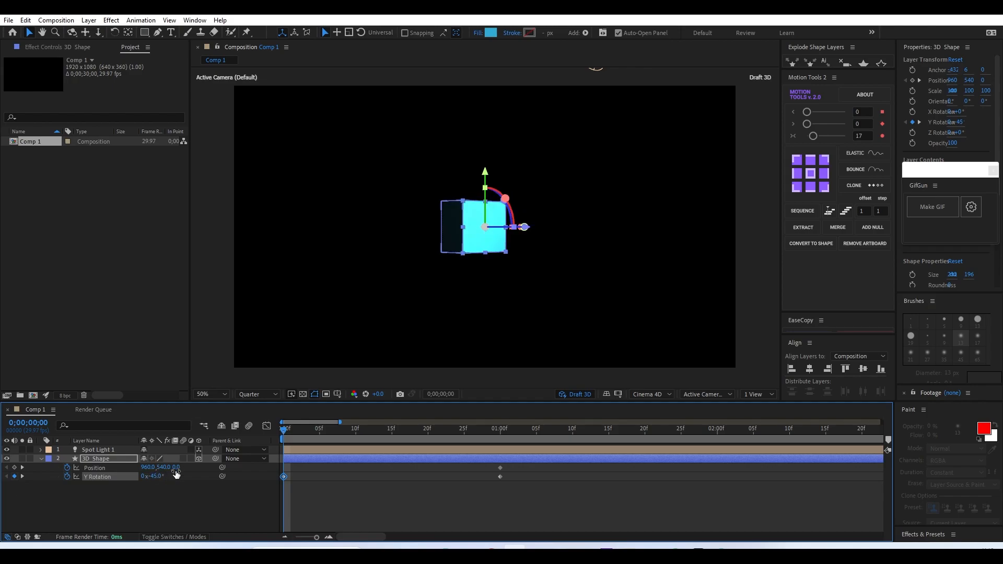
- Set the box's starting Y position to 1315, below the frame, and scrub through the move up to 1 second
left_click_drag(162, 467, 482, 460)
left_click(303, 428)
left_click_drag(306, 431, 493, 453)
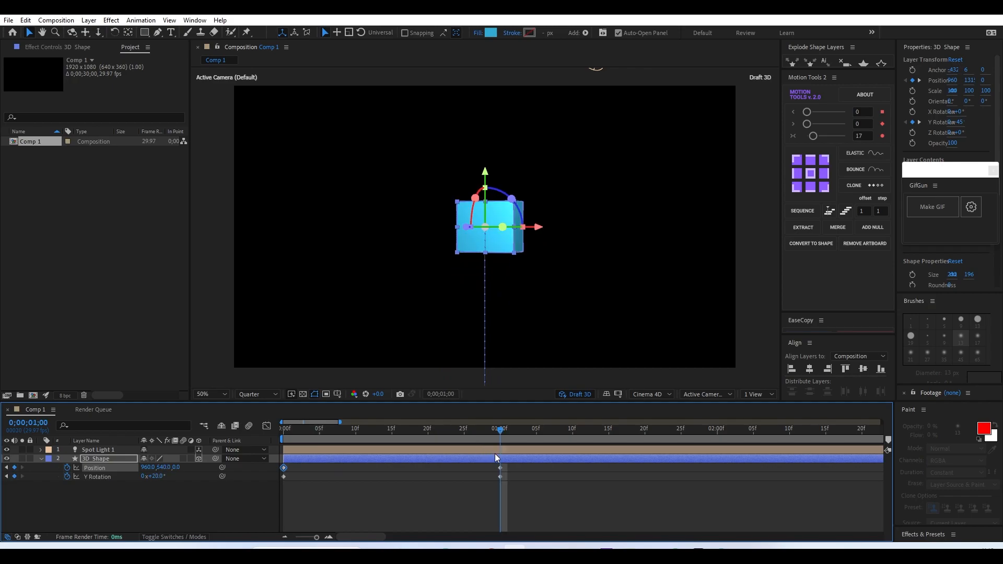
left_click(416, 509)
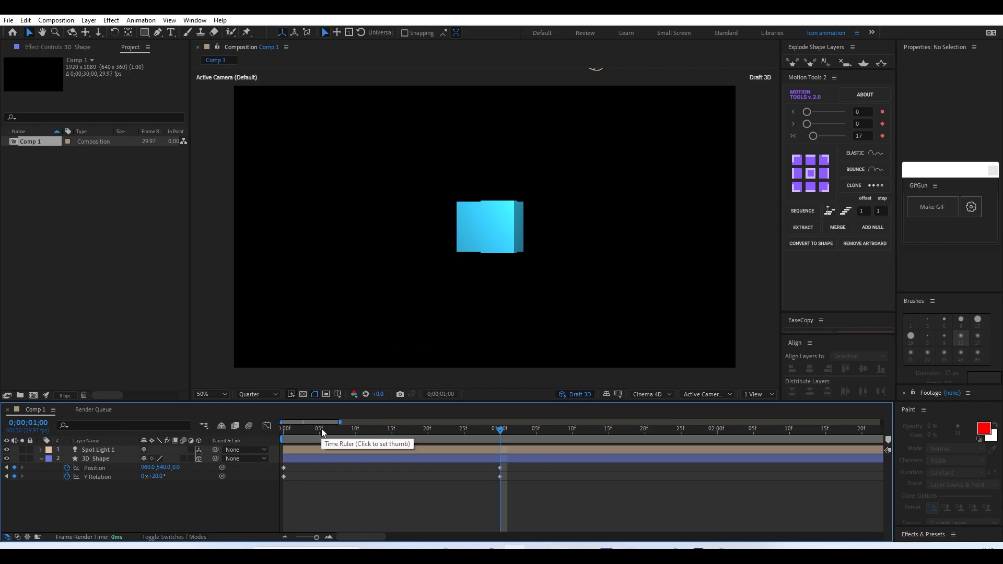
left_click(417, 432)
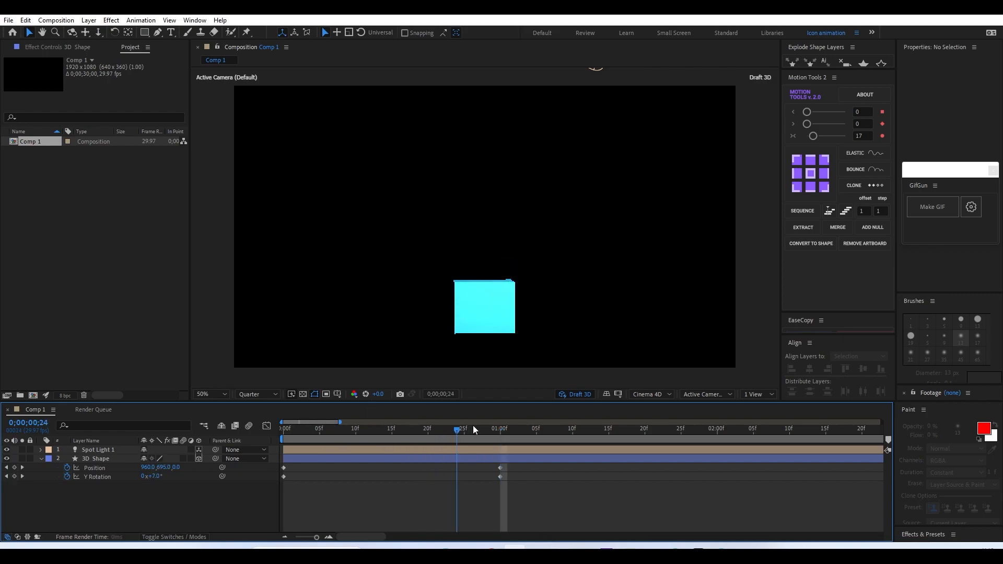
left_click(492, 427)
left_click(499, 427)
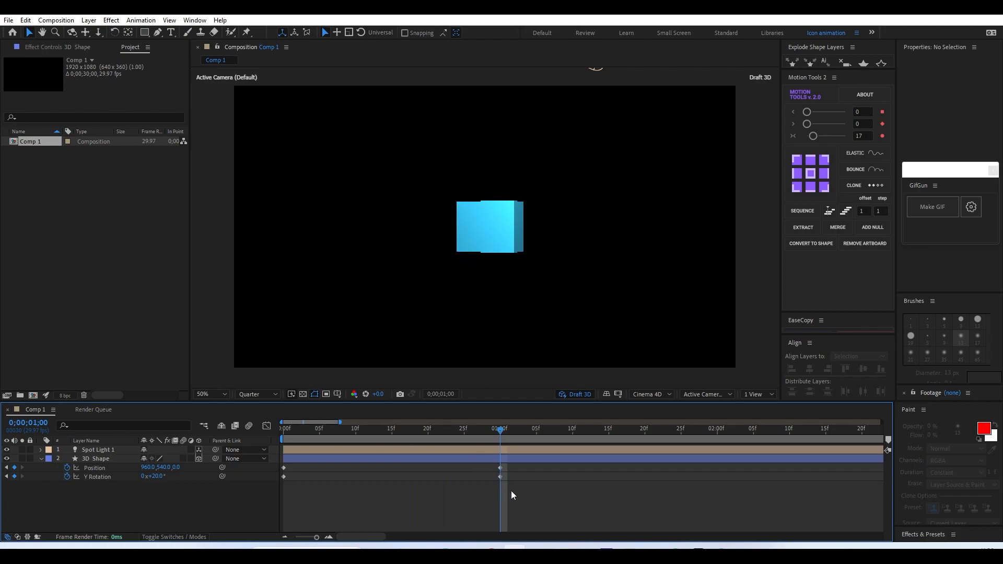
- Apply Easy Ease to all Position and Y Rotation keyframes and display their speed graph in the Graph Editor
left_click_drag(516, 497, 188, 437)
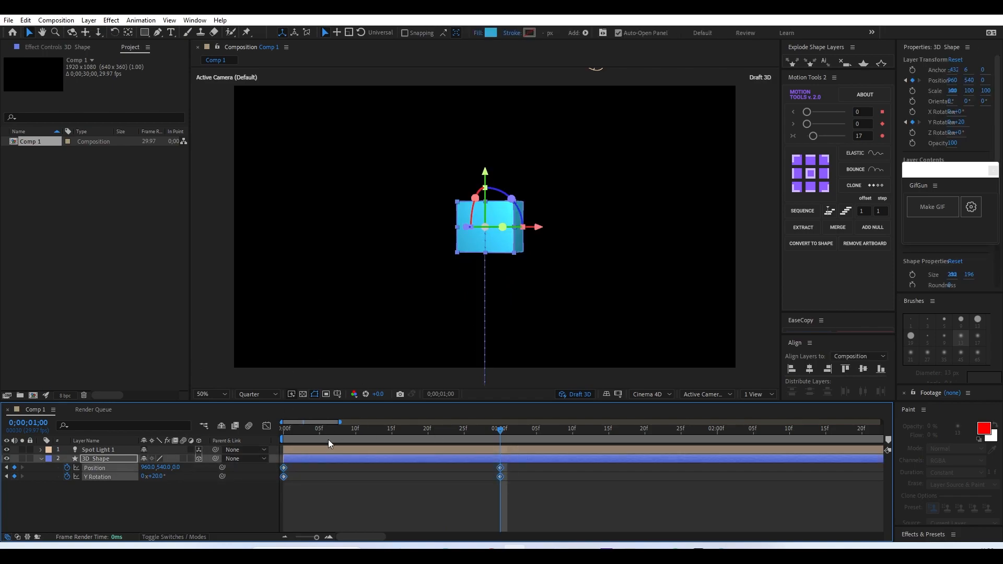
key("F9")
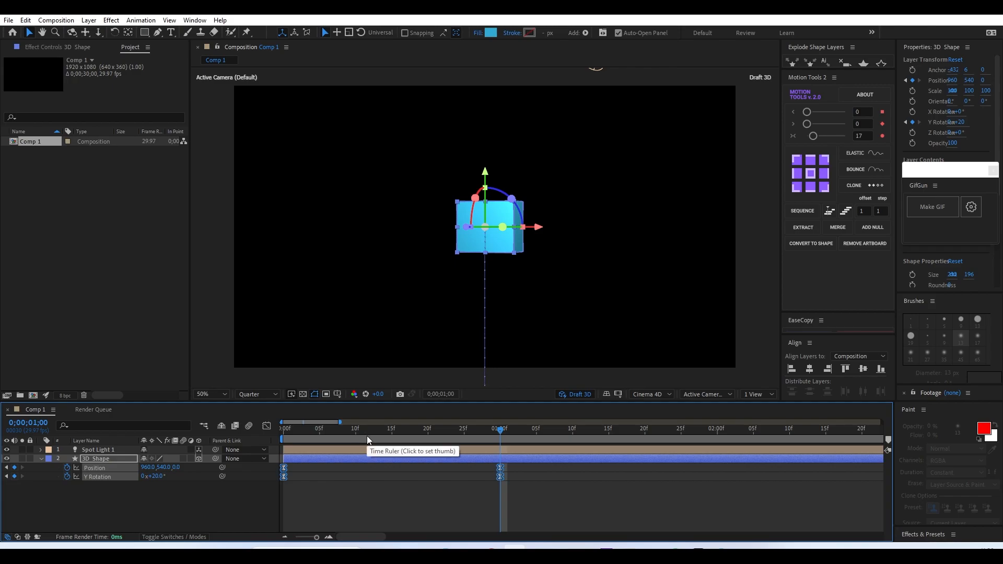
left_click(266, 428)
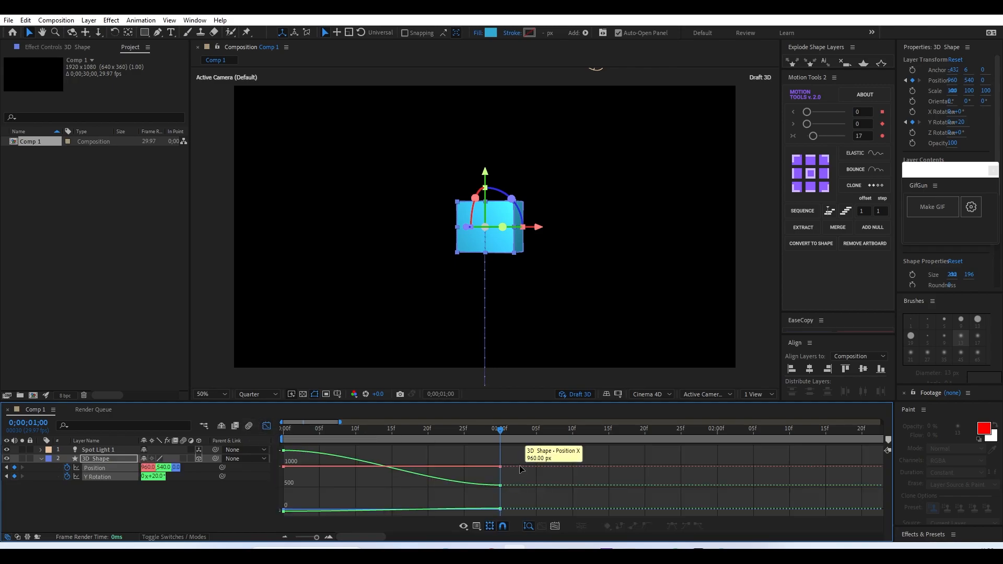
right_click(506, 473)
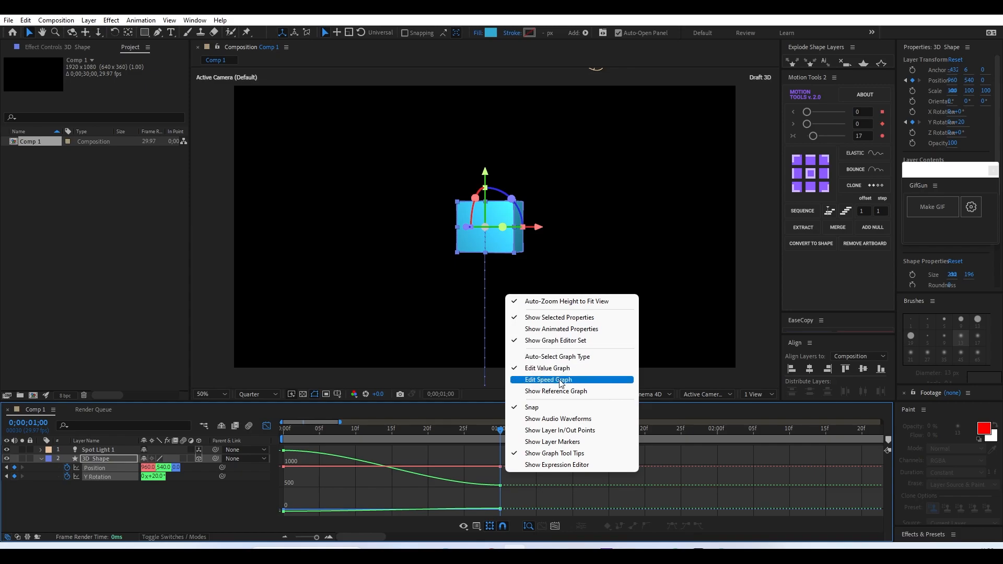
left_click(548, 380)
- Lengthen the keyframes' ease handles for a steeper mid-move speed peak, close the Graph Editor and play the animation
left_click_drag(570, 447, 347, 509)
left_click_drag(463, 509, 440, 509)
left_click(465, 491)
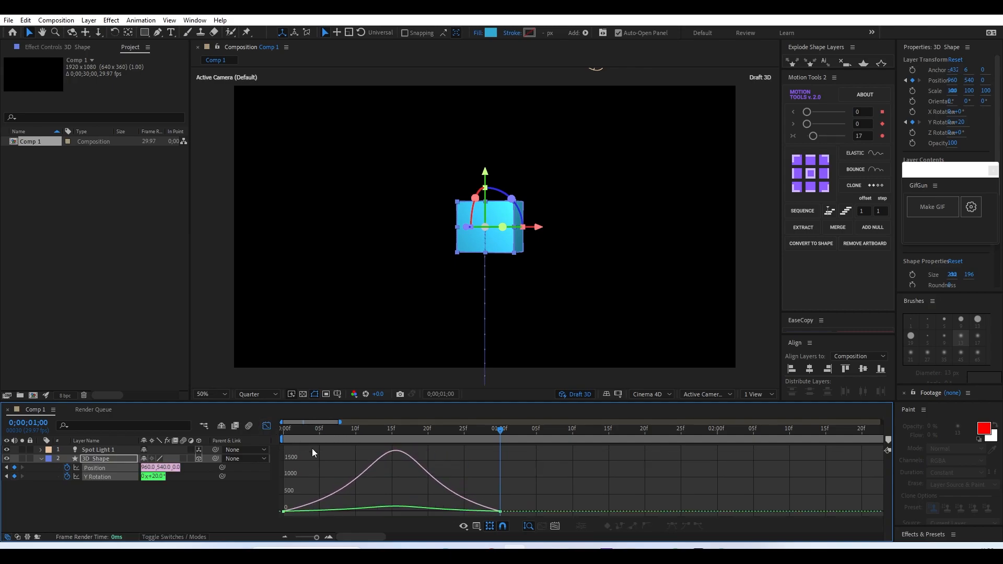
left_click(267, 426)
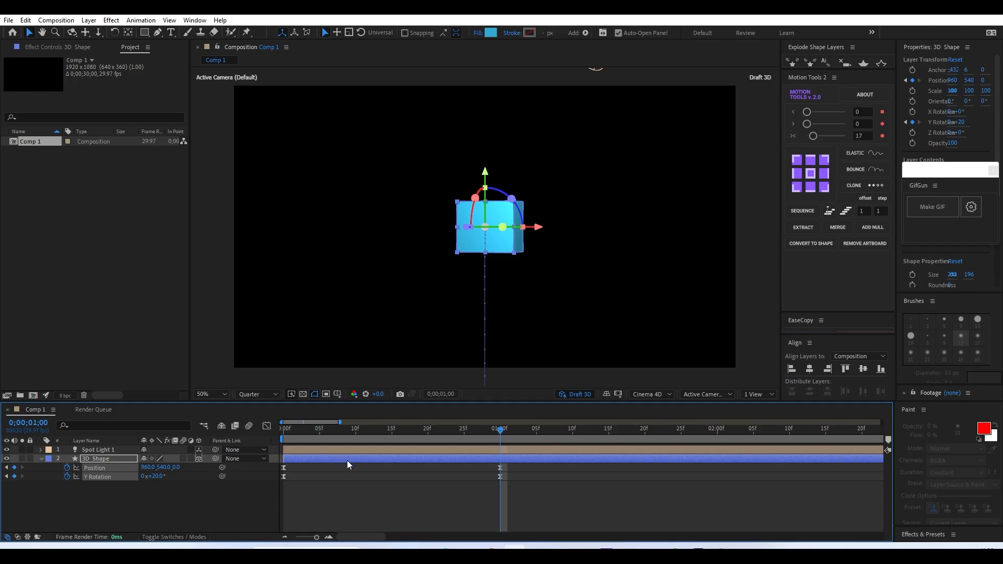
left_click(350, 467)
key("space")
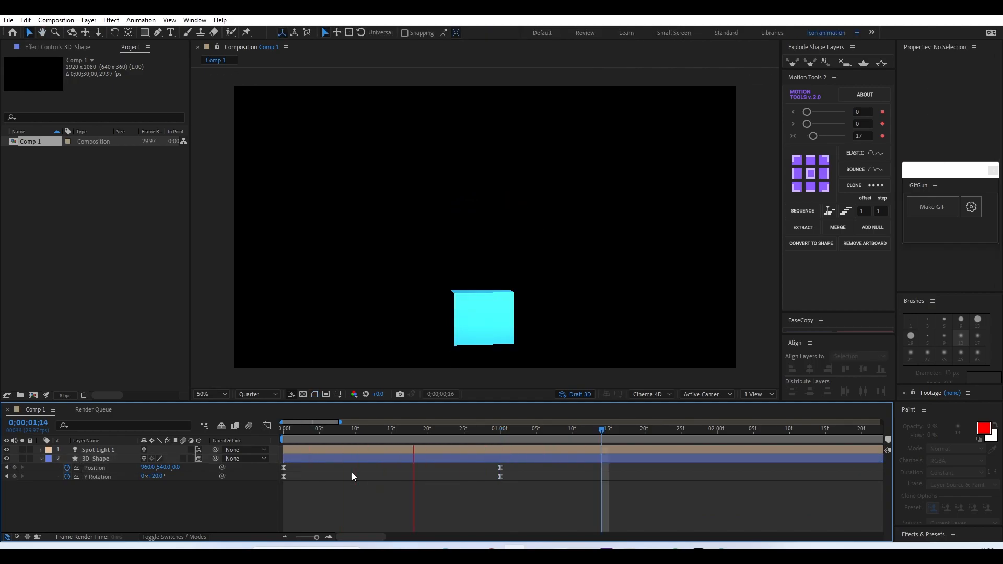
key("space")
- At 0 seconds, change the box's Y Rotation to a larger negative angle of roughly half a turn and preview the spin
mouse_move(290, 432)
left_mouse_down()
mouse_move(490, 437)
mouse_move(281, 440)
left_mouse_up()
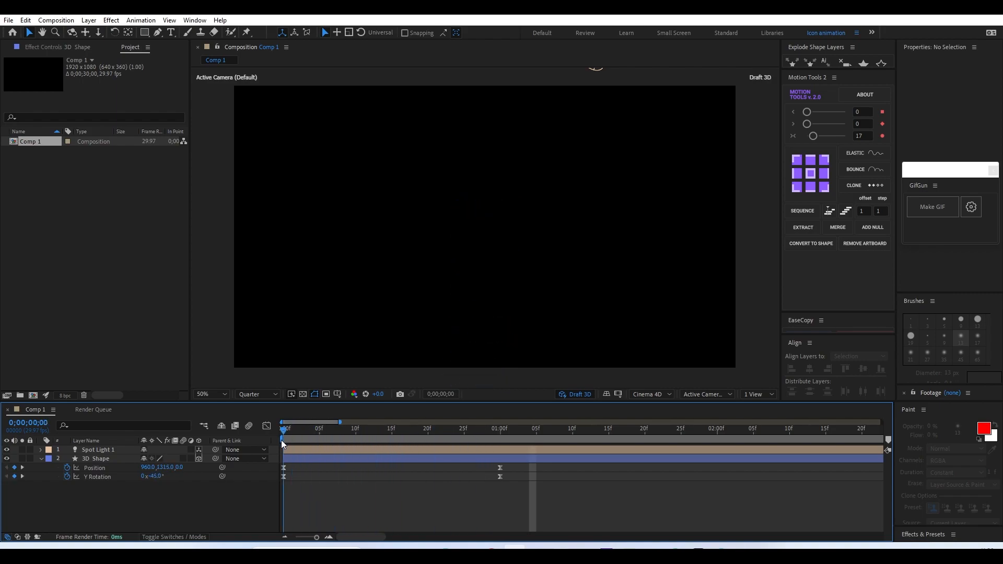
left_click_drag(157, 476, 82, 484)
left_click(159, 477)
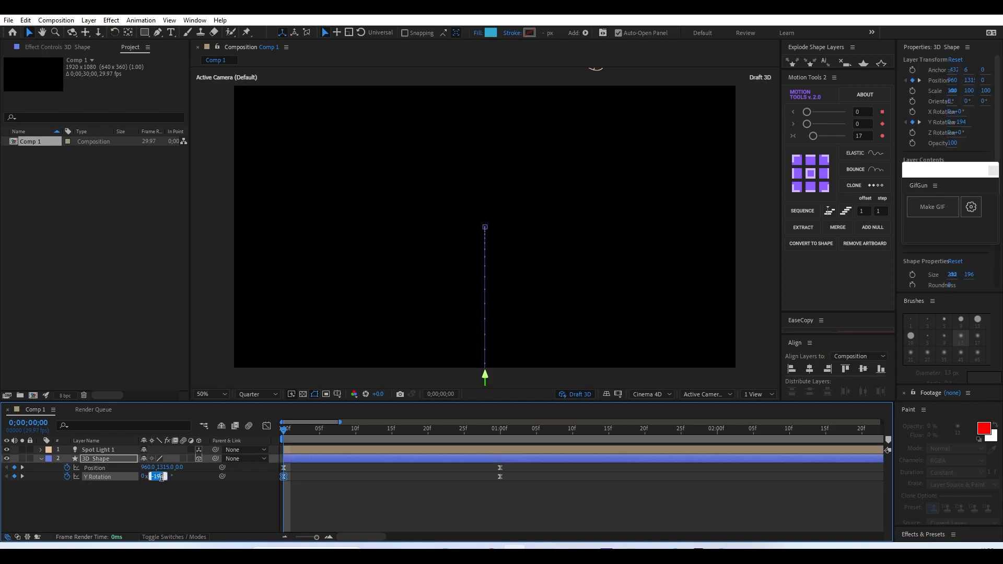
type("-")
key("Return")
key("space")
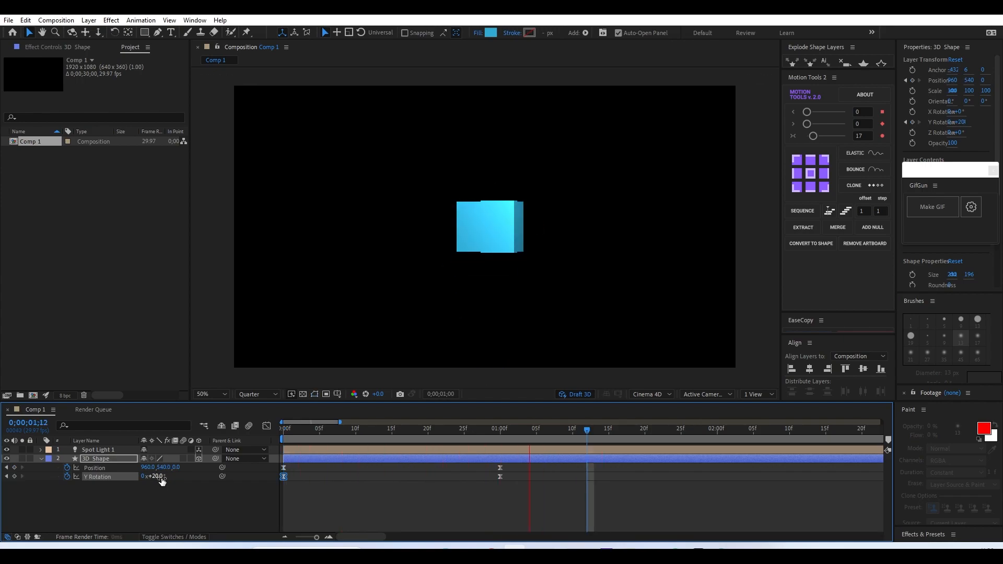
key("space")
left_click_drag(306, 426, 404, 430)
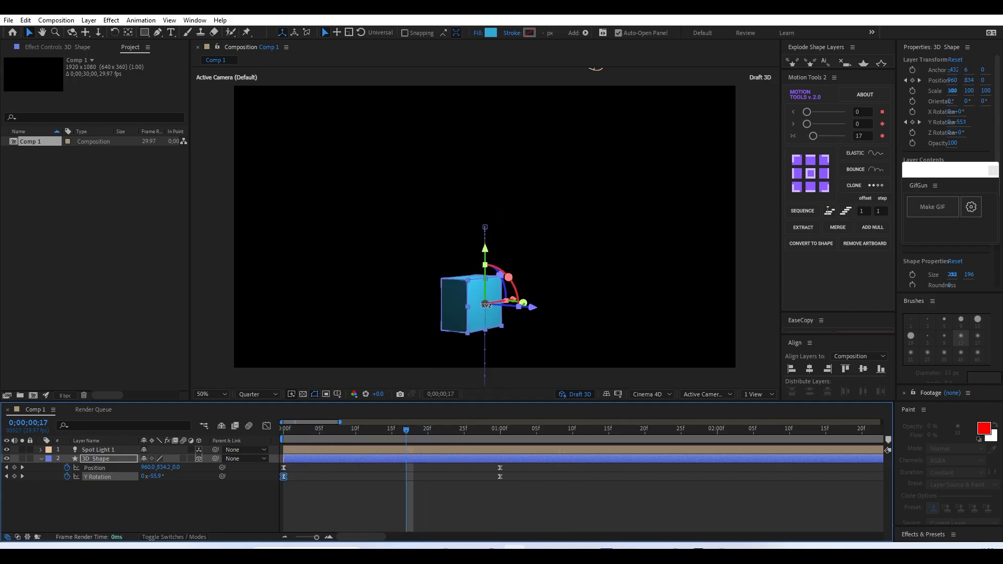
- In the Top view at 1 second, move the box's anchor point along its Z axis to the middle of the extrusion depth
left_click(757, 396)
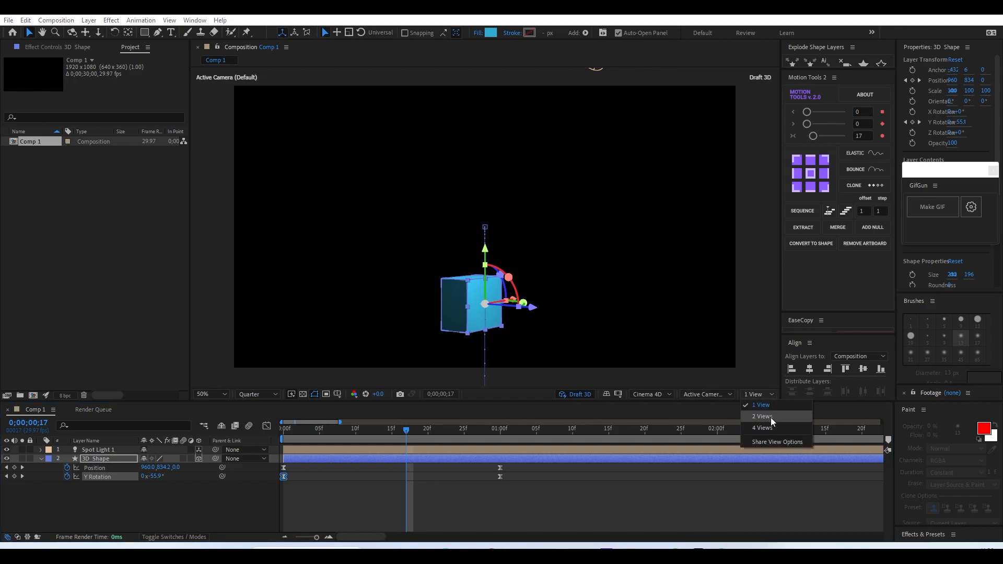
left_click(712, 393)
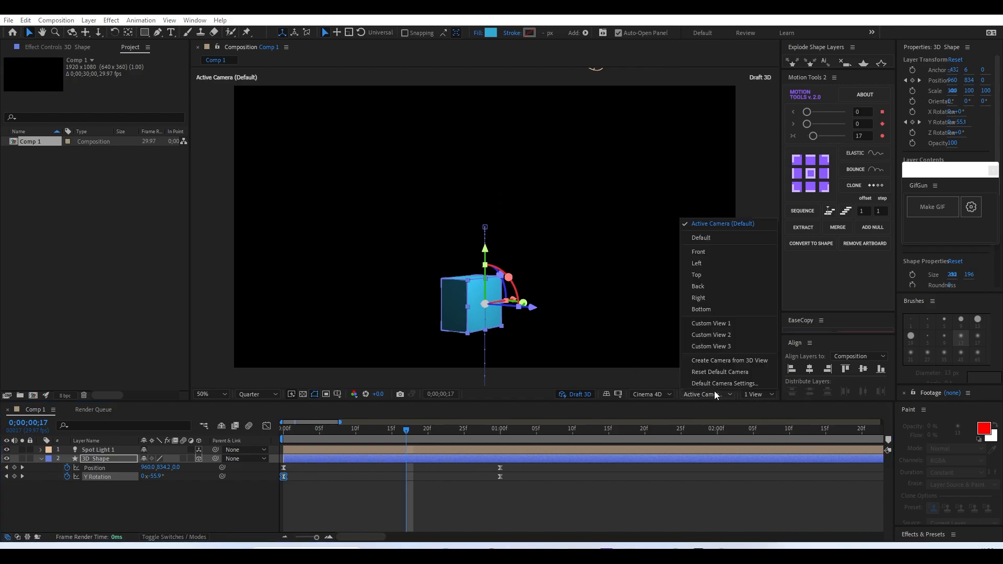
left_click(700, 277)
left_click_drag(477, 433, 502, 433)
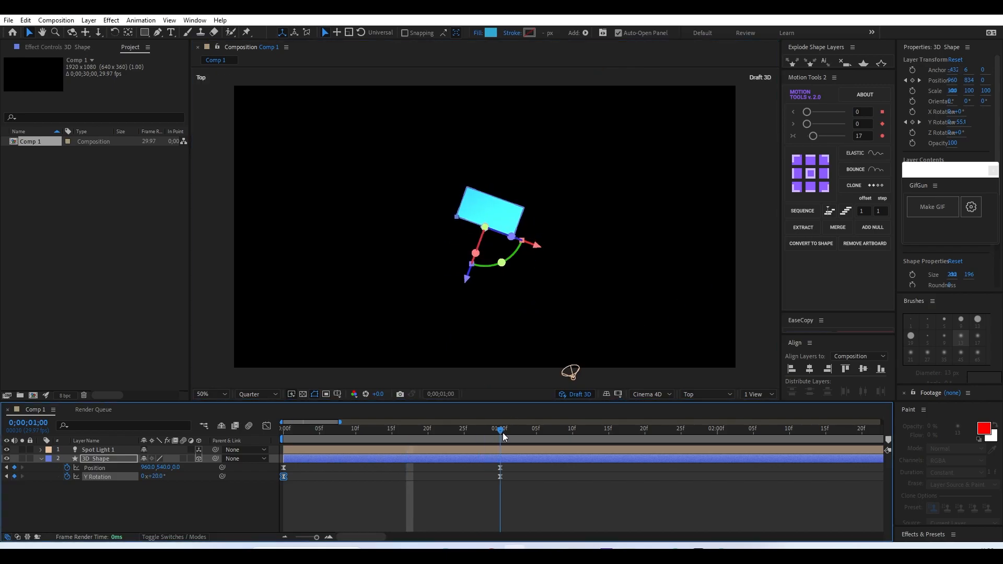
scroll(502, 243, "up", 4)
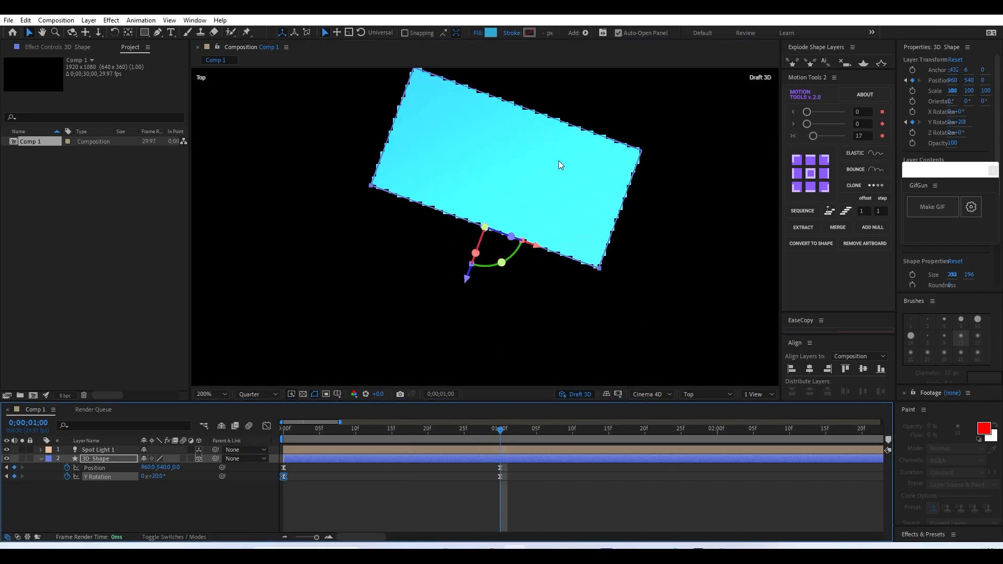
left_click_drag(559, 164, 516, 202)
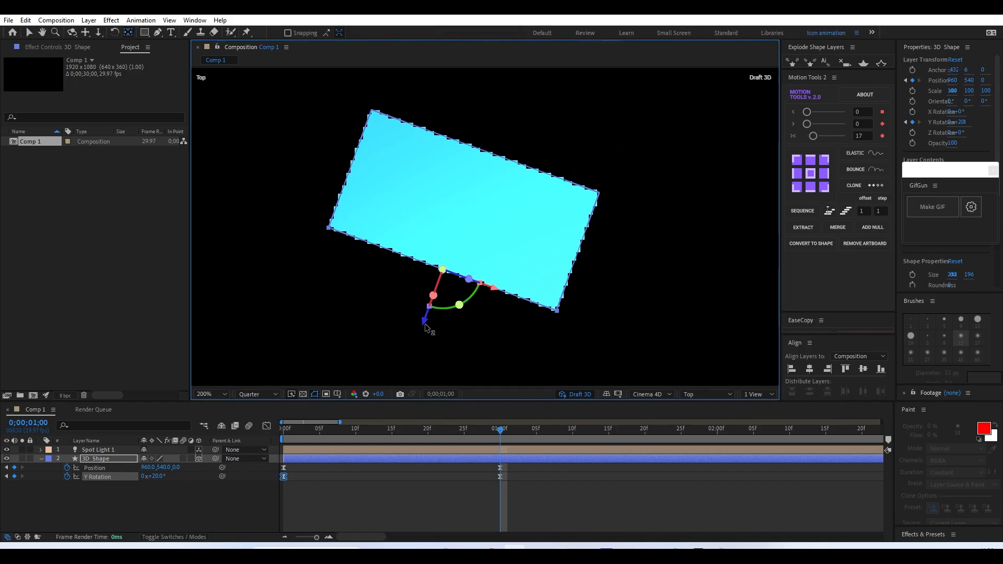
left_click_drag(424, 324, 459, 270)
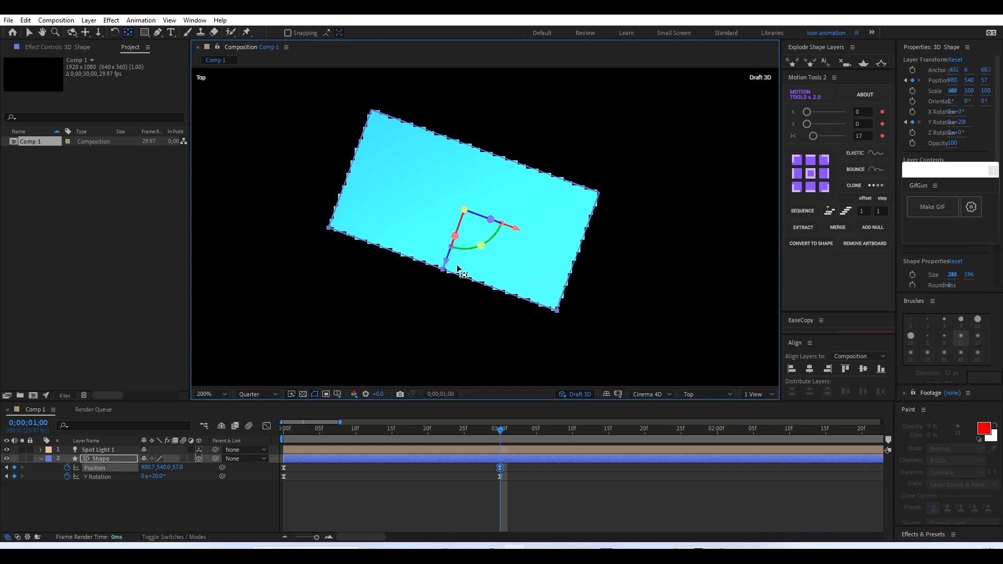
key("v")
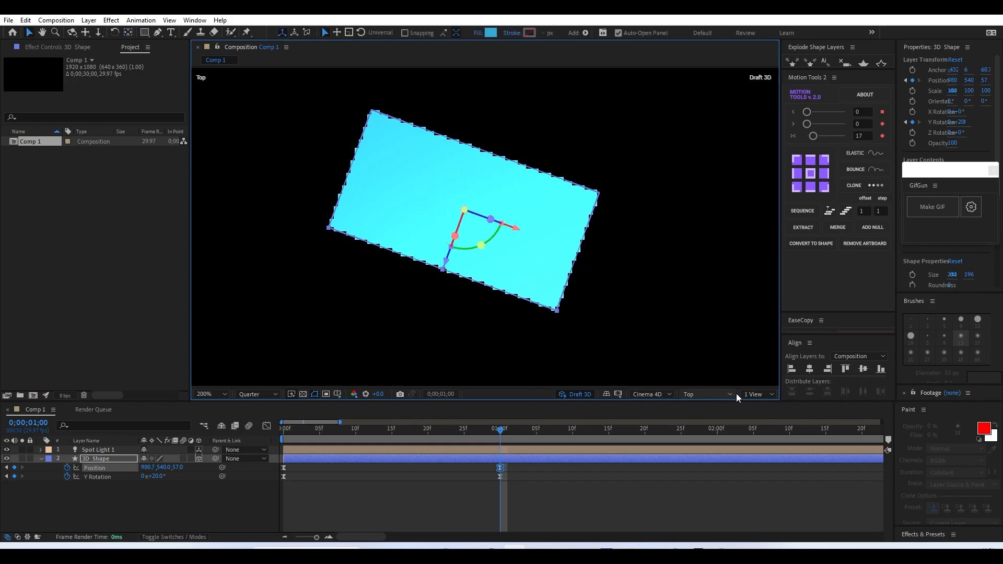
- Return to the Active Camera (Default) view at 50% zoom and scrub the animation to 1 second to check the rotation
left_click(711, 395)
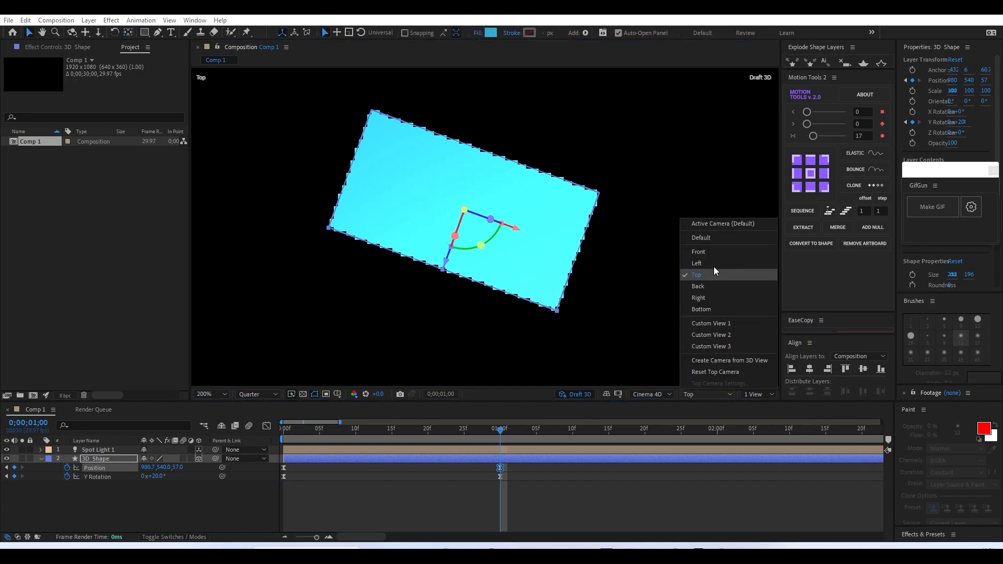
left_click(719, 224)
key("comma")
key("comma")
left_click_drag(458, 428, 500, 450)
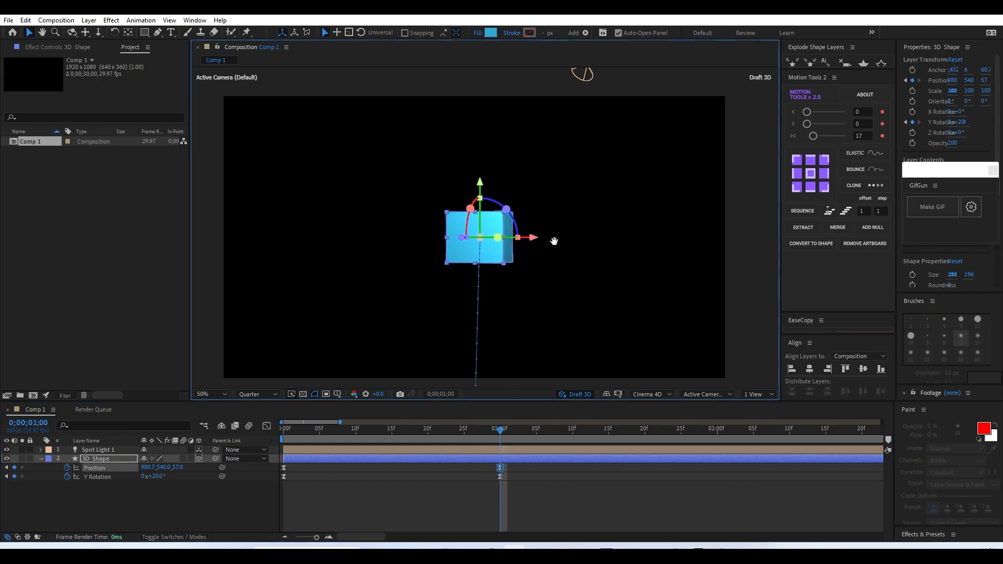
left_click_drag(553, 246, 544, 218)
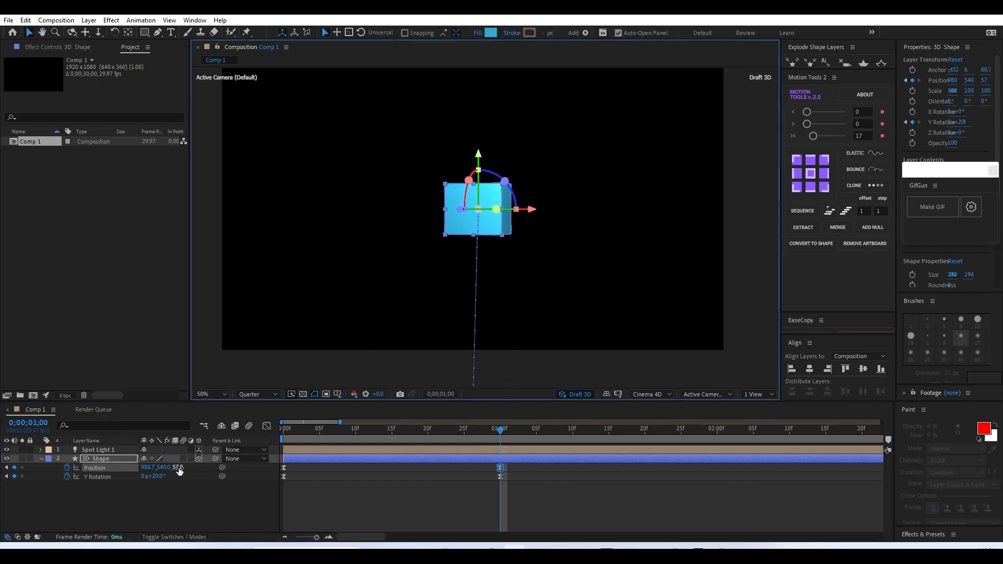
left_click_drag(178, 467, 176, 467)
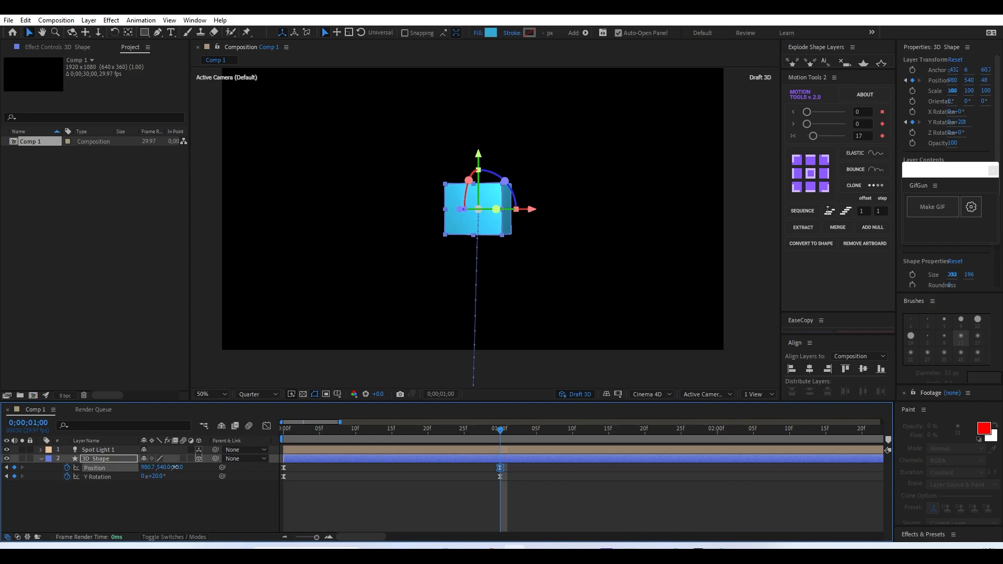
key("ctrl+z")
key("ctrl+z")
- Set the box's X position at 1 second to 965.7, deselect it and preview the animation
left_click_drag(149, 468, 141, 469)
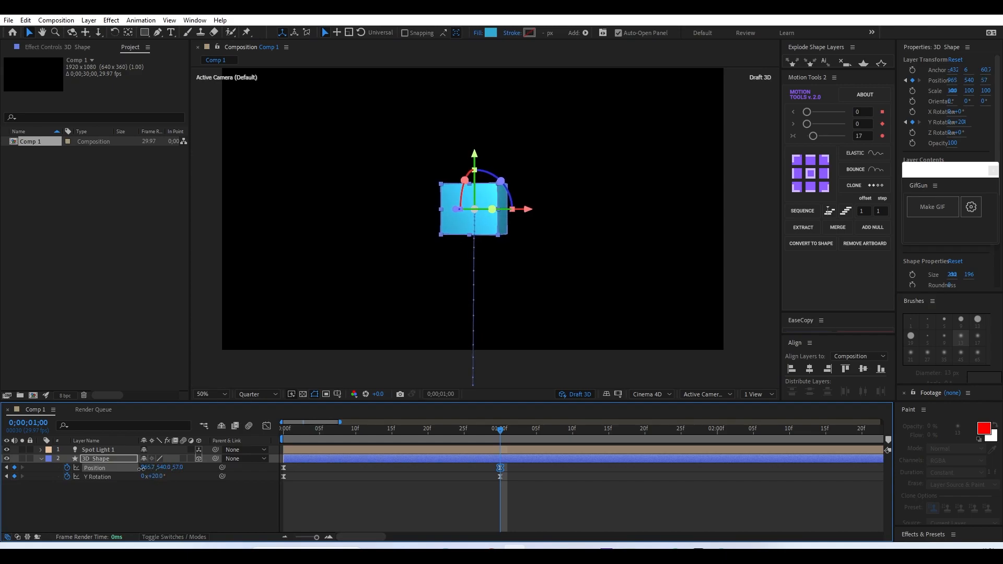
left_click(421, 497)
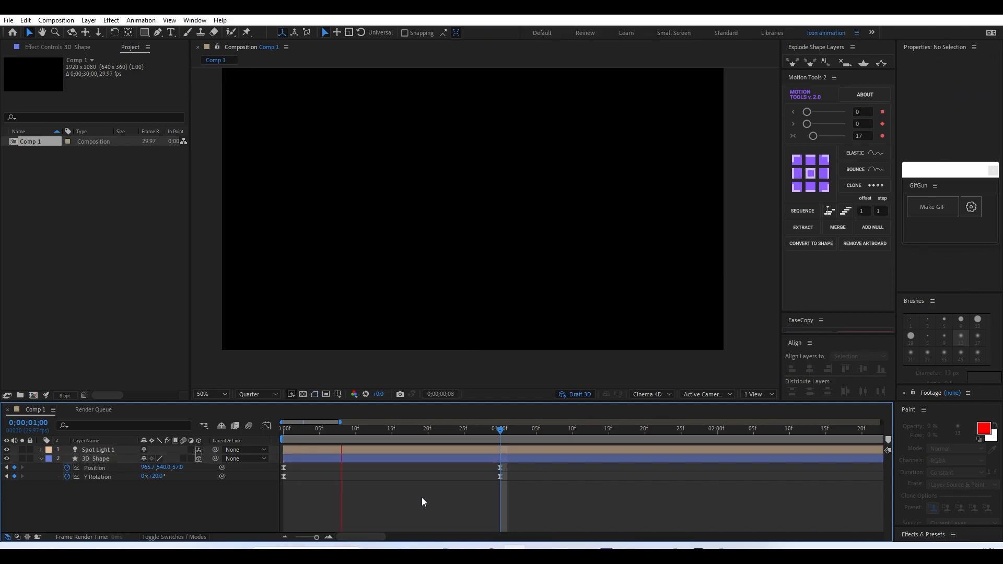
key("space")
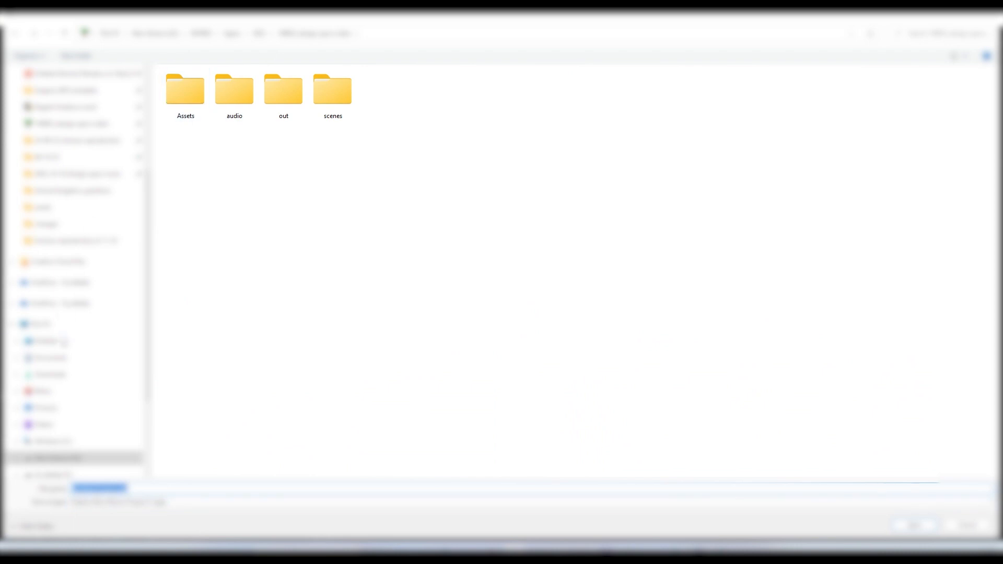
- Save the project in the "Subscribe button" folder
scroll(74, 209, "up", 3)
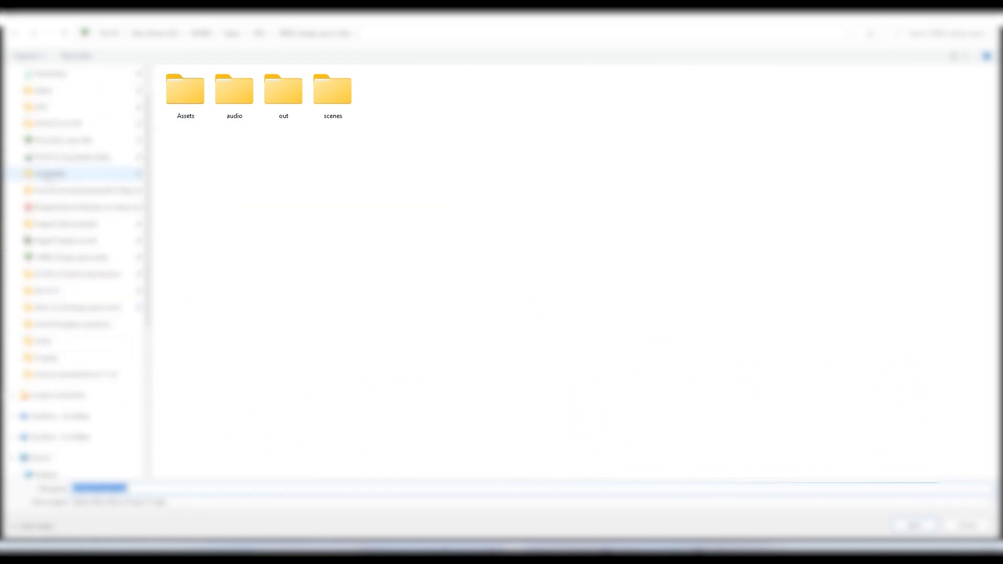
left_click(52, 173)
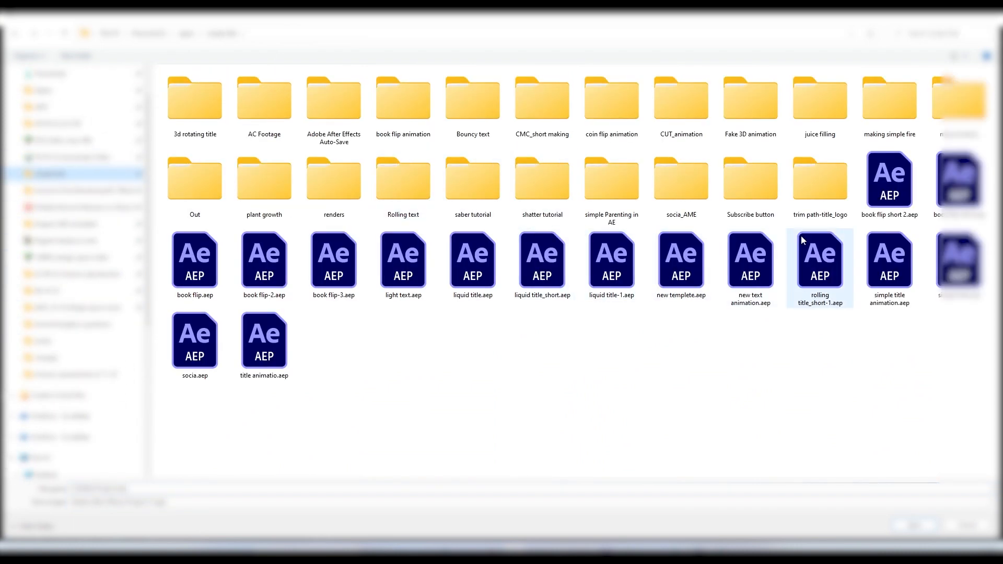
double_click(751, 180)
left_click(189, 97)
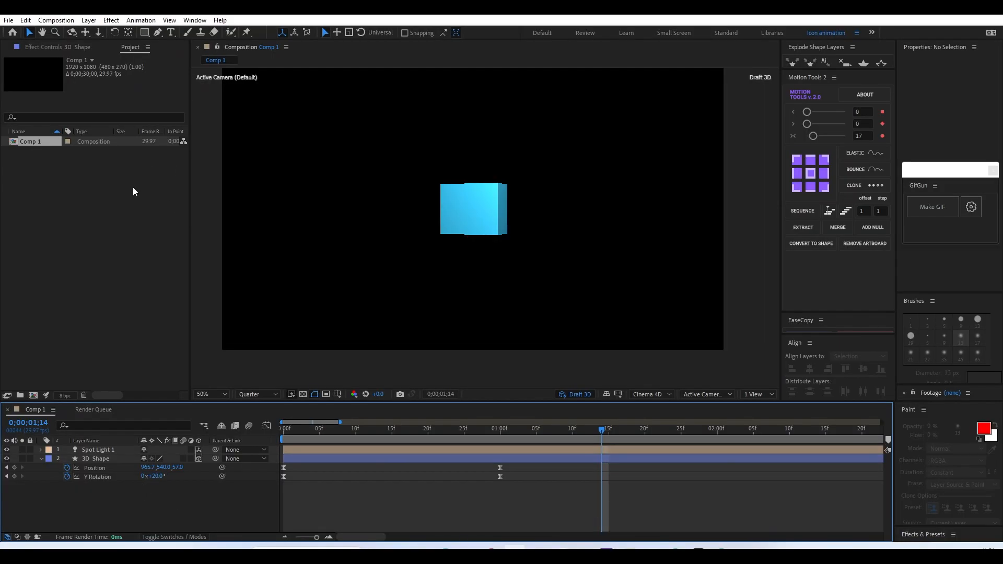
- Import the image 39508.png and add it to Comp 1 as the topmost layer
left_click(130, 200)
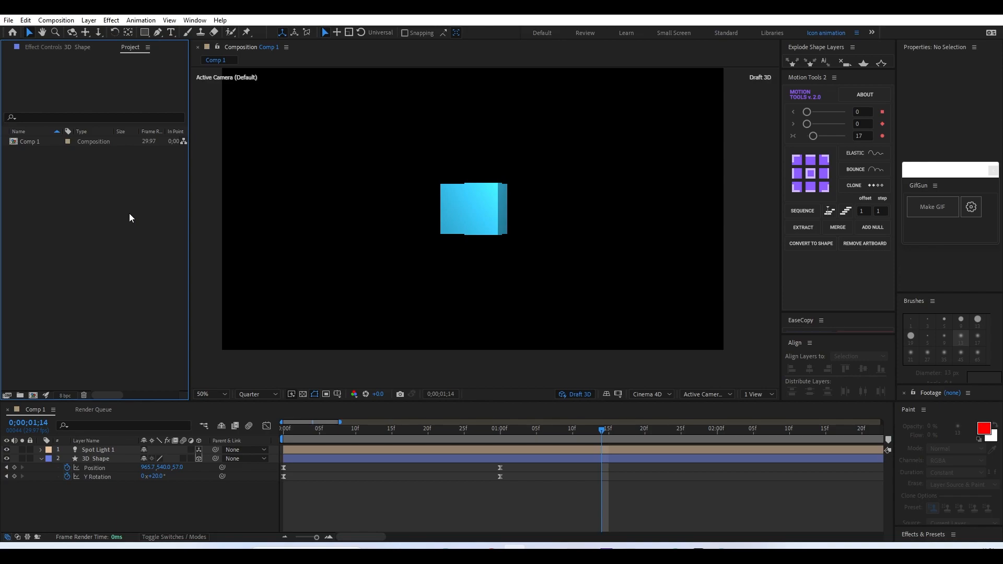
double_click(129, 218)
double_click(172, 96)
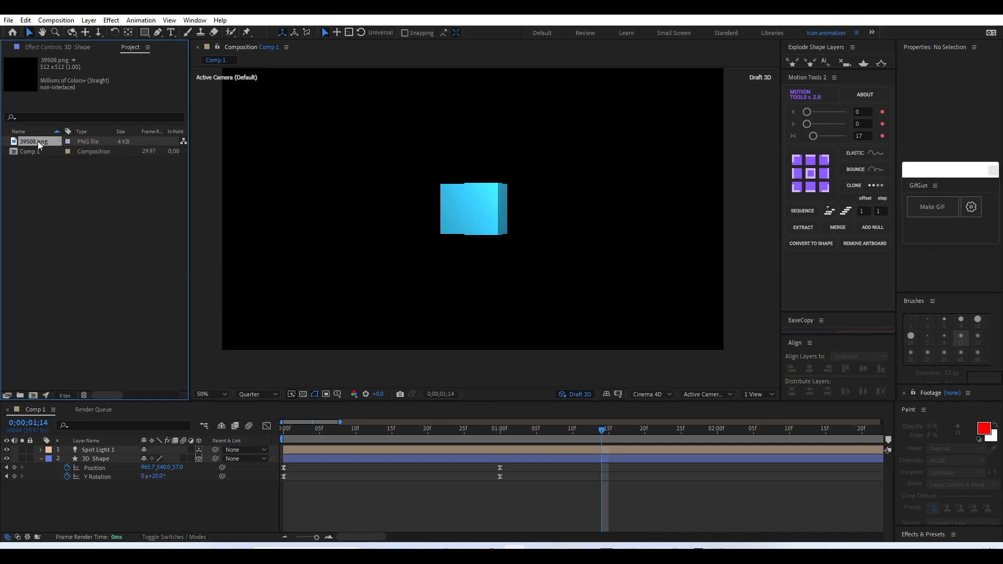
left_click_drag(112, 430, 105, 450)
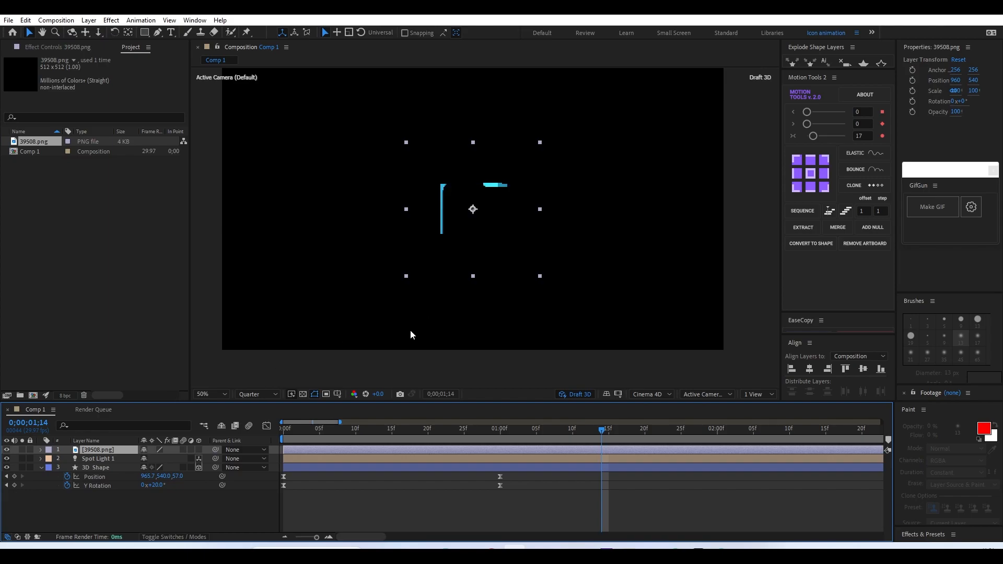
- Scale the 39508.png thumbs-up layer to 29% so it fits on the box's front face
key("s")
left_click_drag(176, 458, 118, 456)
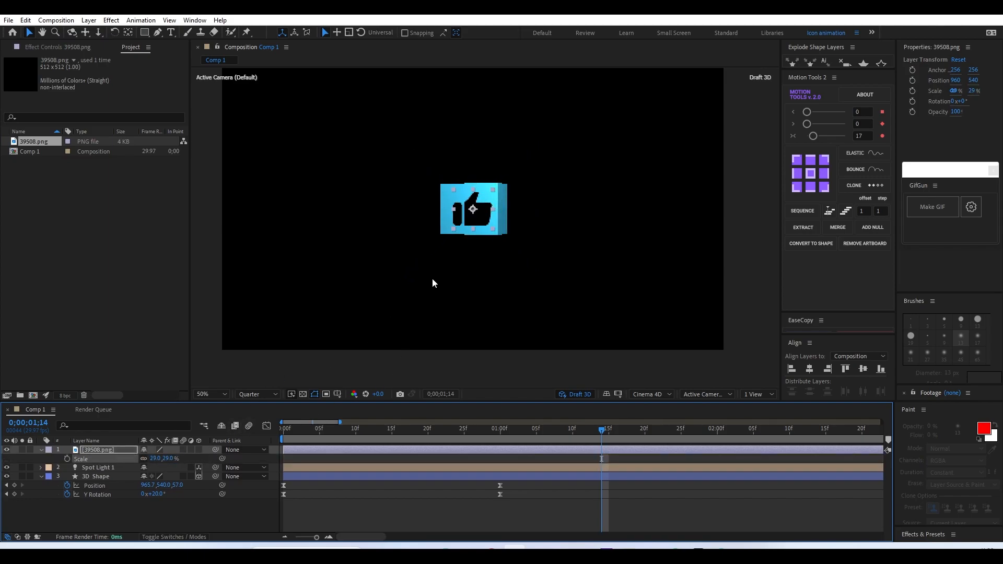
scroll(450, 268, "up", 2)
scroll(450, 268, "down", 1)
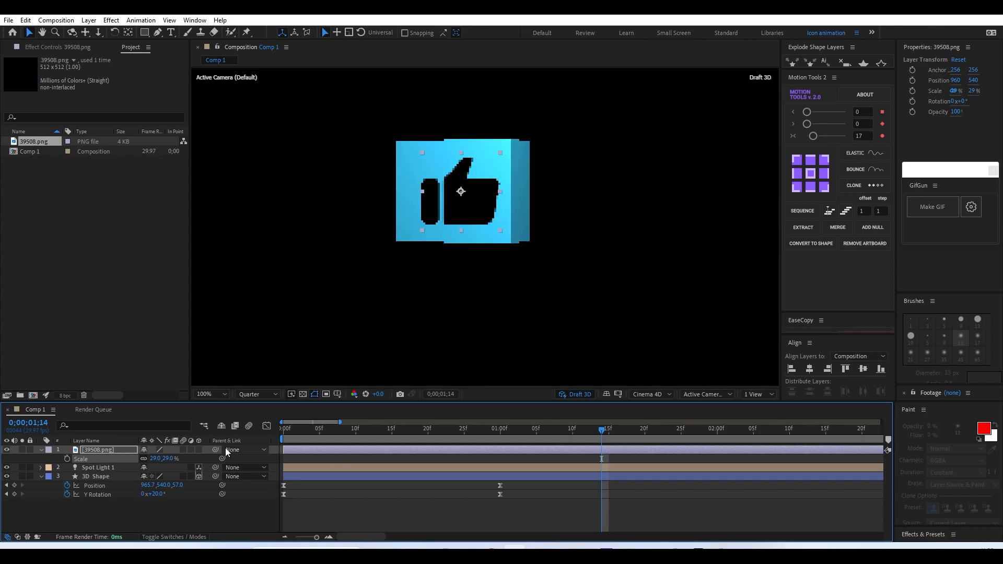
- Make the thumbs-up image a 3D layer and set its Y Rotation to 21°
left_click(199, 450)
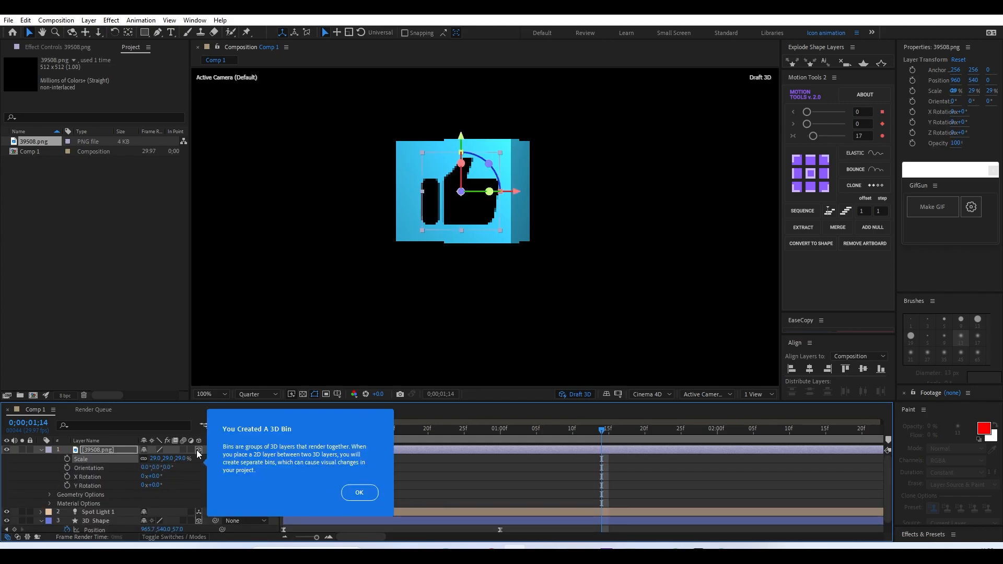
left_click(367, 492)
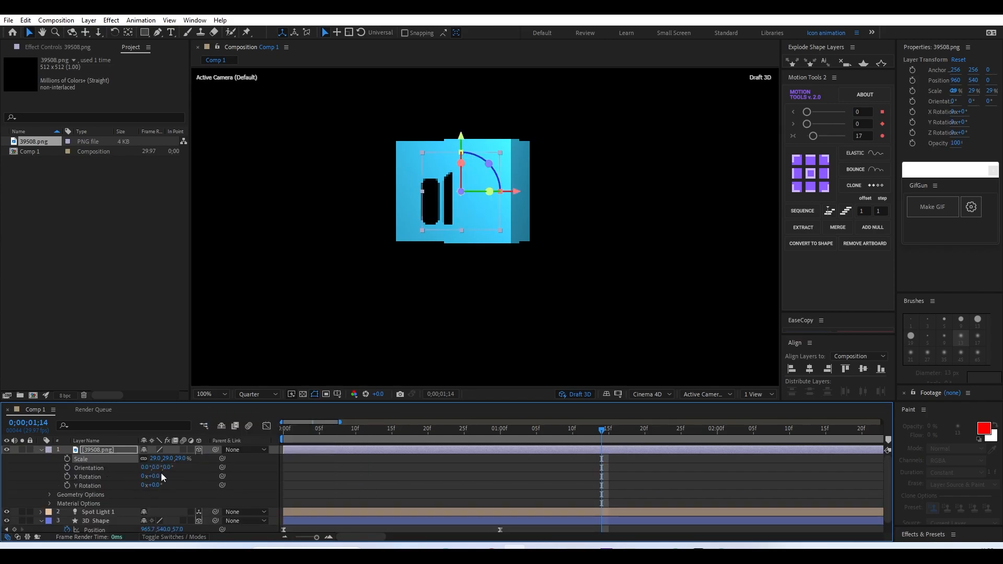
left_click_drag(156, 474, 167, 488)
key("ctrl+z")
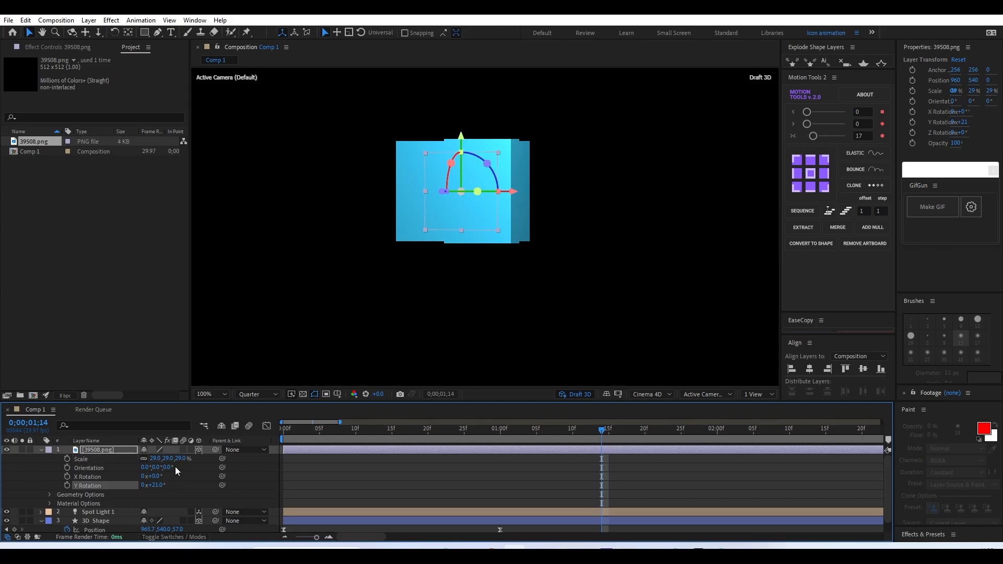
- Move the thumbs-up image in front of the box face, to a position of about 940, 540, -142
key("p")
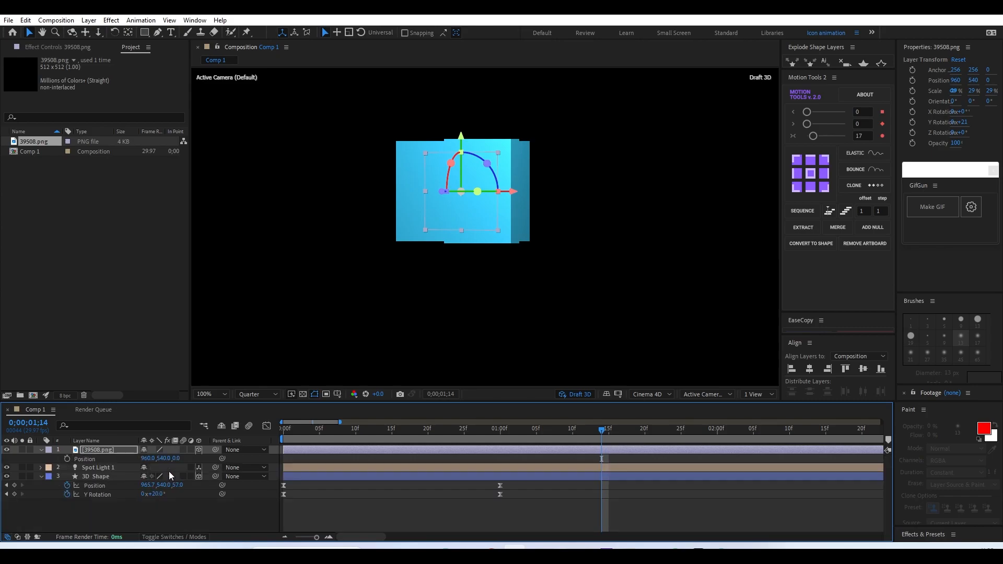
left_click_drag(176, 459, 150, 459)
left_click_drag(0, 459, 96, 458)
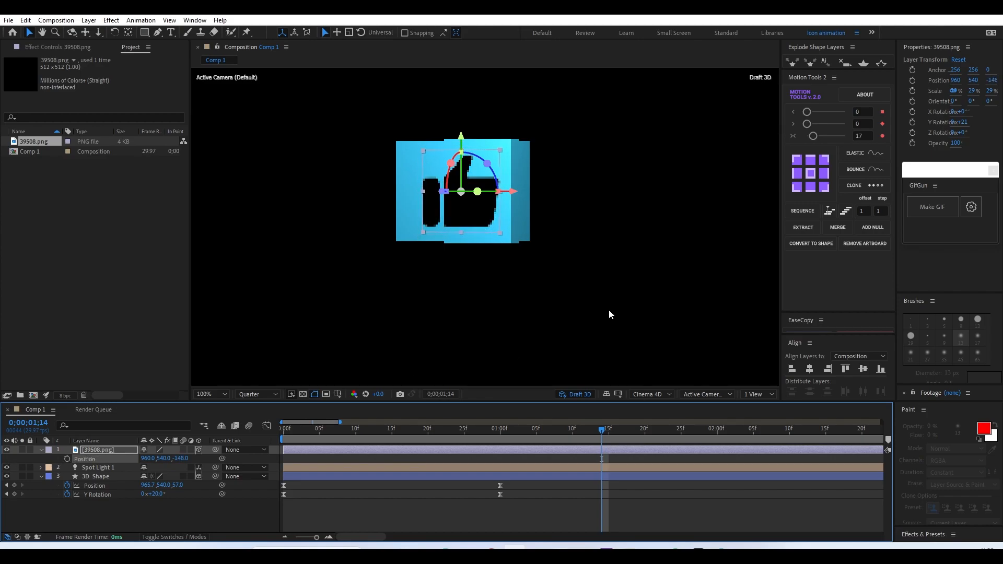
mouse_move(511, 192)
left_mouse_down()
mouse_move(447, 192)
mouse_move(503, 193)
left_mouse_up()
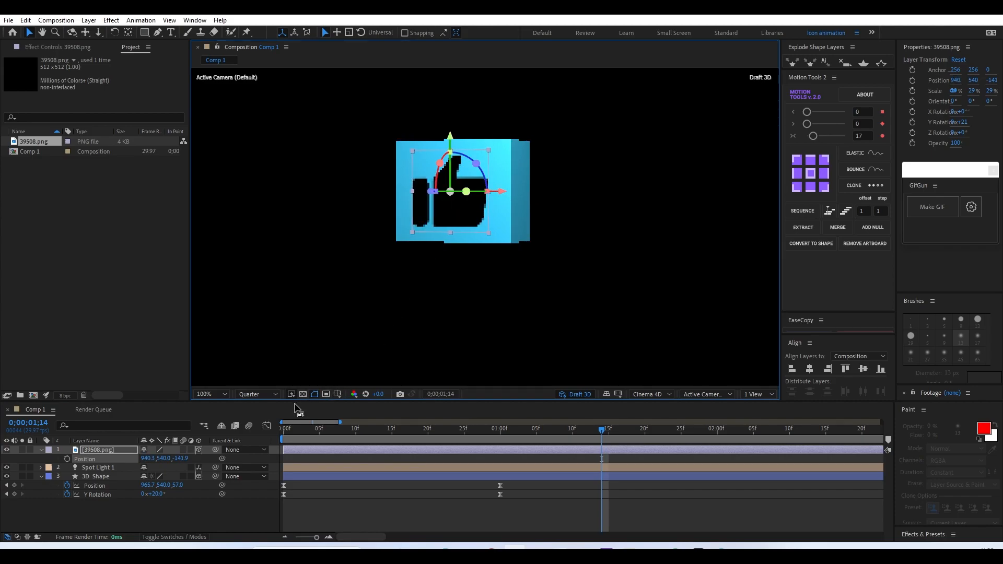
- Set the thumbs-up image's Y Rotation to 26° and deselect the layer
key("r")
left_click(159, 476)
key("Up")
key("Up")
key("Up")
key("Up")
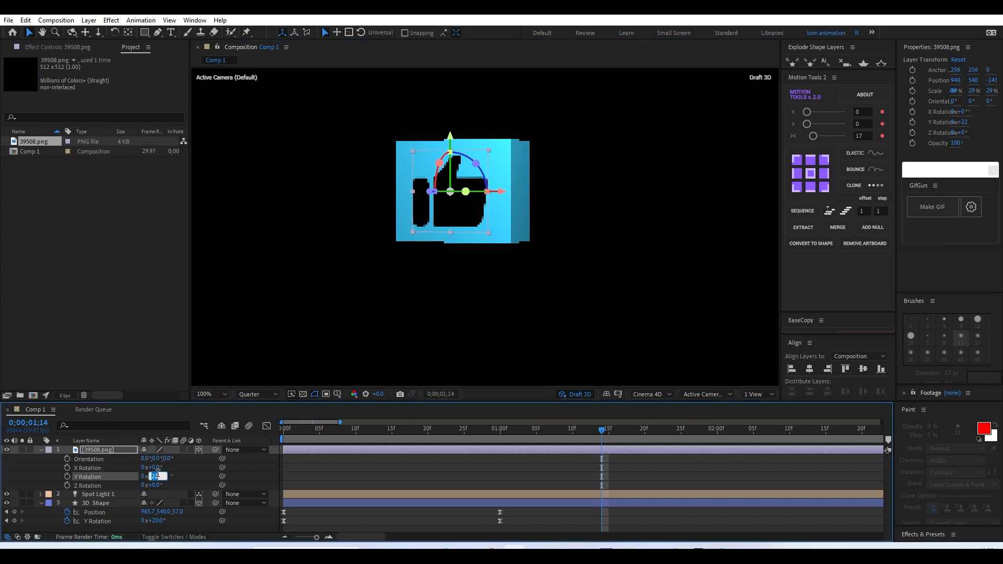
key("Up")
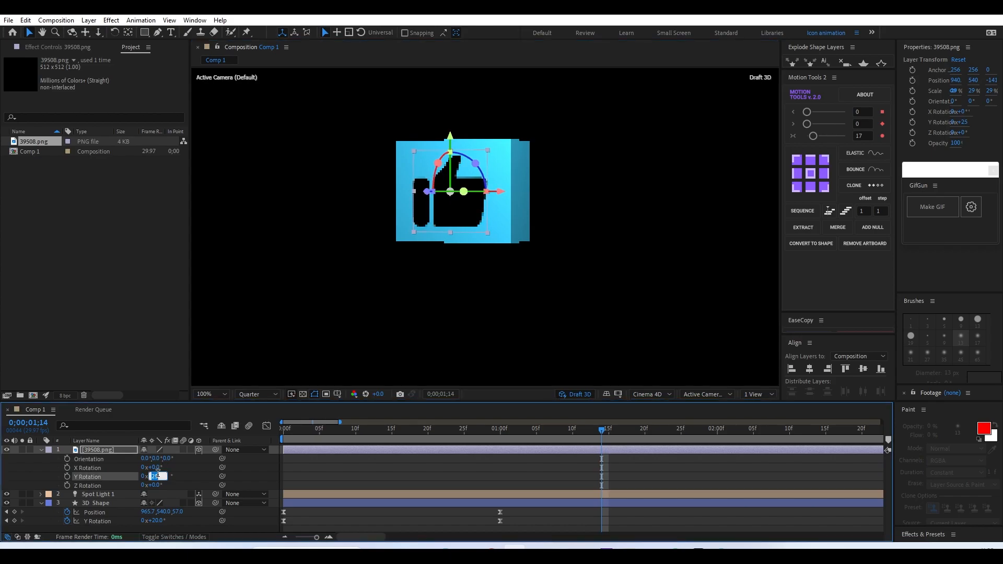
left_click(357, 475)
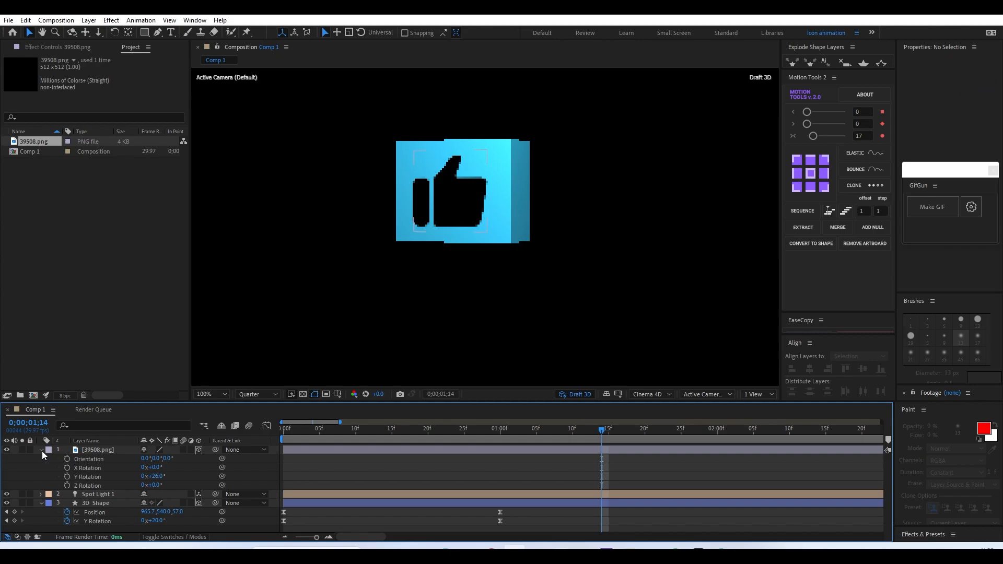
- Parent the 39508.png layer to the 3D Shape layer and scrub the animation, ending at 1 second
left_click(42, 449)
left_click_drag(215, 449, 111, 468)
left_click_drag(316, 434, 389, 456)
left_click_drag(479, 460, 500, 458)
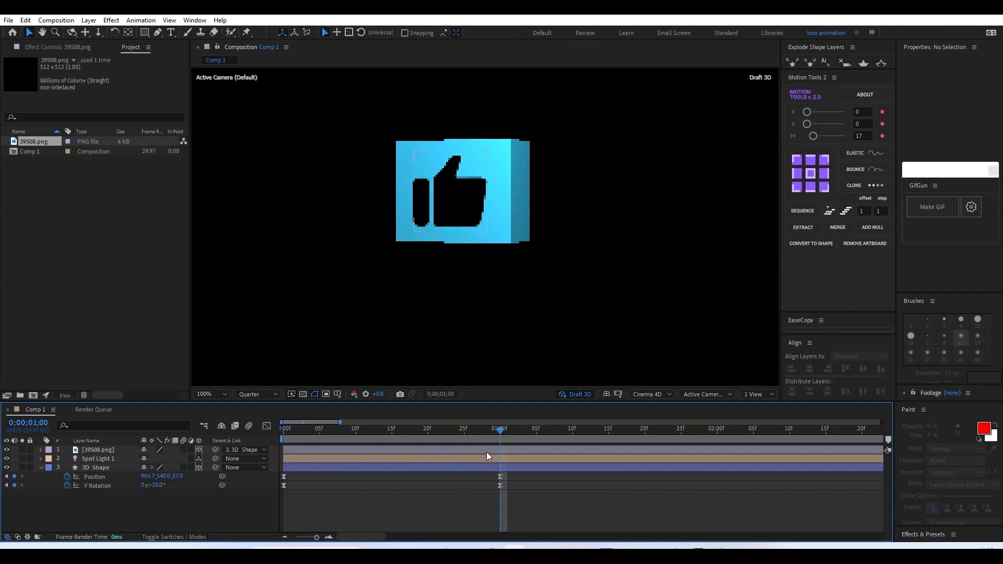
- In the Top view, move the thumbs-up image back along its Z axis against the box's front face
left_click(499, 451)
left_click(697, 395)
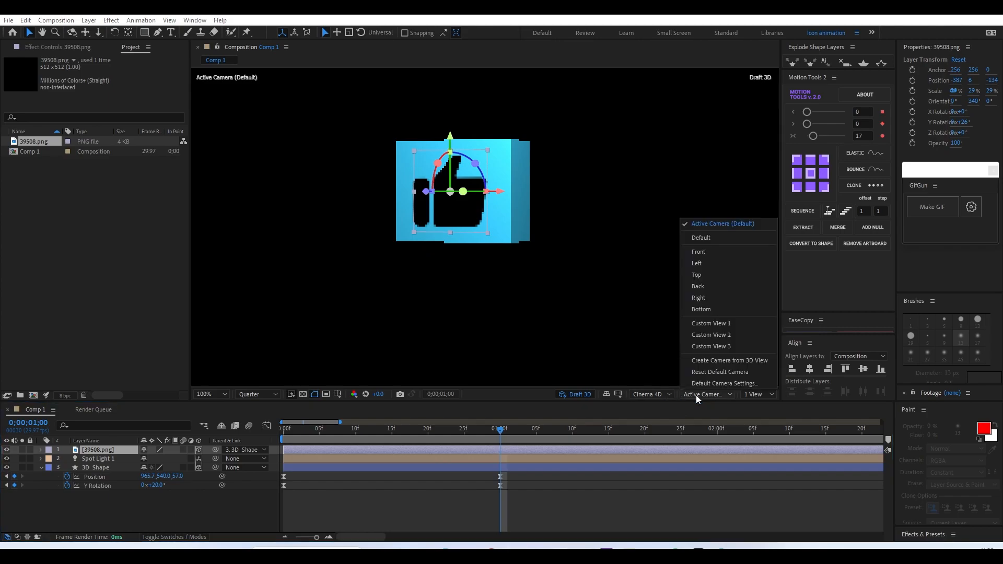
left_click(709, 275)
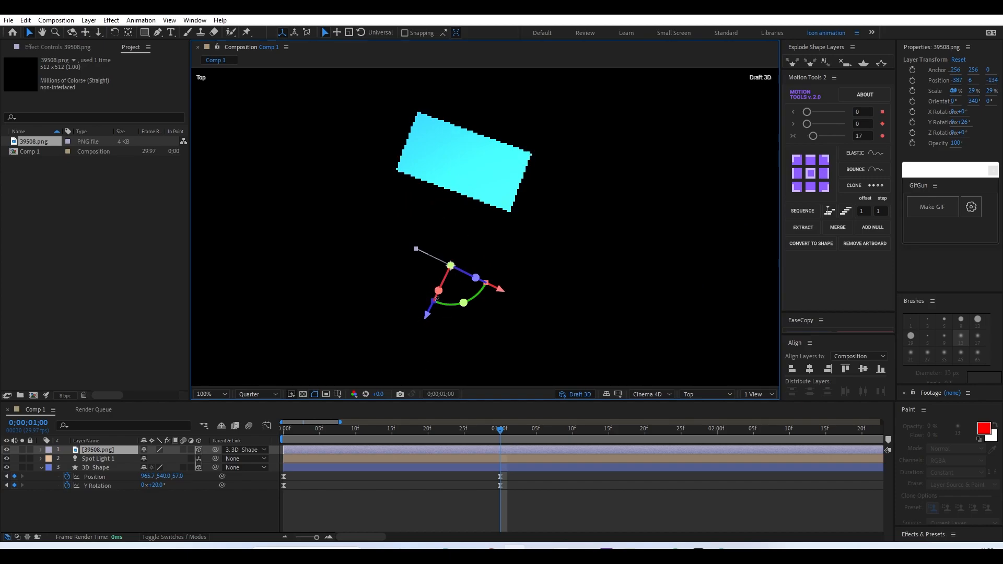
left_click_drag(426, 316, 473, 260)
scroll(511, 226, "up", 4)
scroll(596, 225, "down", 2)
left_click_drag(574, 206, 486, 222)
- Set the preview resolution to Half, then turn and nudge the thumbs-up image to lie parallel and close to the box's front face
left_click(274, 396)
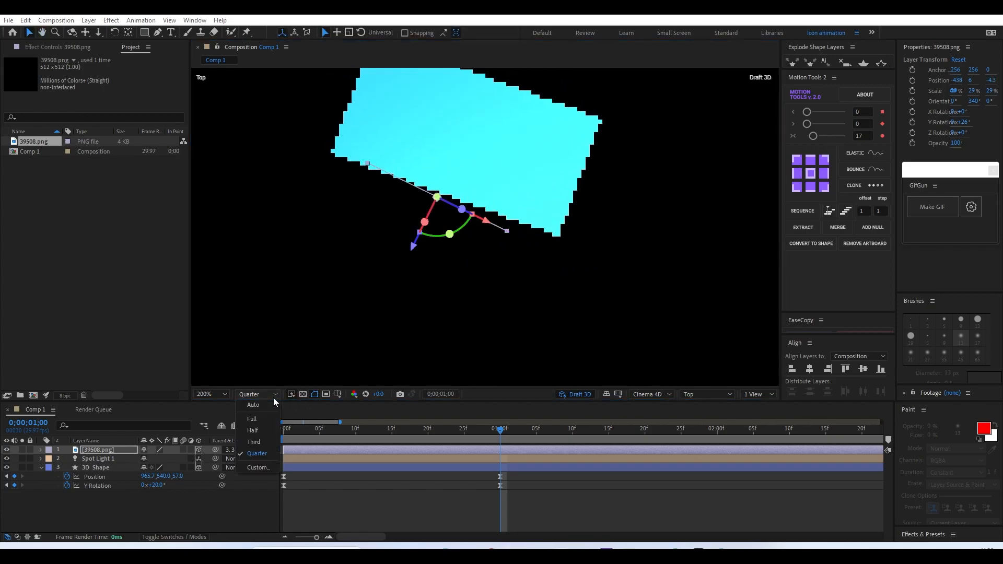
left_click(256, 431)
key("period")
key("period")
left_click_drag(475, 230, 501, 281)
left_click_drag(435, 252, 402, 272)
- Return to the Active Camera (Default) view and scrub the animation to check that the icon follows the box
scroll(522, 256, "down", 2)
left_click(702, 396)
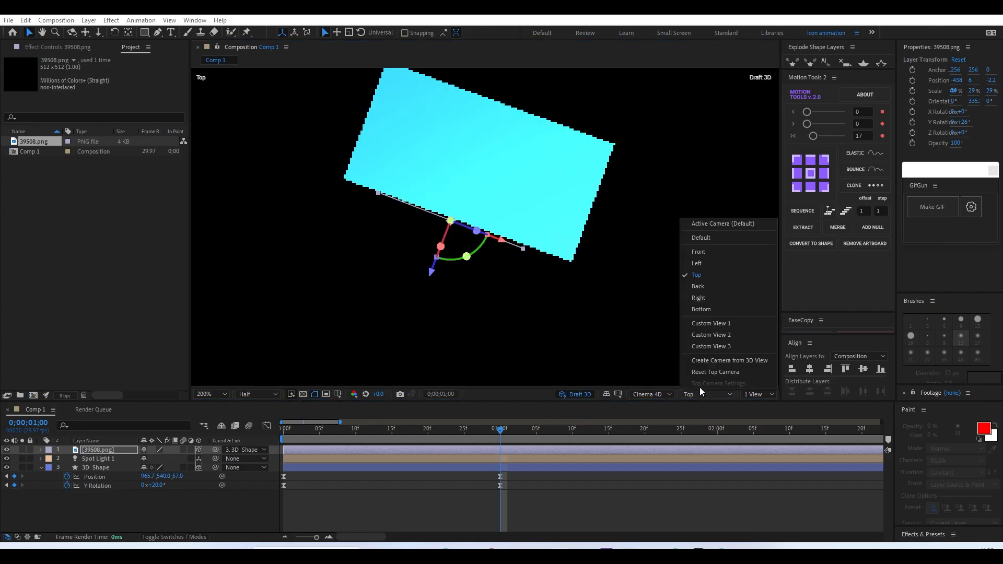
left_click(729, 224)
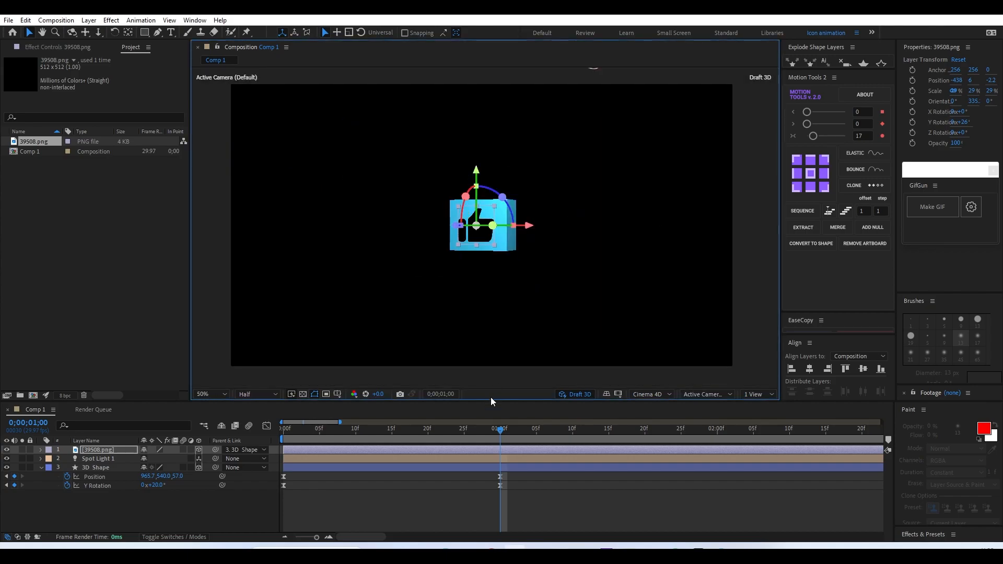
left_click_drag(493, 432, 511, 468)
left_click(320, 489)
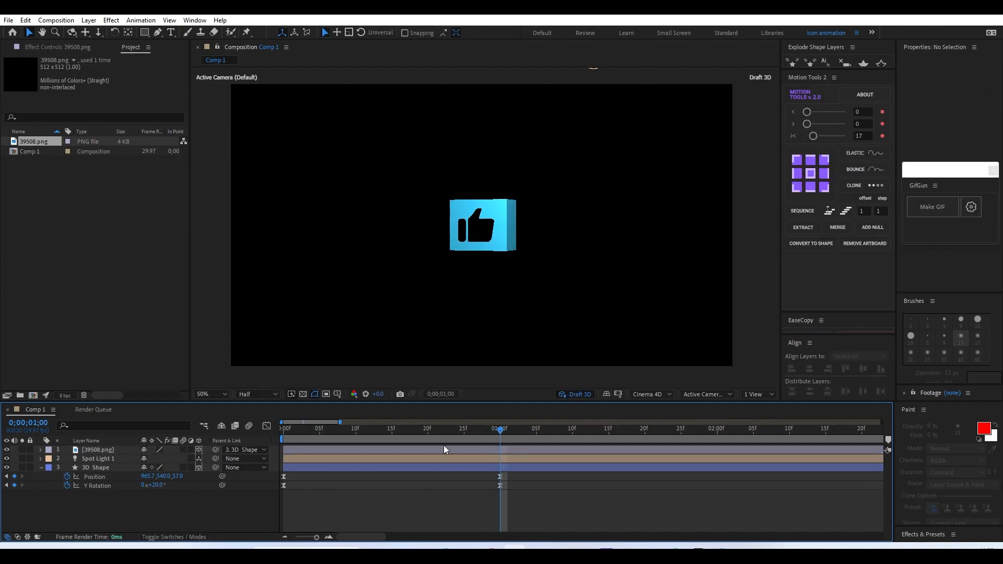
left_click_drag(449, 431, 500, 464)
- Add Position and Y Rotation keyframes to the 3D Shape layer at 0;00;01;15, keeping the current values
scroll(517, 489, "right", 3)
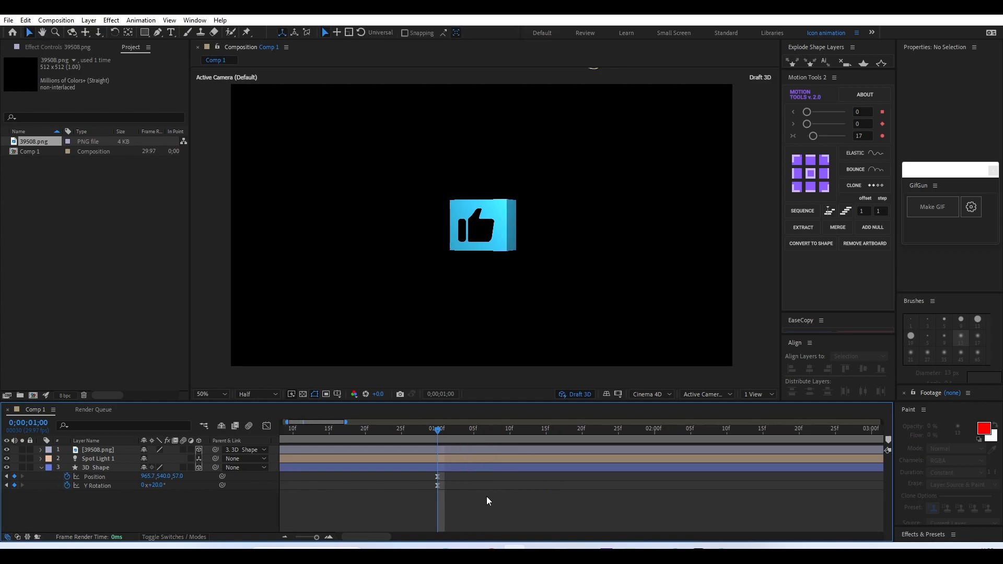
key("shift+Page_Down")
scroll(487, 497, "down", 3)
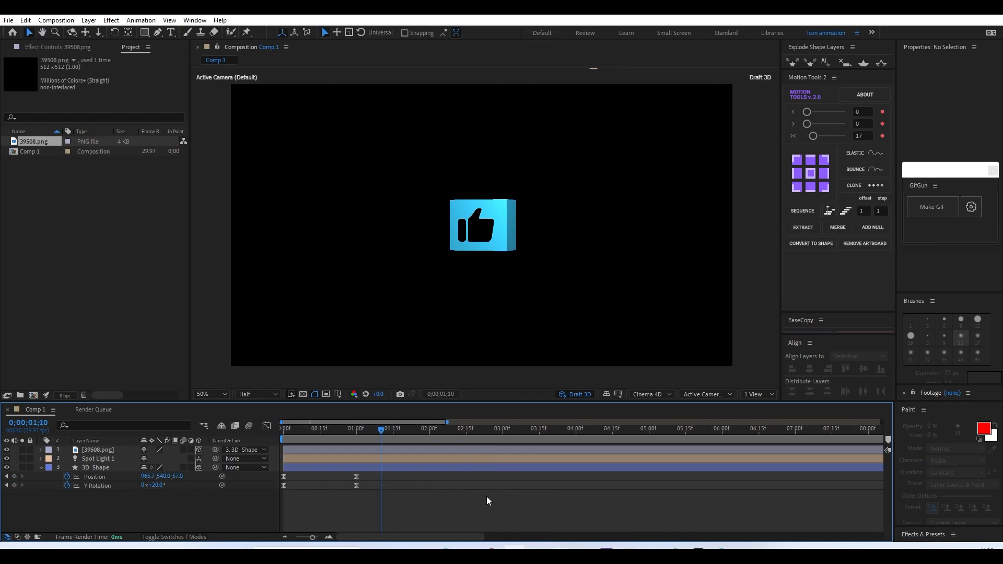
key("space")
left_click(15, 476)
left_click(14, 486)
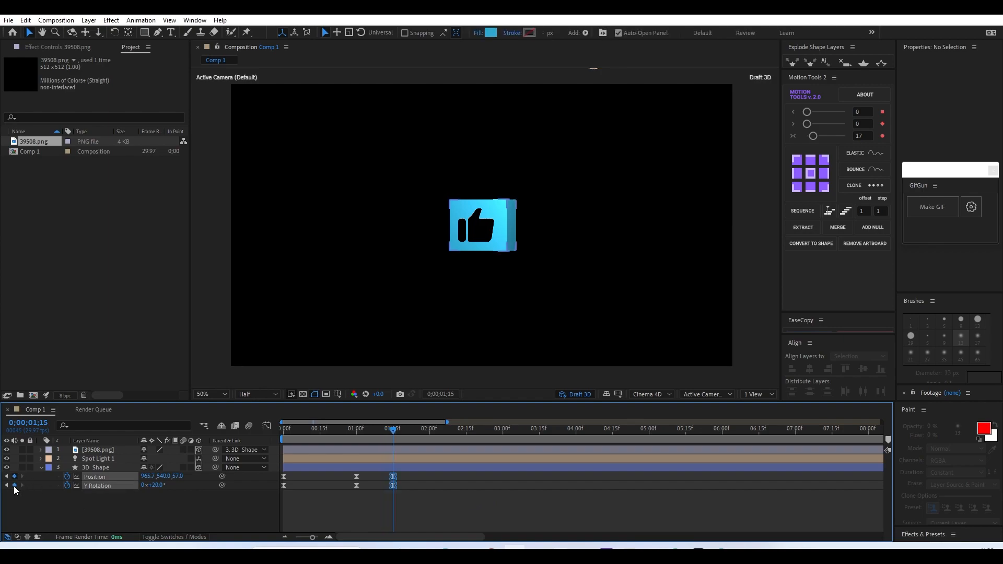
left_click(473, 514)
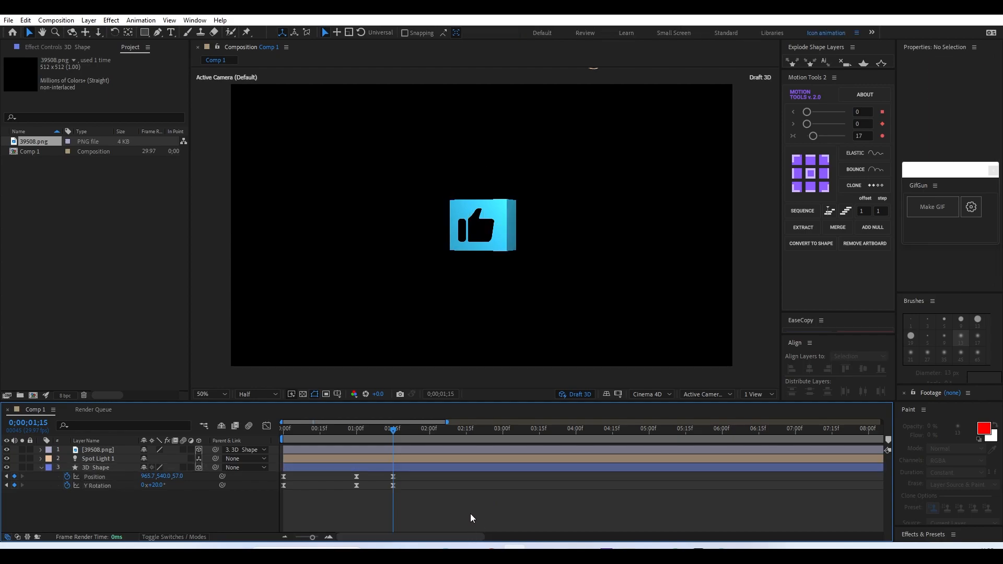
- Reveal the contents of the 3D Shape layer and convert Rectangle Path 1 to a Bezier path
left_click(41, 467)
left_click(41, 467)
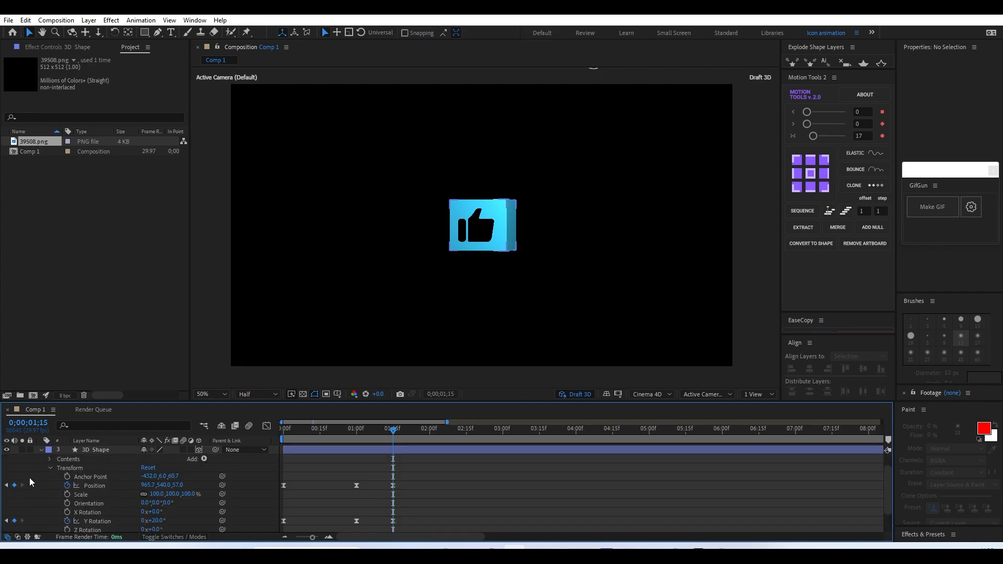
left_click(51, 469)
left_click(50, 476)
left_click(59, 485)
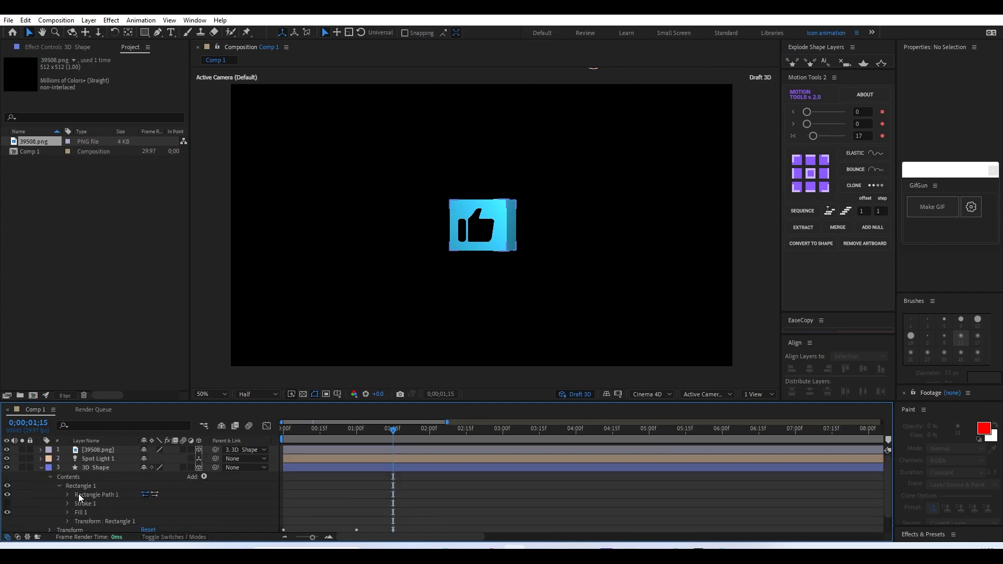
left_click(86, 495)
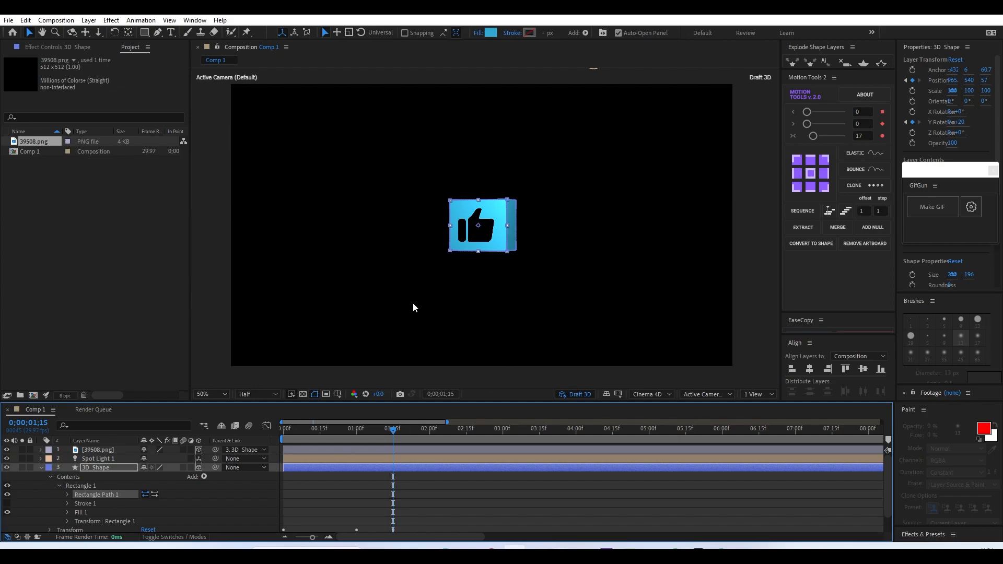
right_click(92, 495)
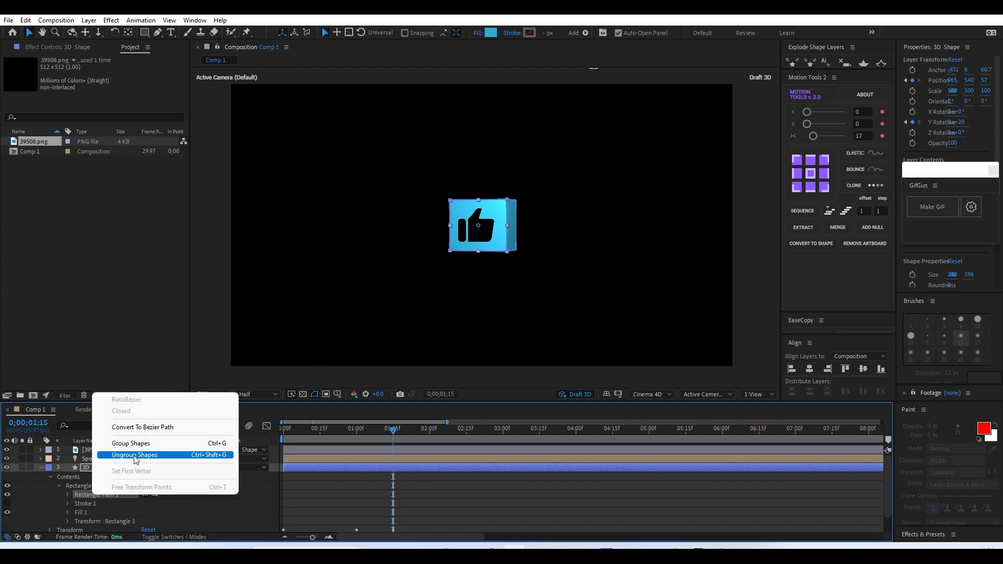
left_click(188, 428)
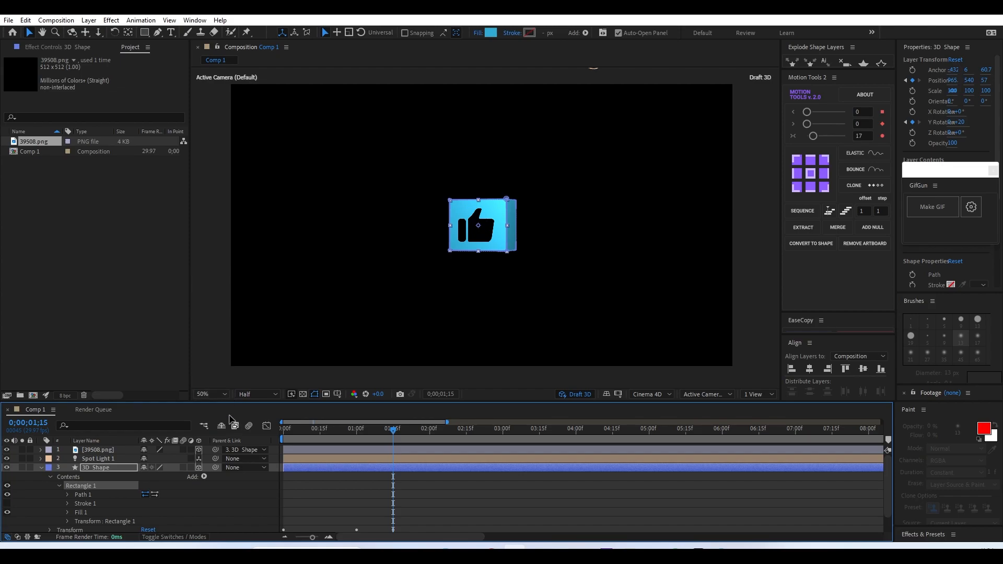
- Add Path and fill Color keyframes to the 3D Shape layer at 0;00;01;15, then show only its animated properties
left_click(68, 495)
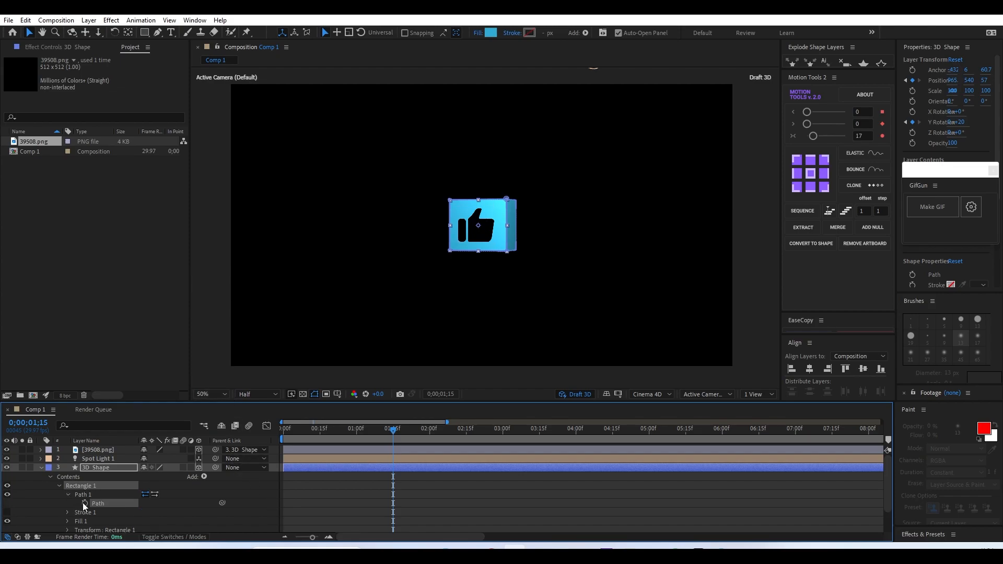
left_click(85, 503)
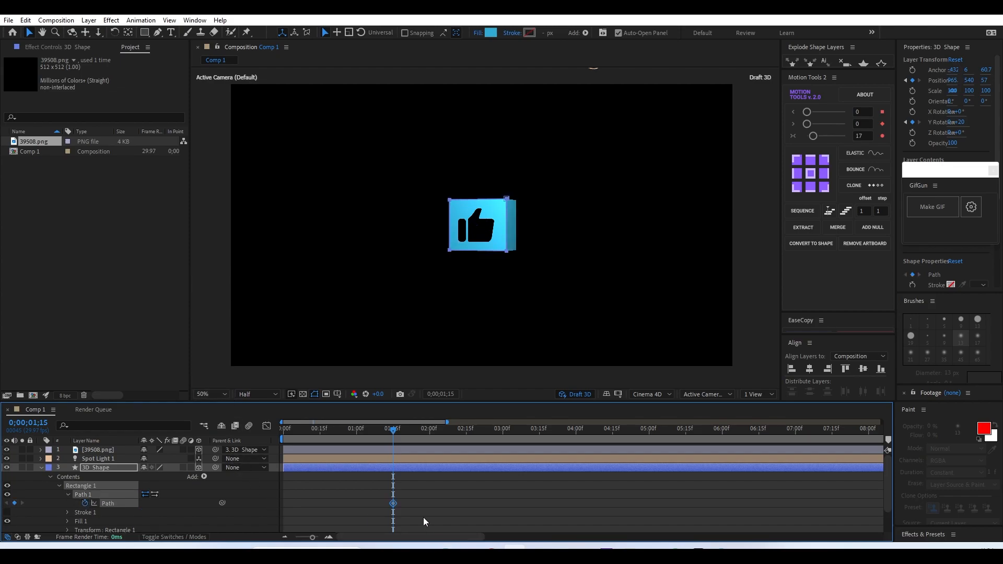
left_click(66, 522)
left_click(85, 519)
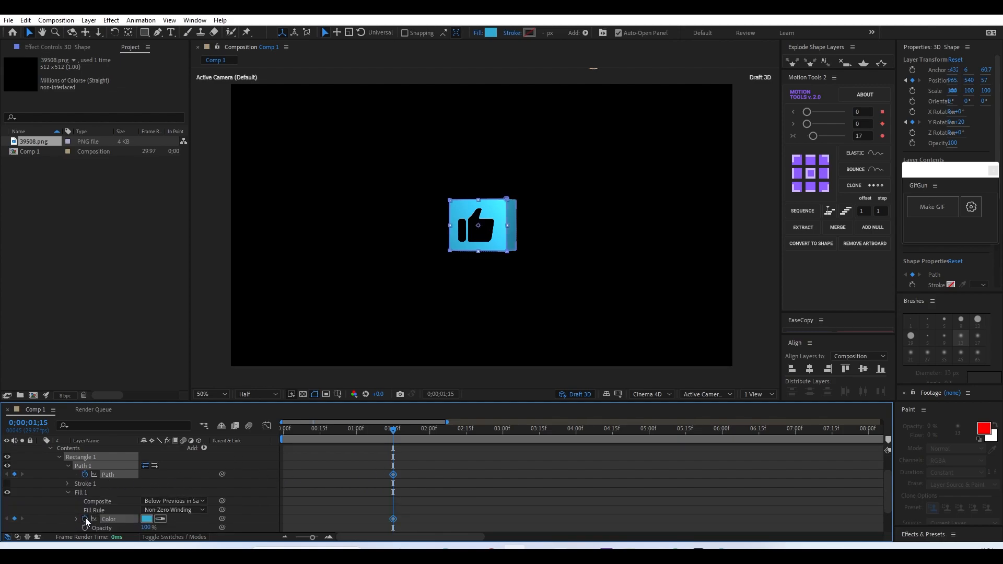
key("u")
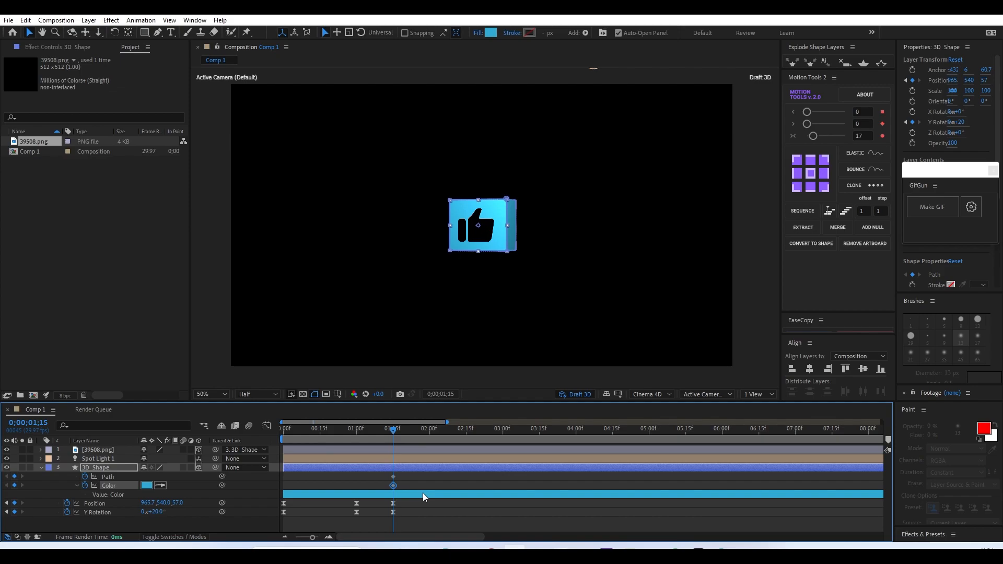
- At 0;00;02;15, move the rectangle path's two right-hand points outward to widen the box to about three times its width
key("shift+Page_Down")
key("shift+Page_Down")
key("shift+Page_Down")
left_click(508, 205)
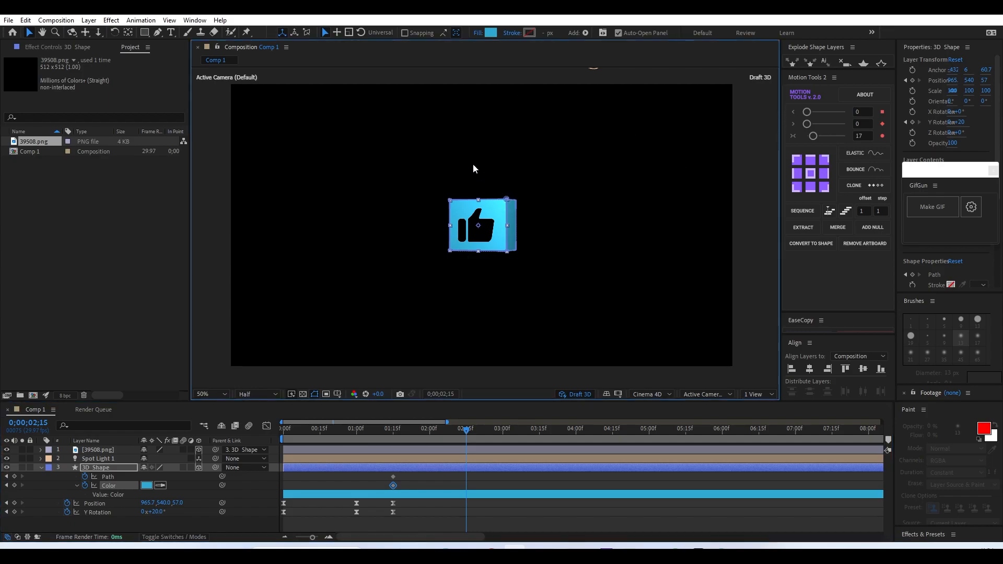
key("g")
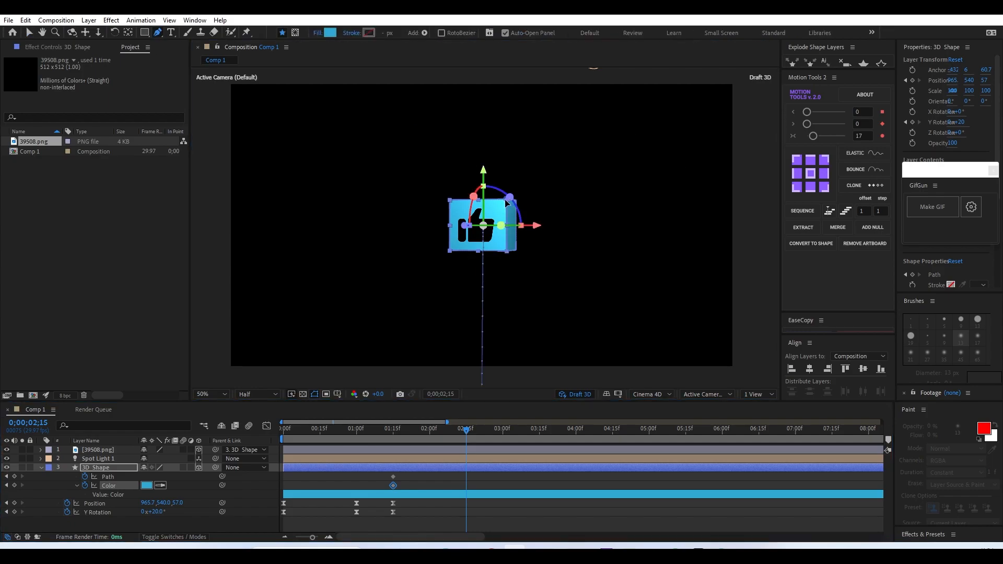
left_click(507, 200)
left_click_drag(499, 176, 624, 267)
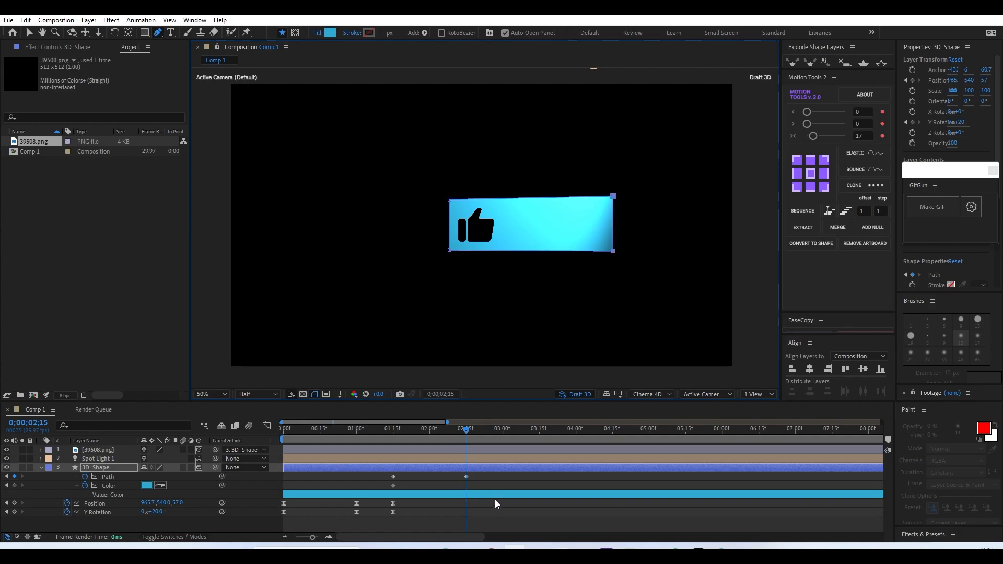
- Set the 3D Shape's fill color to red (D50000) at 0;00;02;15
left_click(147, 485)
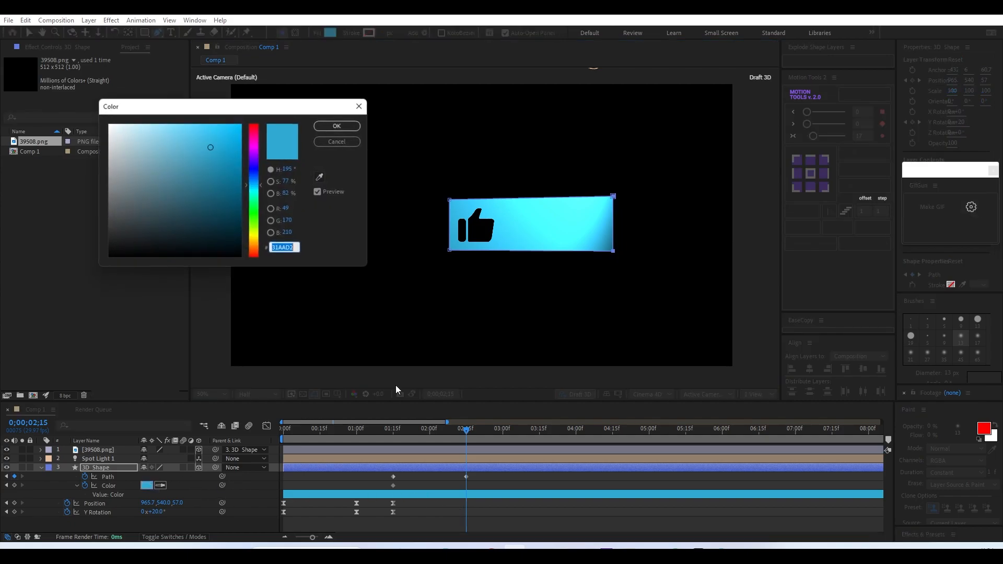
mouse_move(257, 184)
left_mouse_down()
mouse_move(255, 120)
mouse_move(233, 127)
mouse_move(241, 145)
left_mouse_up()
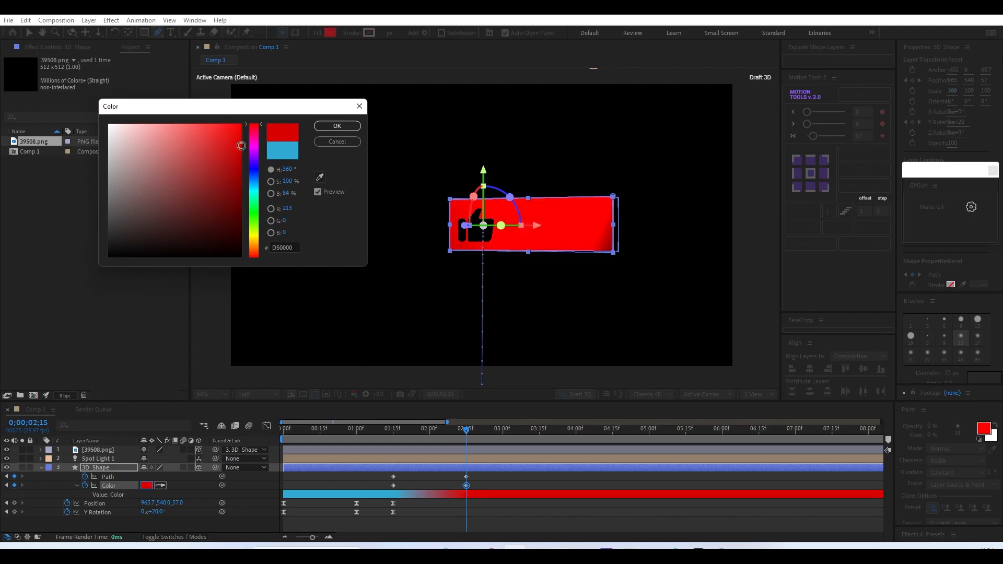
left_click(338, 126)
left_click(452, 522)
left_click(383, 500)
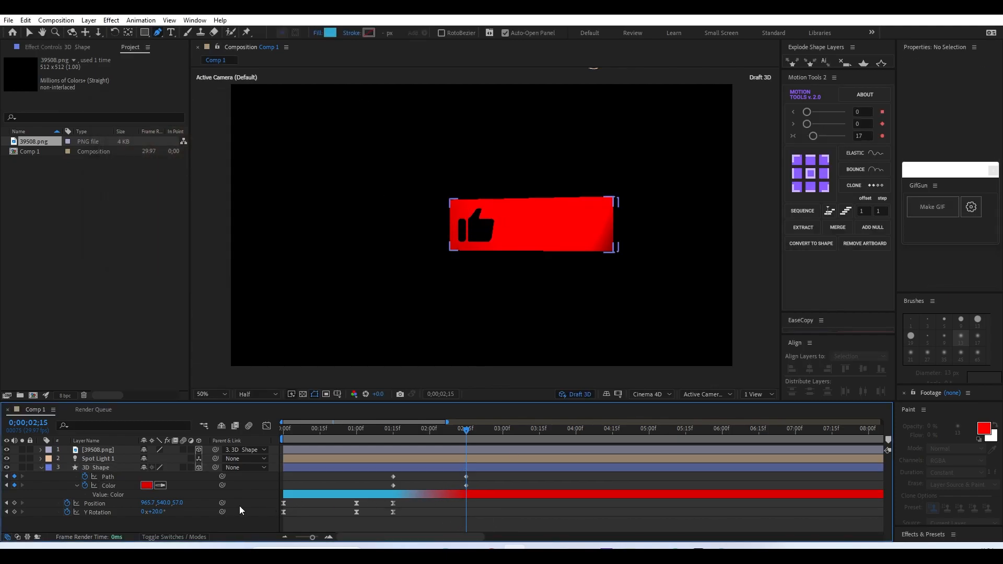
- At 0;00;02;15, set the 3D Shape's Y Rotation to 14° and its X position to 728.7
left_click(157, 512)
type("35")
key("Return")
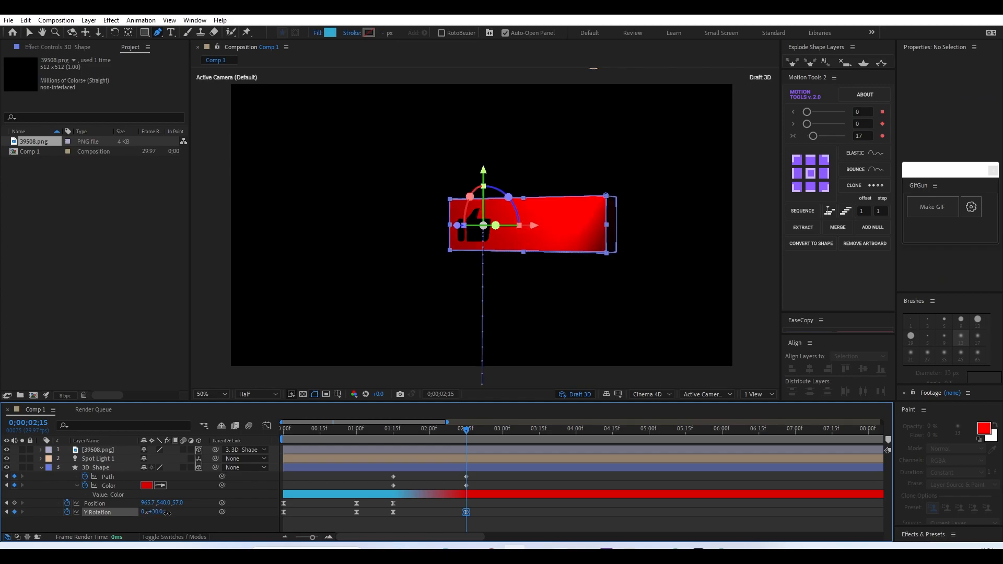
left_click_drag(170, 513, 33, 510)
left_click_drag(164, 513, 143, 503)
left_click(514, 519)
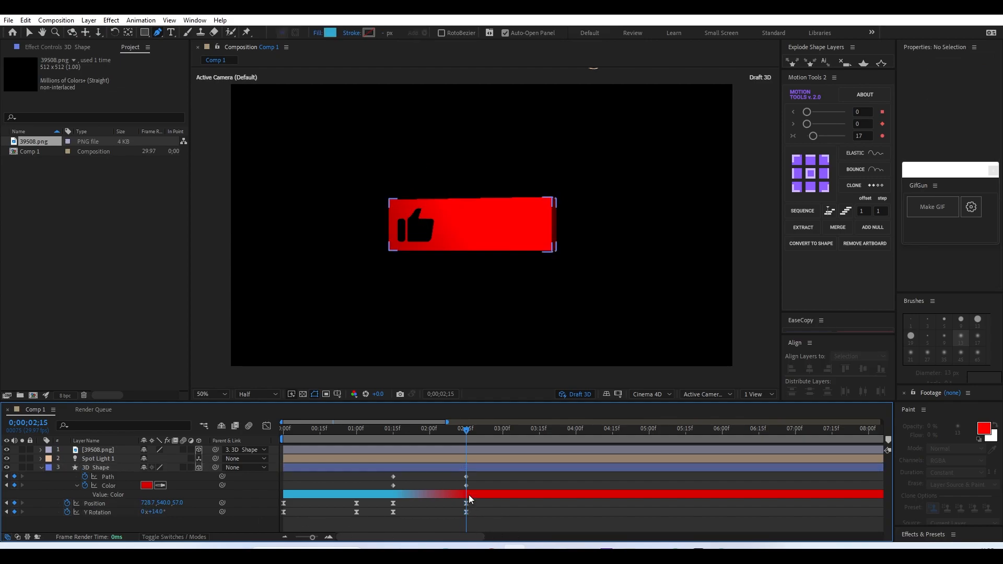
- Play back the animation to check how the box widens, changes color and shifts
left_click_drag(381, 477, 497, 532)
left_click(525, 517)
key("space")
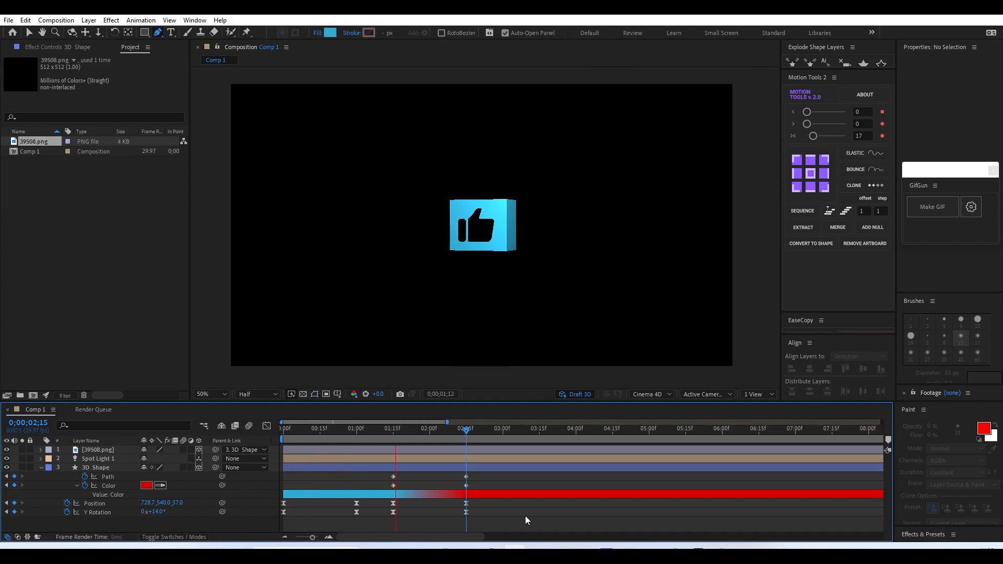
key("space")
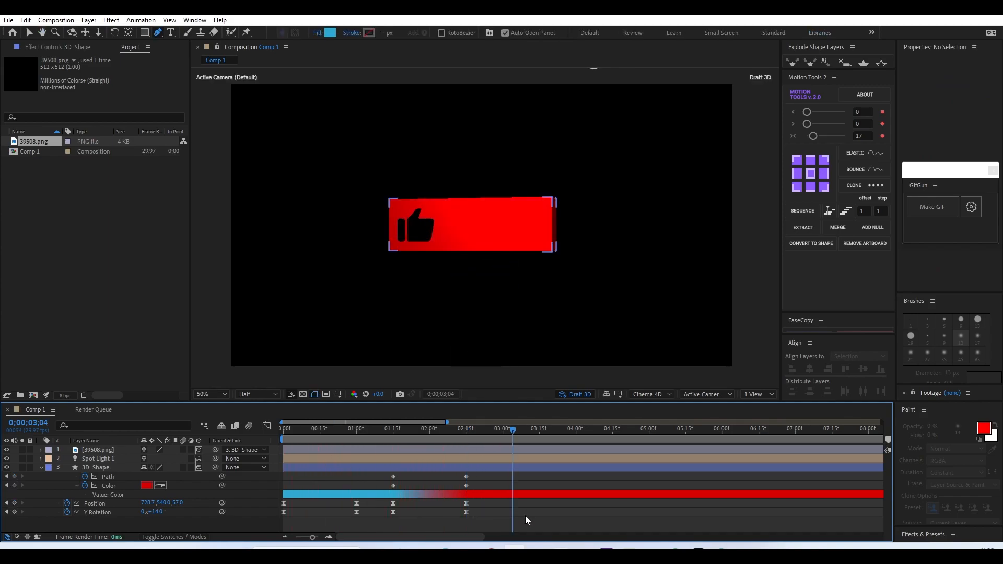
- Easy-ease all of the 3D Shape's keyframes and steepen their speed curves in the Graph Editor by lengthening the influence handles
left_click_drag(386, 476, 263, 455)
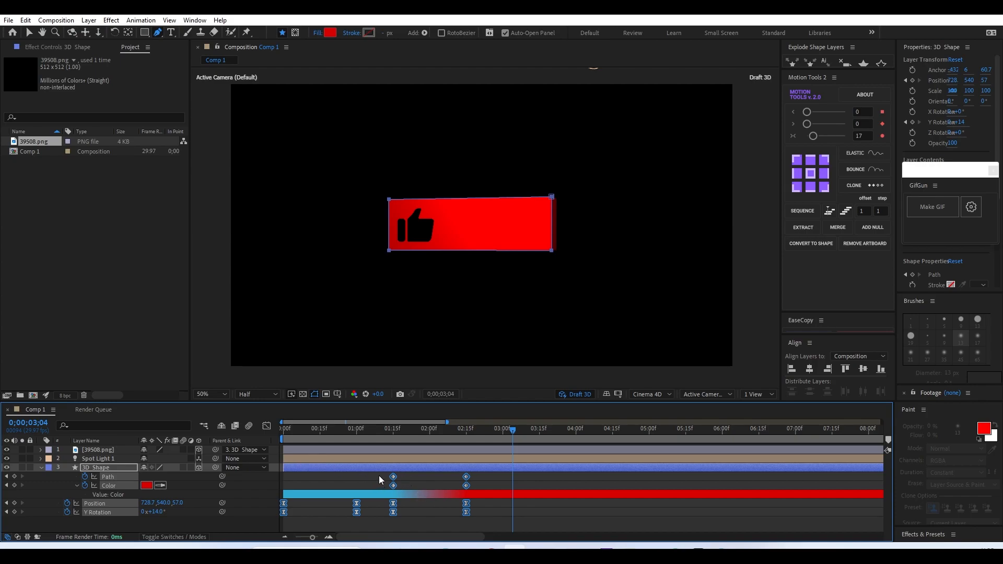
left_click_drag(378, 475, 247, 467)
left_click(266, 425)
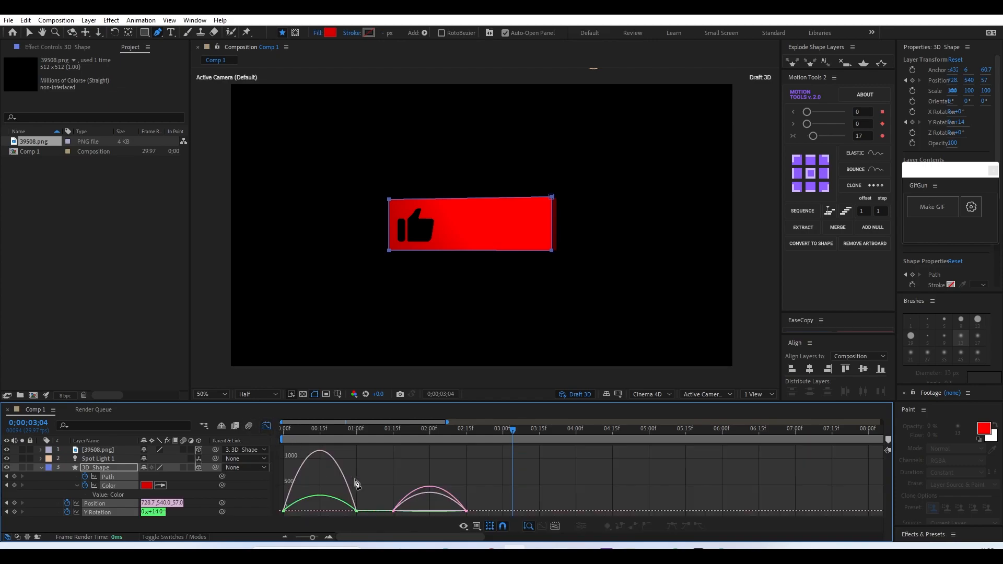
left_click_drag(204, 527, 202, 528)
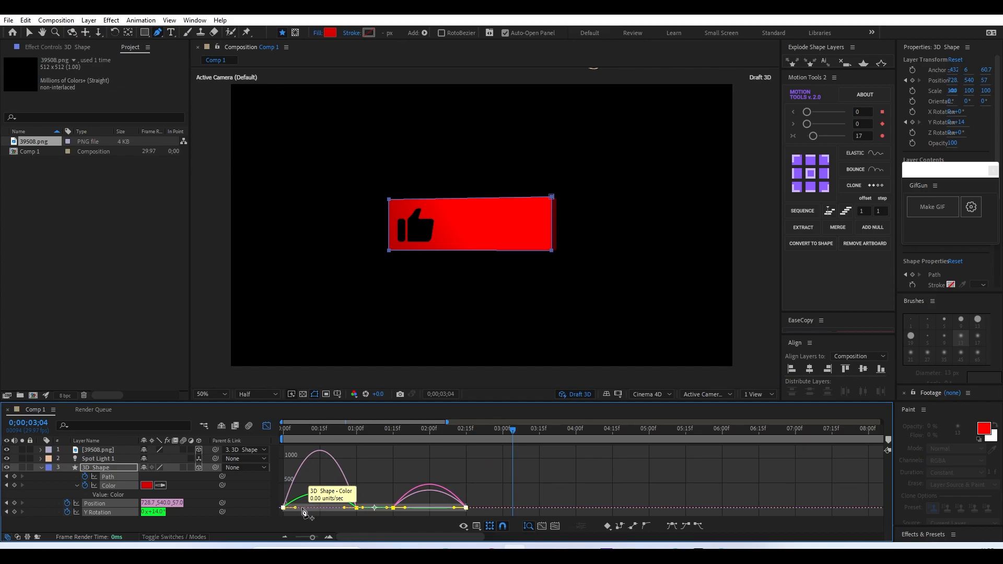
left_click_drag(296, 508, 334, 507)
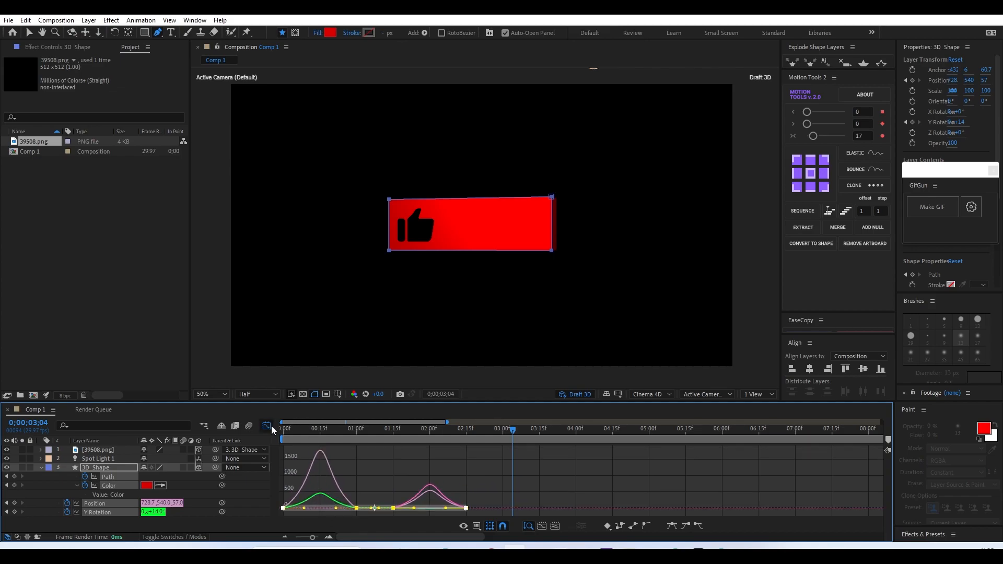
left_click(267, 426)
left_click(27, 32)
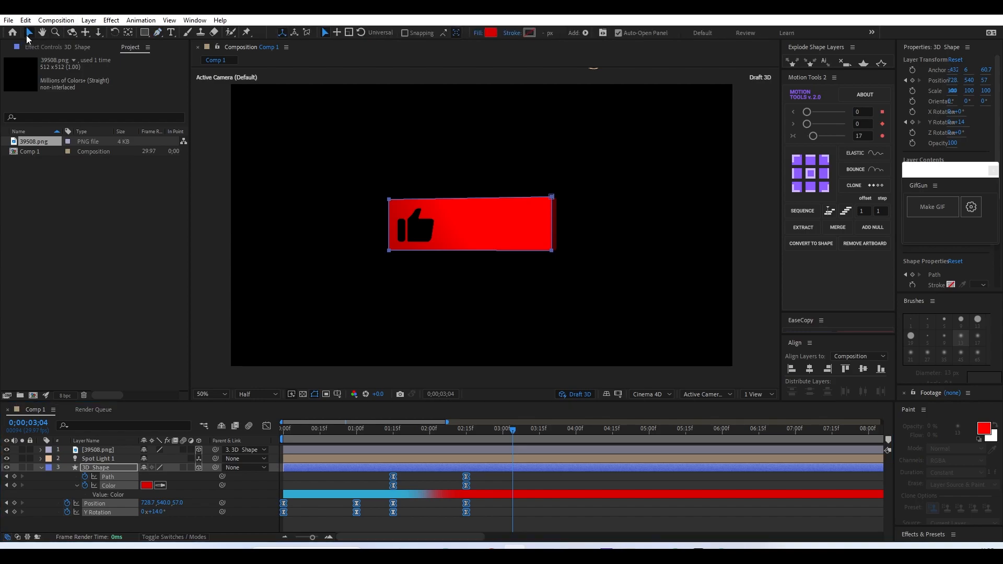
- Play back the animation to check the eased box motion and color change
left_click(558, 482)
key("space")
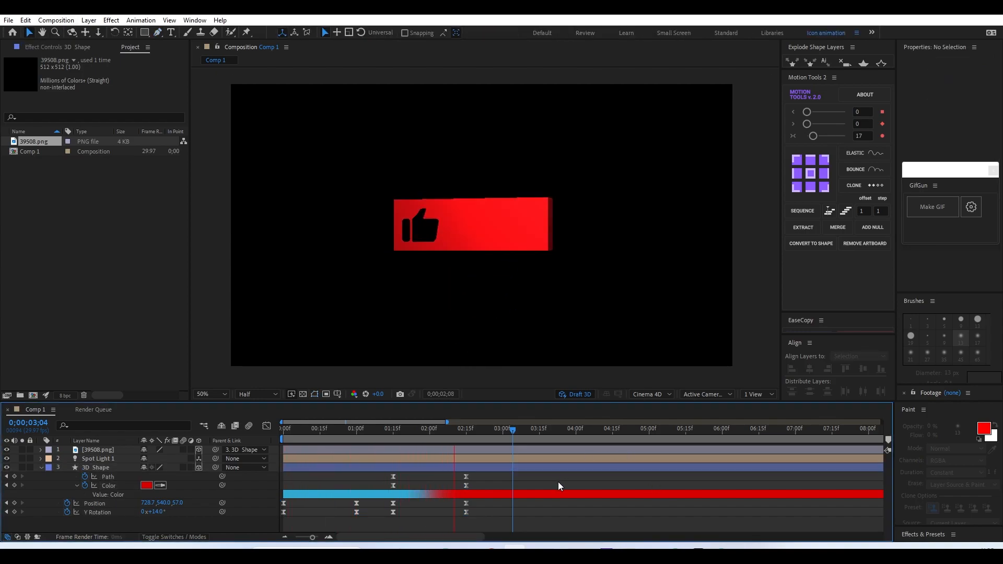
key("space")
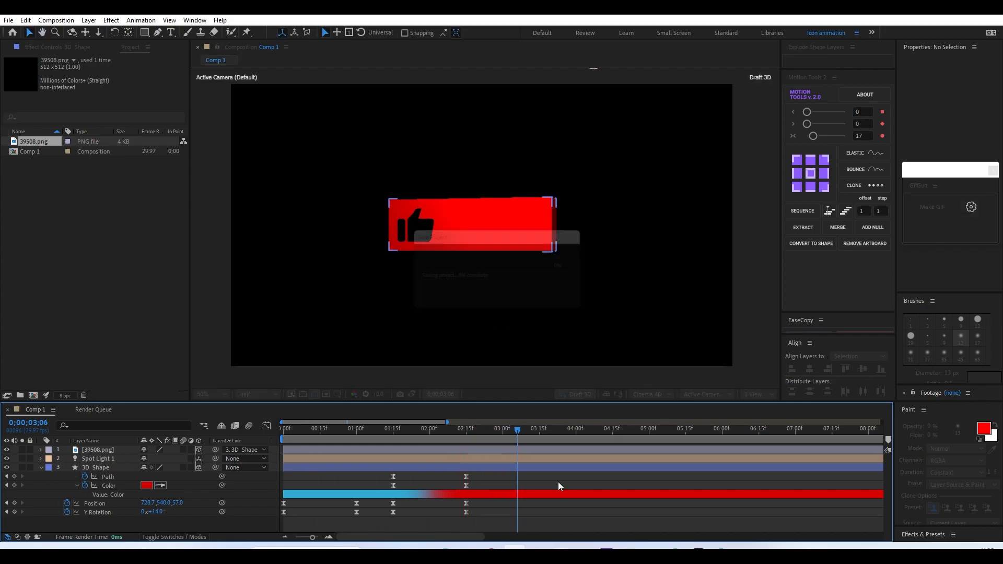
left_click(358, 458)
left_click(503, 481)
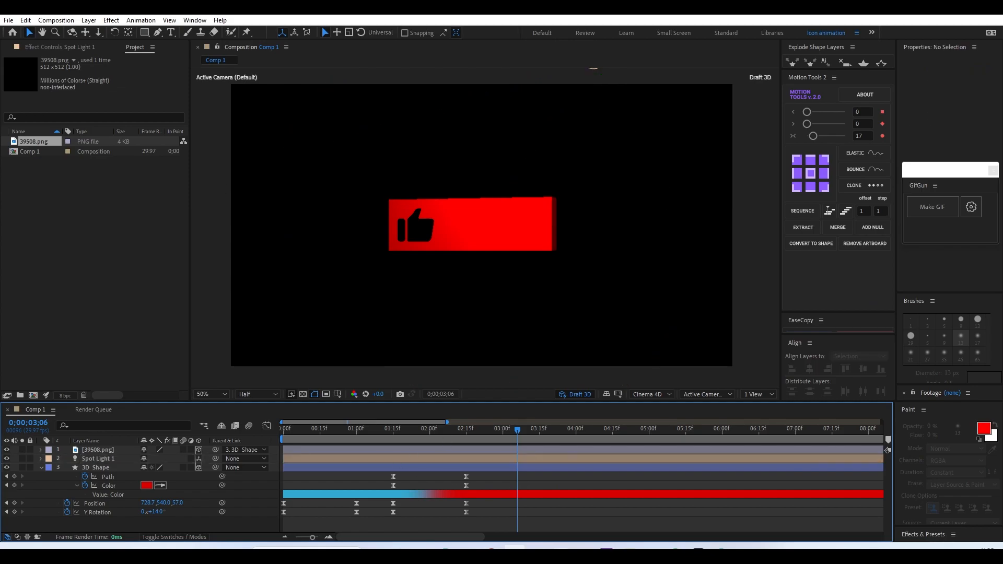
- Create a text layer reading SUBSCRIBE beside the box
left_click(171, 32)
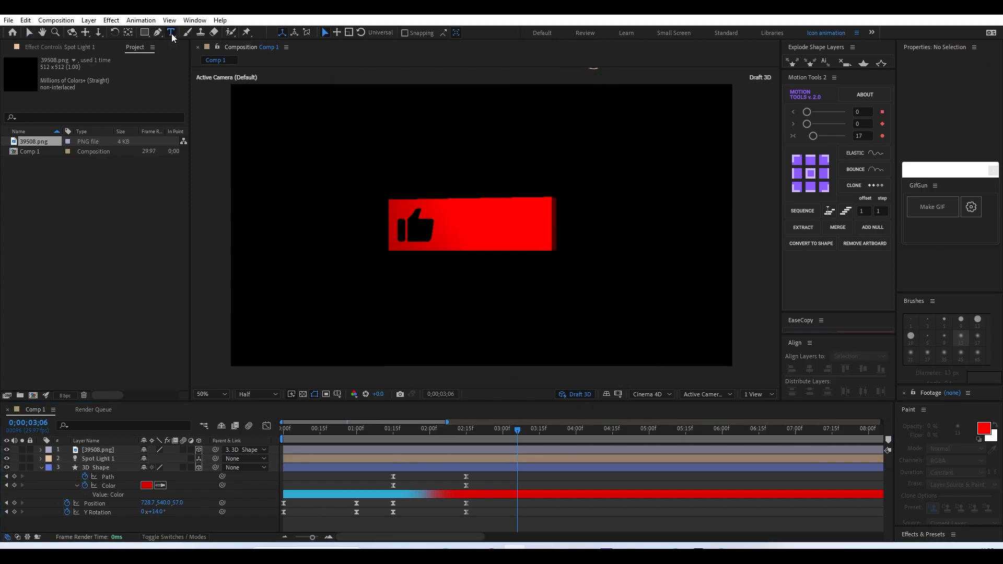
left_click(330, 231)
type("SU")
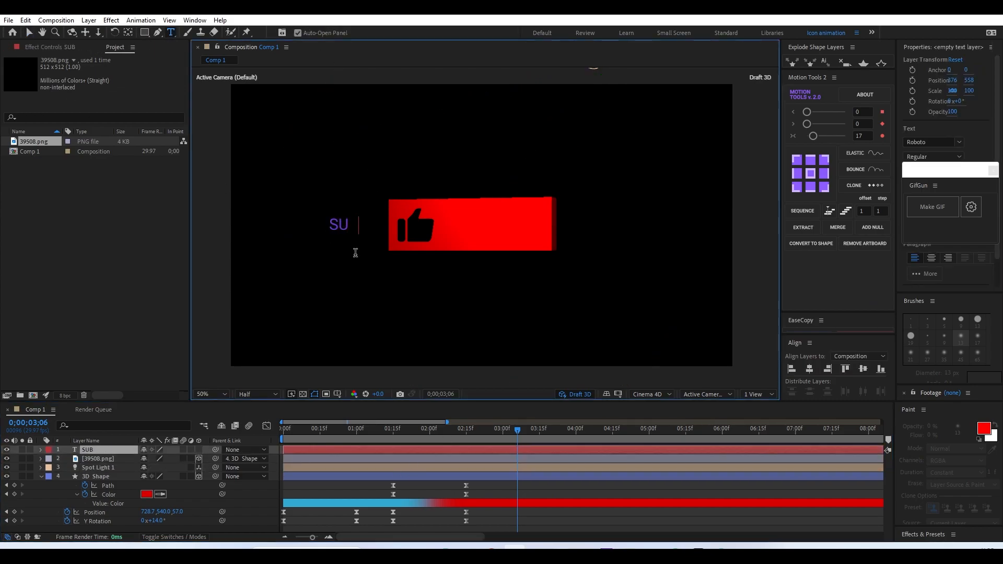
type("BSCRIBE")
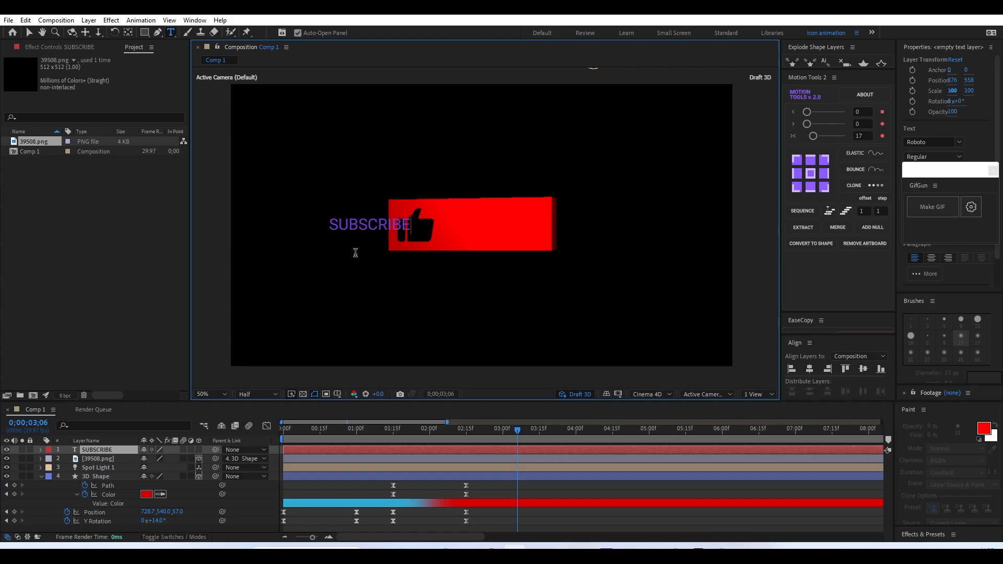
- Center the SUBSCRIBE layer's anchor point within its text and position the text over the red box at about 957, 533
left_click(29, 32)
key("period")
left_click_drag(249, 218, 469, 208)
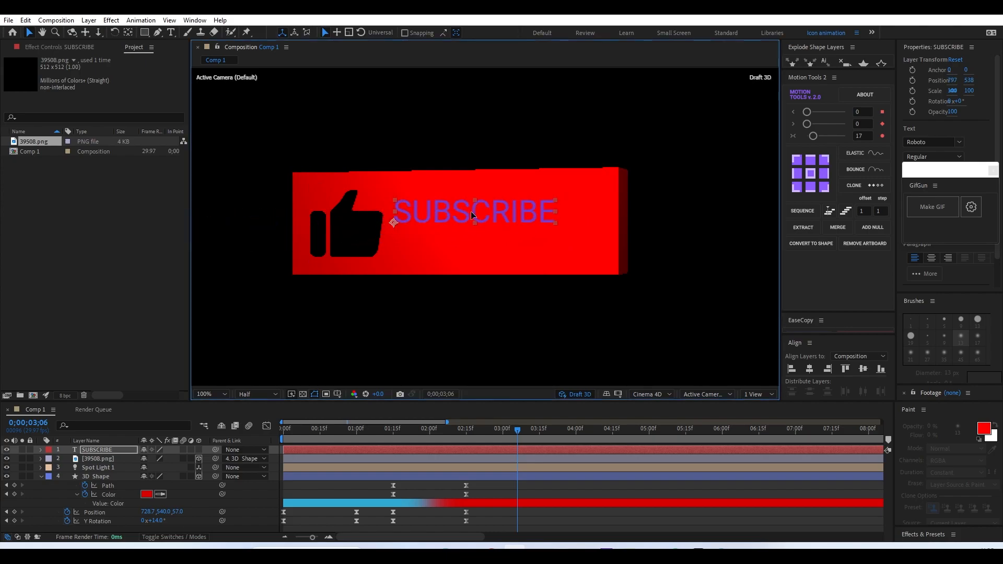
left_click(128, 32)
key("ctrl+Home")
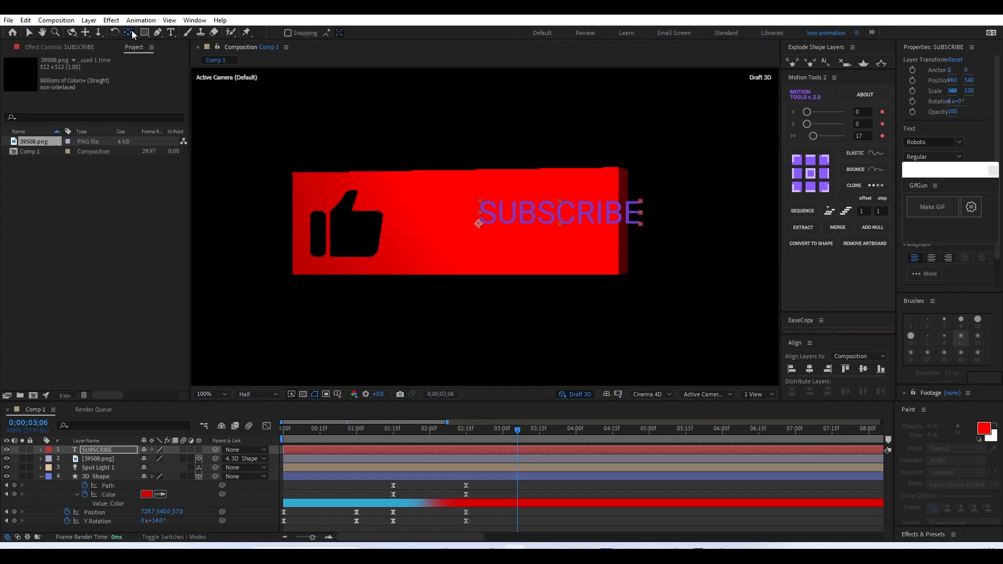
key("ctrl+alt+Home")
left_click(31, 34)
left_click_drag(512, 210, 431, 218)
- Add a 100% Opacity keyframe to the thumbs-up image layer at 0;00;01;15
left_click_drag(390, 438, 445, 443)
key("j")
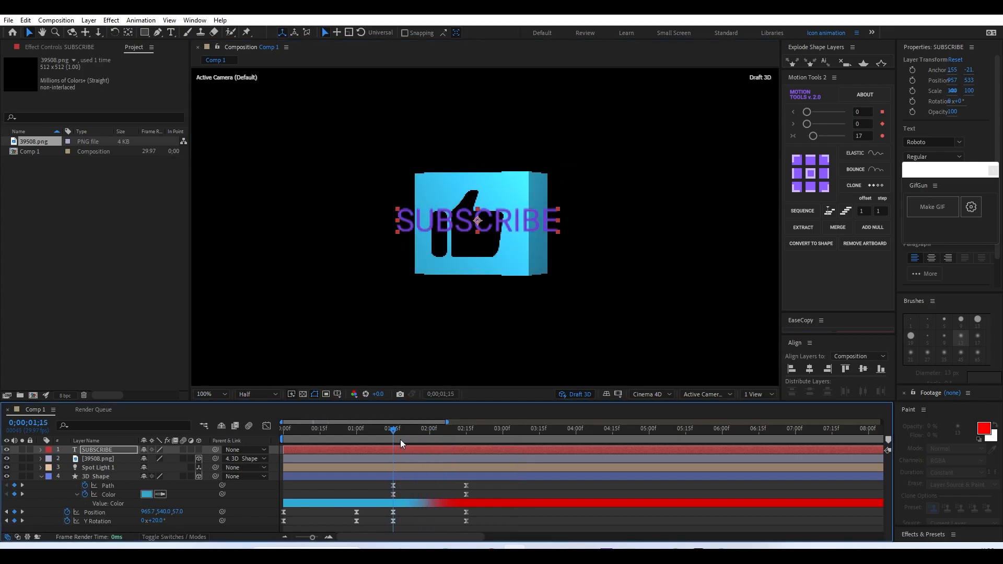
left_click(409, 457)
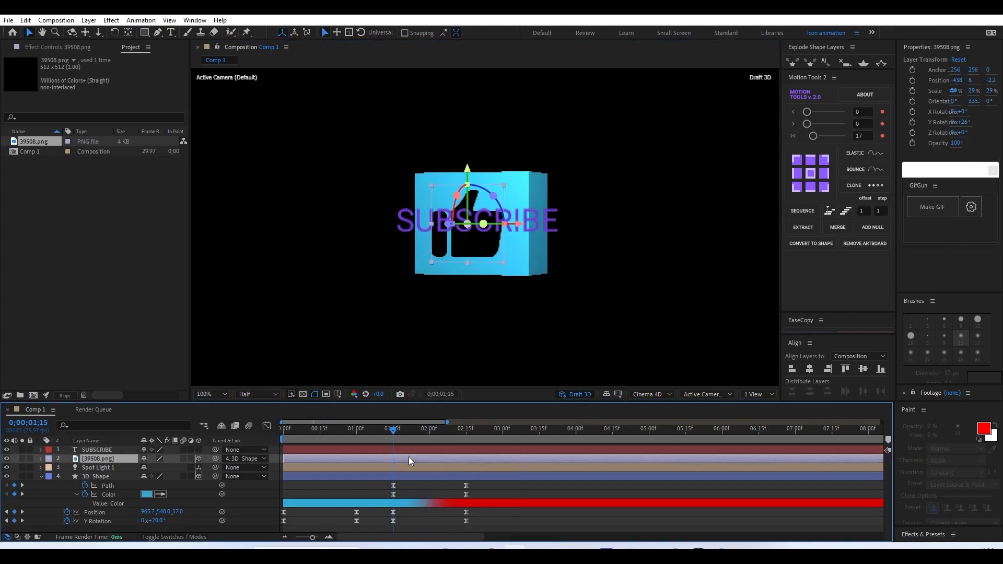
key("t")
left_click(68, 467)
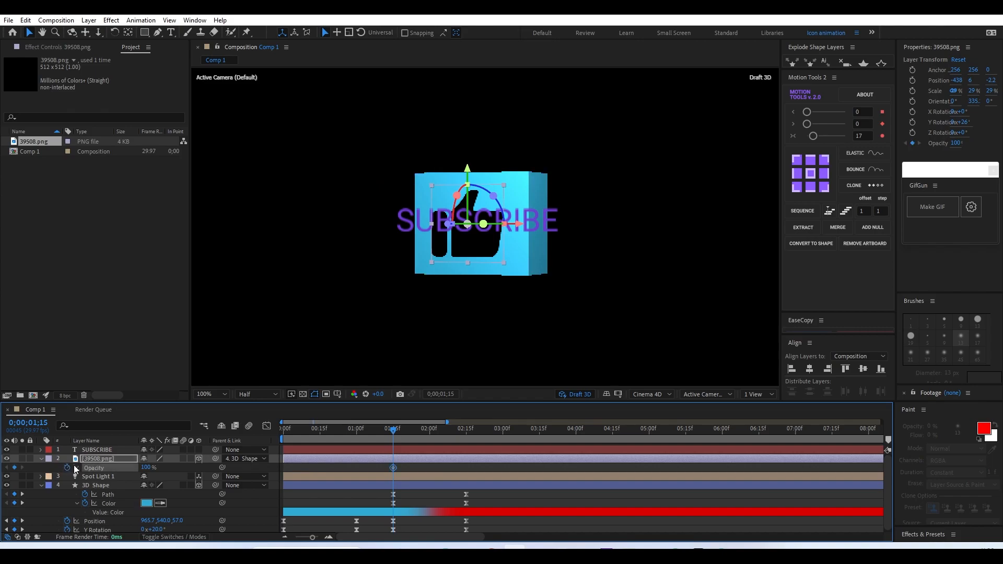
- Trim the end of the thumbs-up image layer to 0;00;01;25 and add a 0% Opacity keyframe there
key("space")
key("alt+bracketright")
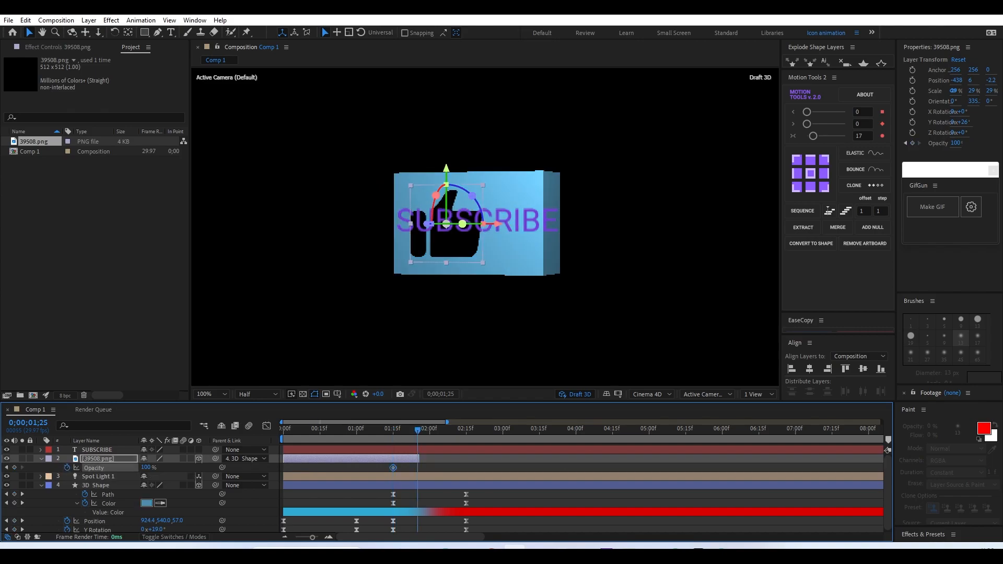
left_click(147, 468)
type("0")
key("Return")
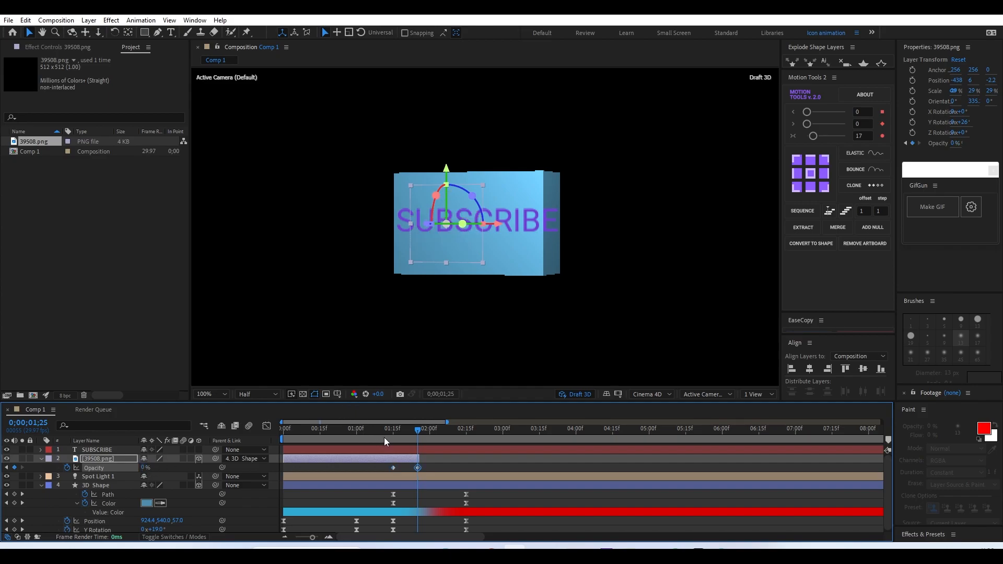
- Play back the animation to check the thumbs-up icon's fade-out
key("space")
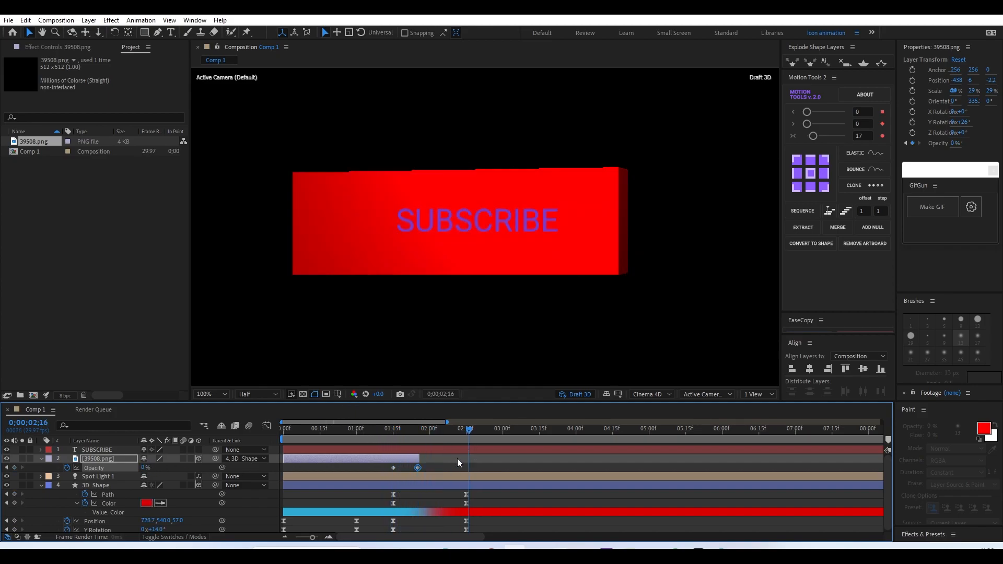
key("space")
key("space")
key("space")
- Trim the start of the SUBSCRIBE text layer to 0;00;02;04
mouse_move(456, 504)
left_mouse_down()
mouse_move(415, 496)
mouse_move(440, 500)
left_mouse_up()
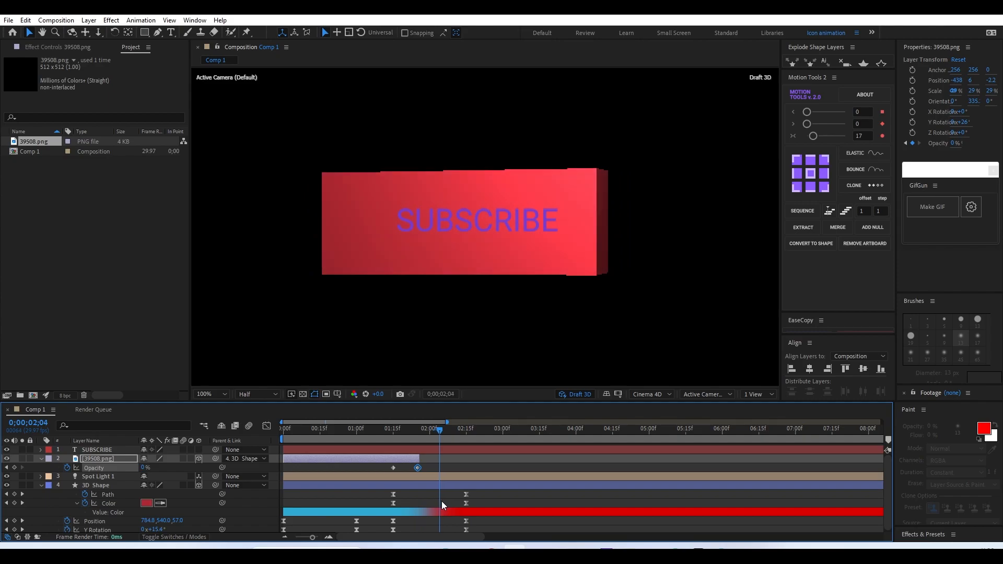
left_click(438, 450)
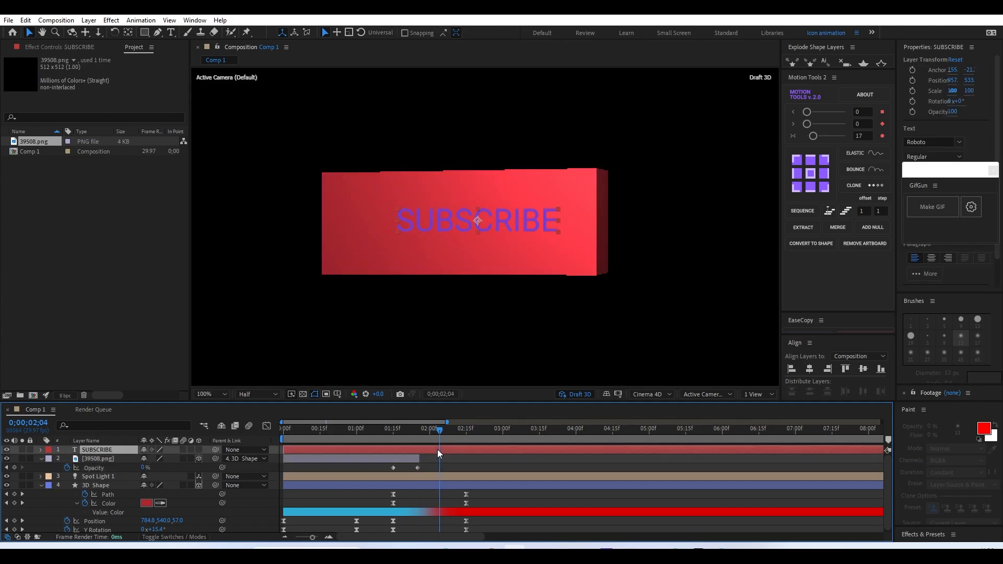
key("alt+bracketleft")
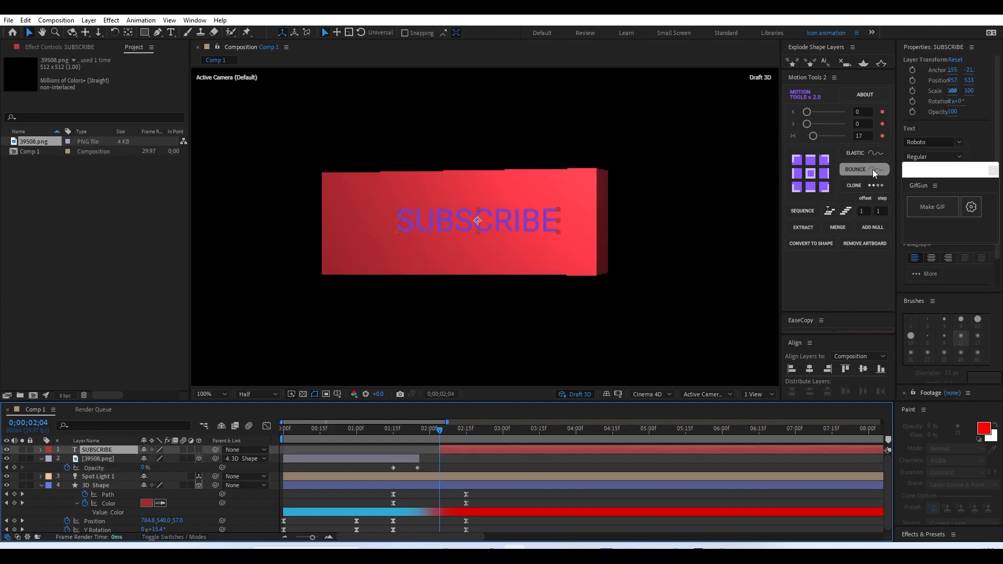
- Move the floating GifGun window off the text properties and set the SUBSCRIBE text's fill to white, FFFFFF
left_click_drag(965, 174, 972, 471)
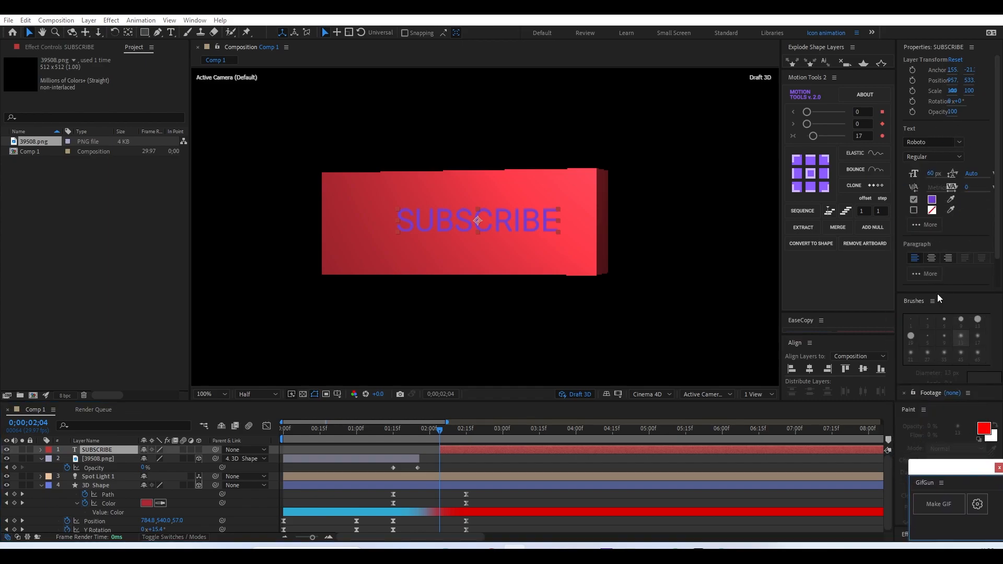
left_click(932, 199)
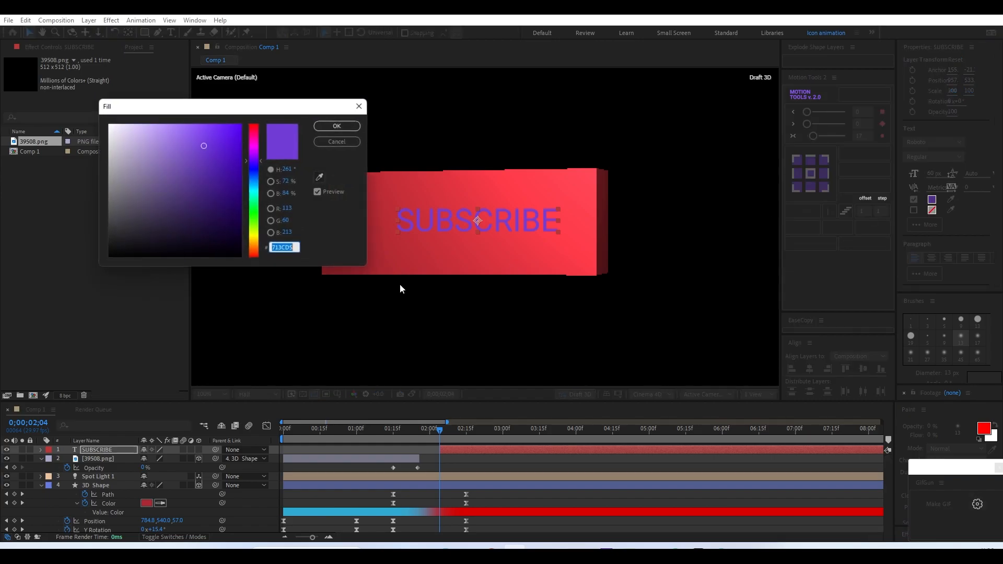
left_click_drag(133, 209, 109, 124)
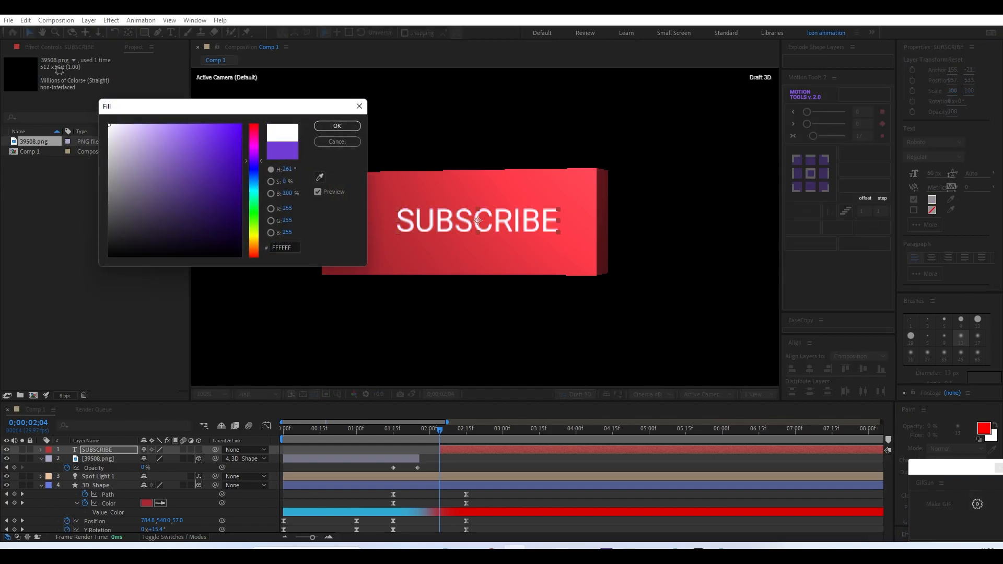
left_click(337, 126)
- Enlarge the SUBSCRIBE text to 110 px and position it over the fully widened red box at about 785, 550
left_click_drag(938, 175, 971, 175)
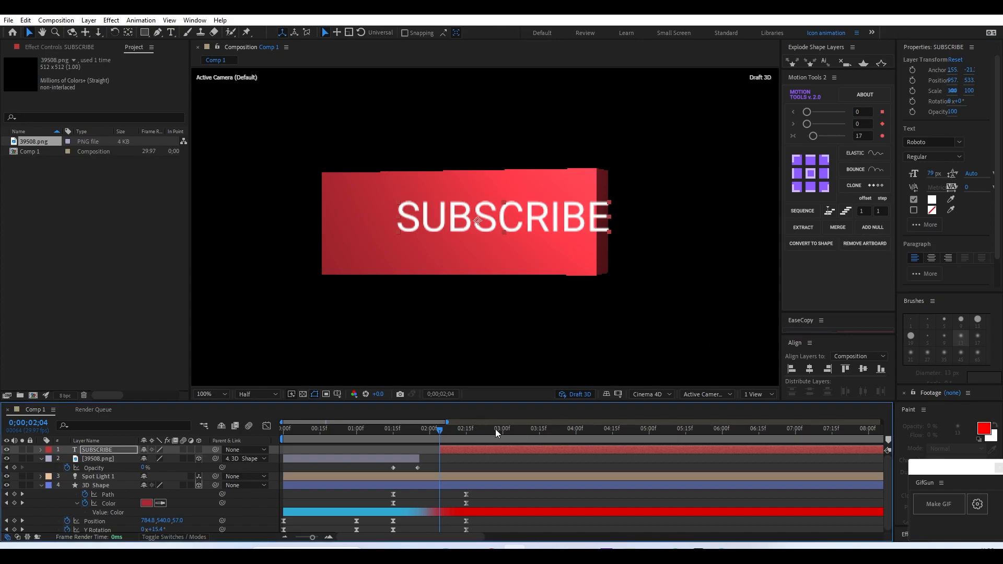
left_click_drag(446, 429, 485, 429)
left_click_drag(491, 222, 433, 230)
mouse_move(928, 178)
left_mouse_down()
mouse_move(956, 178)
mouse_move(947, 177)
left_mouse_up()
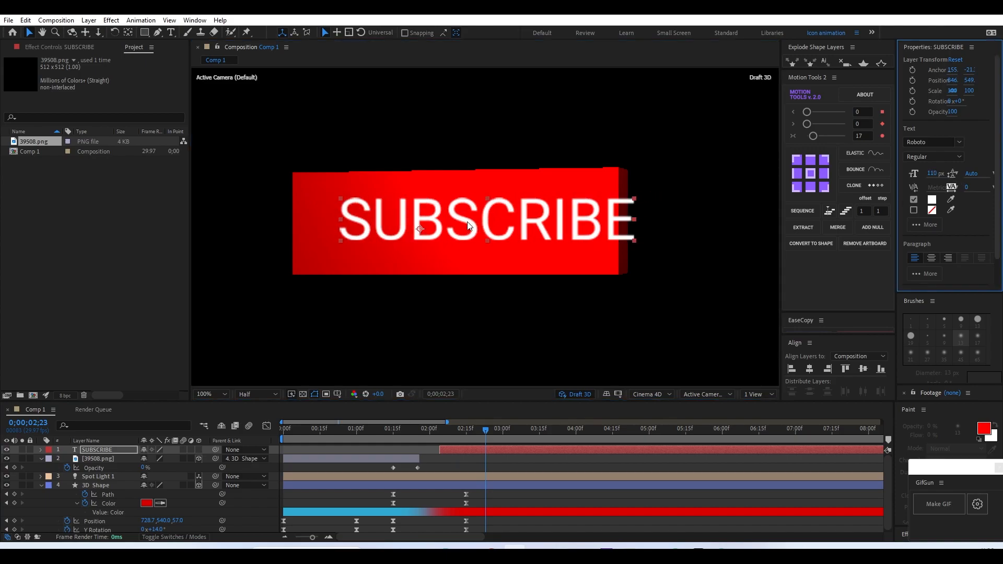
left_click_drag(468, 226, 437, 226)
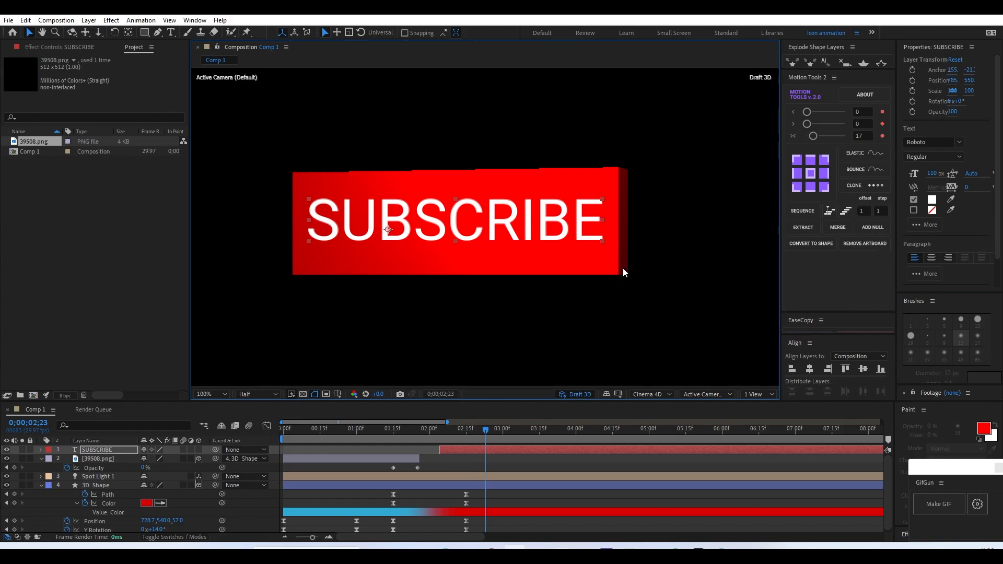
- Make the SUBSCRIBE layer 3D and, in the Top view, move it toward the box's front to a Z position of about -55
left_click(199, 450)
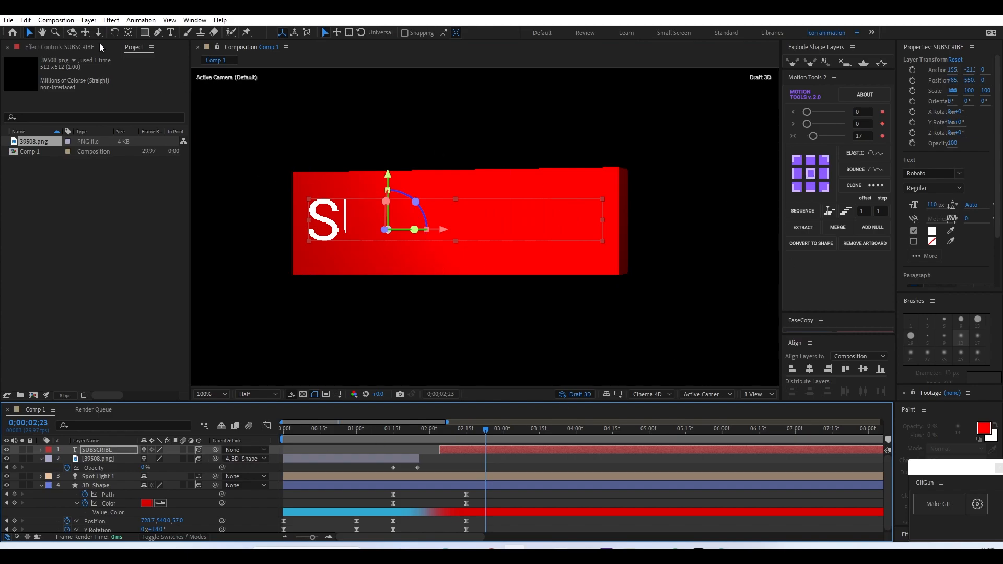
left_click(705, 394)
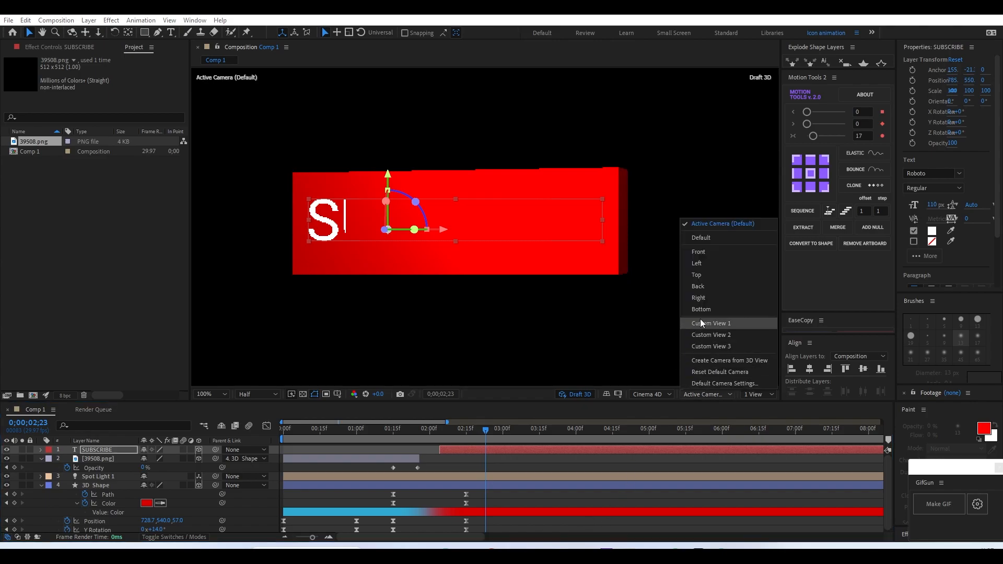
left_click(707, 272)
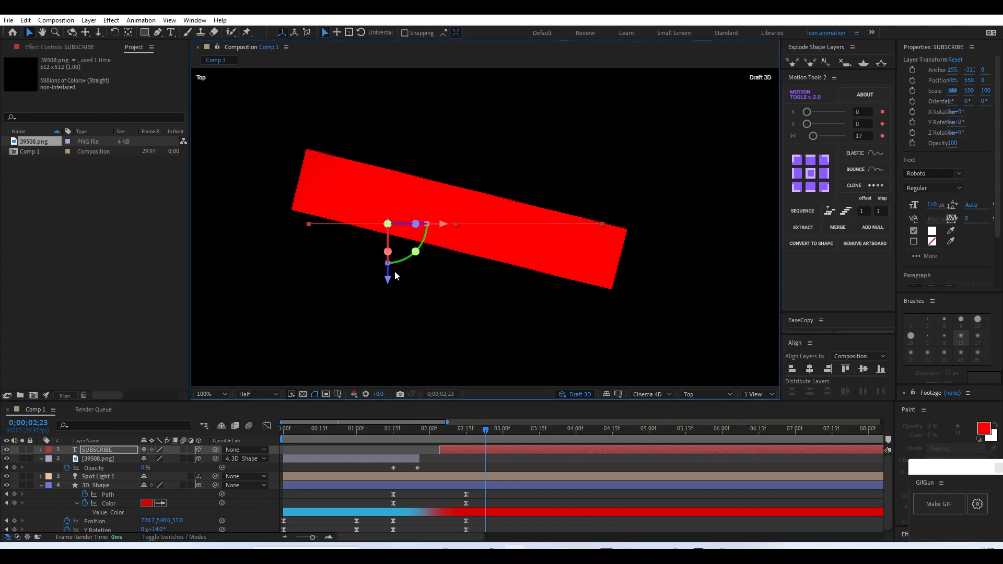
left_click_drag(388, 281, 387, 308)
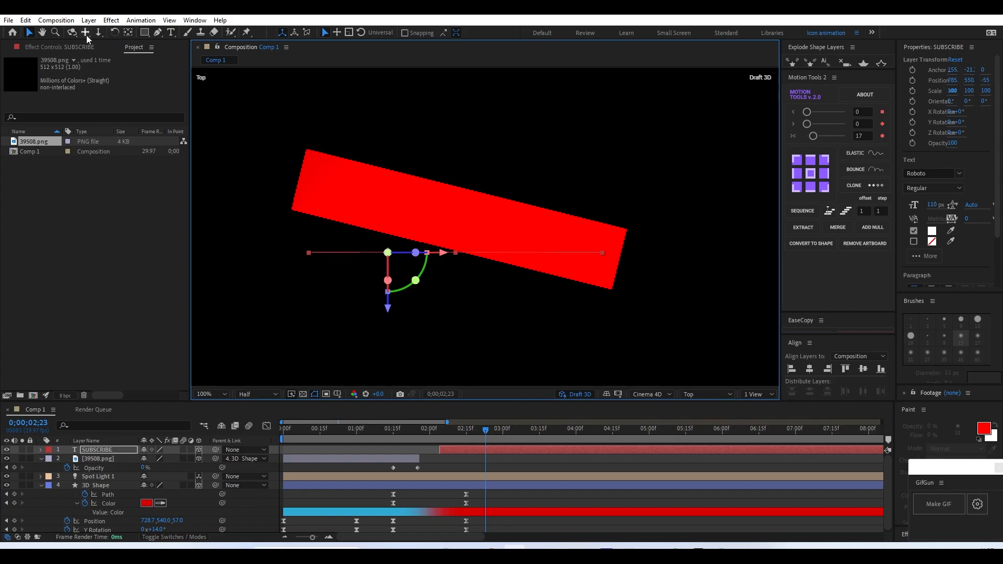
- Move the SUBSCRIBE layer's anchor point along X to the middle of the text, at about 287
left_click(129, 34)
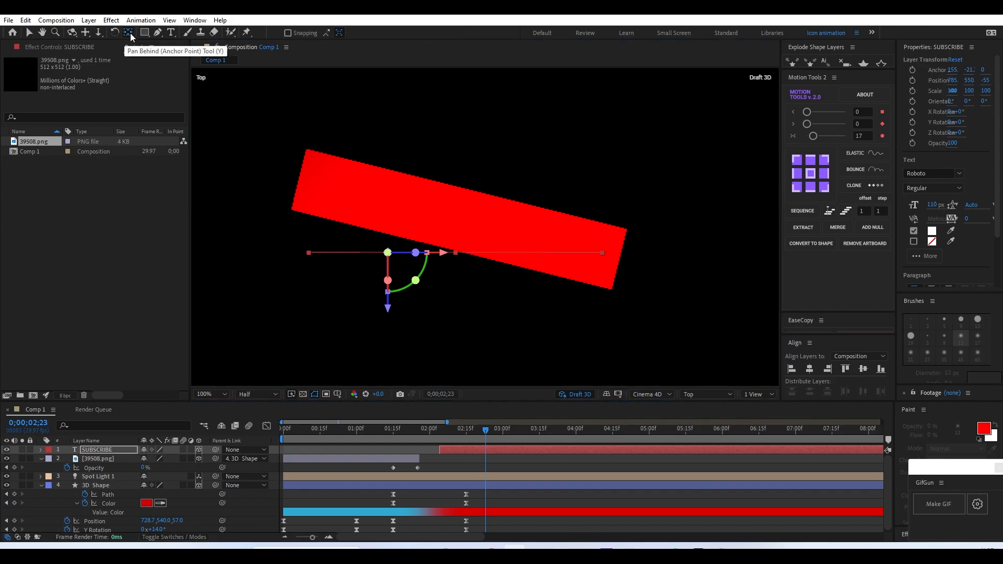
left_click(440, 253)
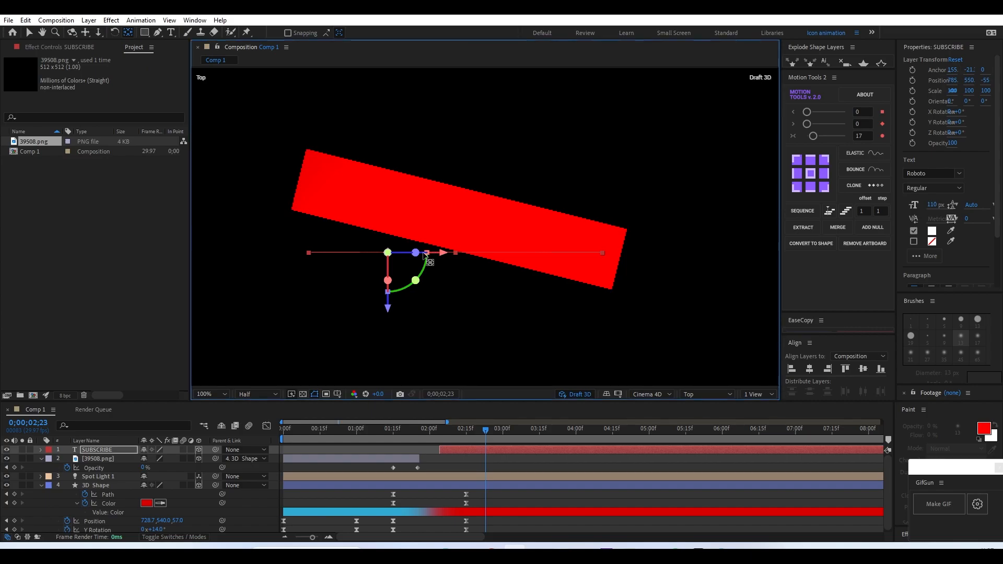
left_click_drag(446, 253, 514, 266)
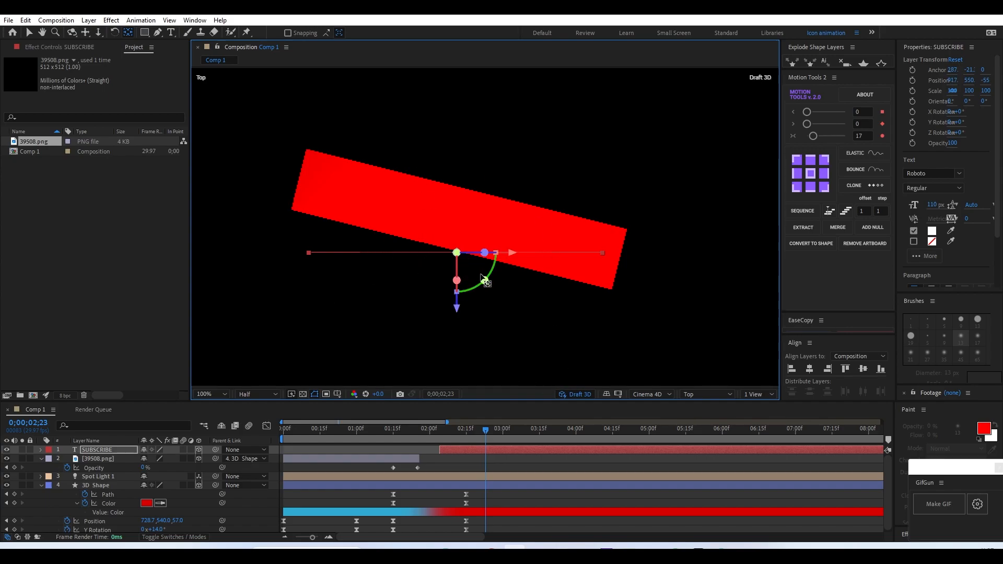
left_click(29, 32)
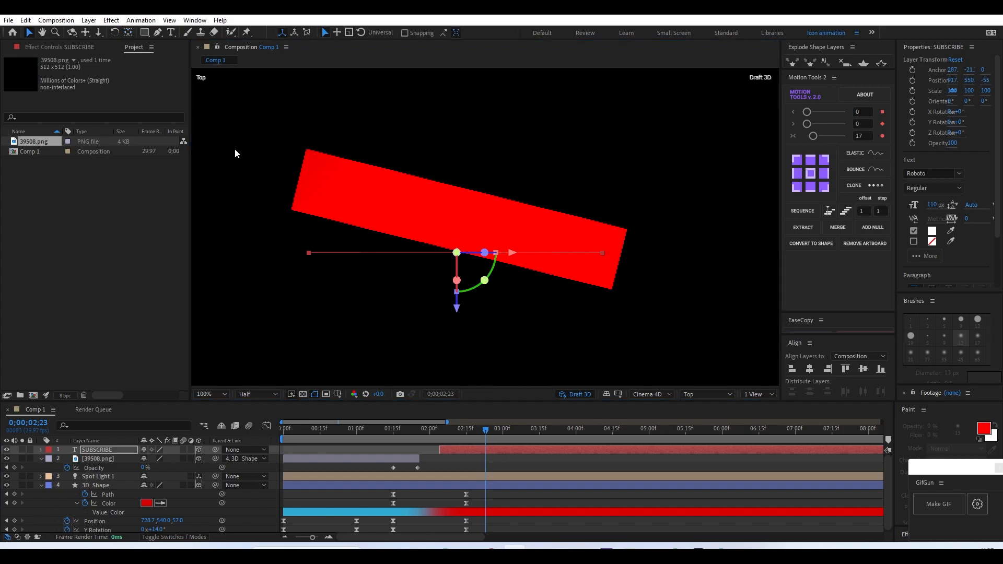
- Rotate the SUBSCRIBE text 13.7° about Y, place it just in front of the box face, and return to the Active Camera view
left_click_drag(494, 268, 486, 273)
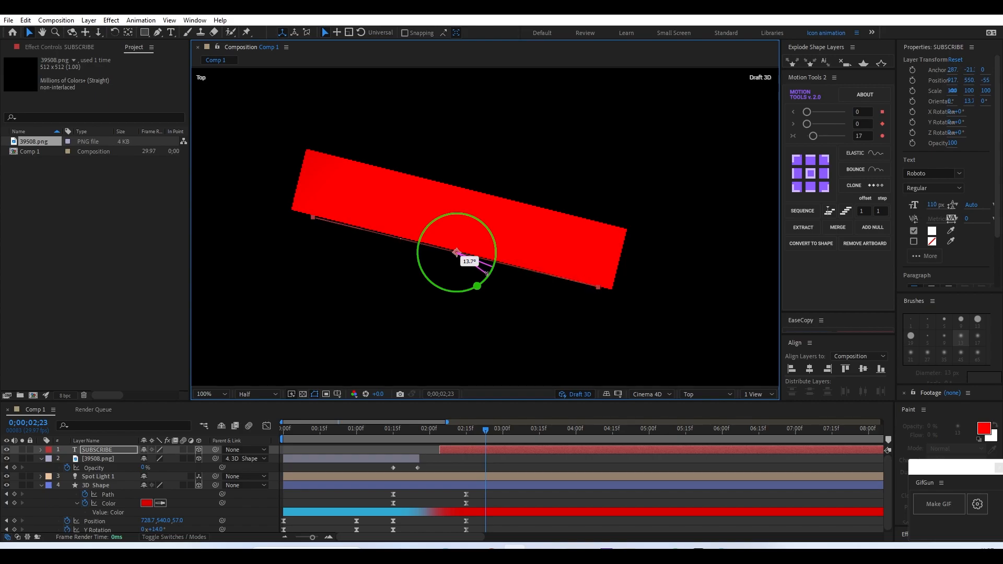
left_click_drag(448, 306, 436, 309)
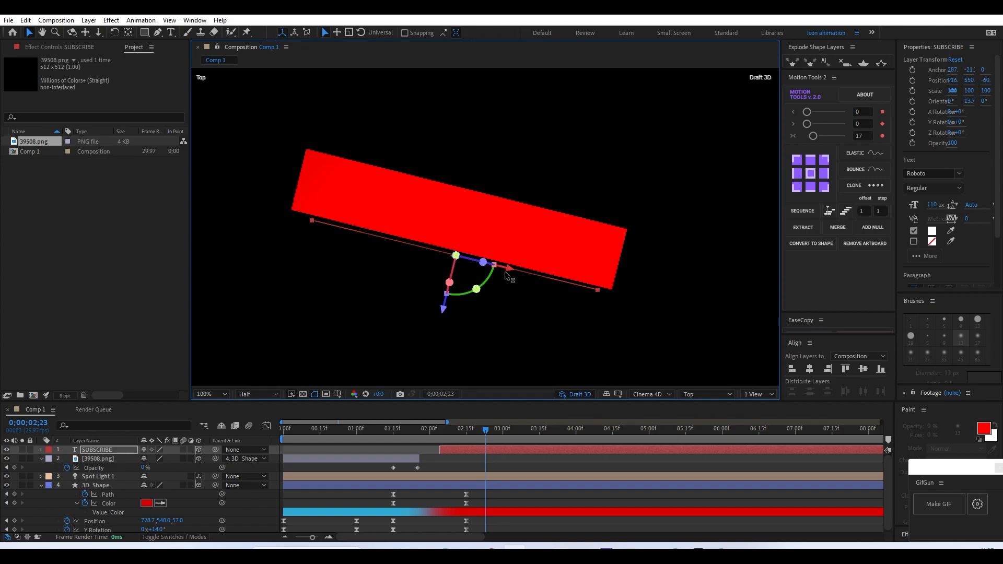
left_click_drag(509, 269, 502, 265)
left_click(681, 396)
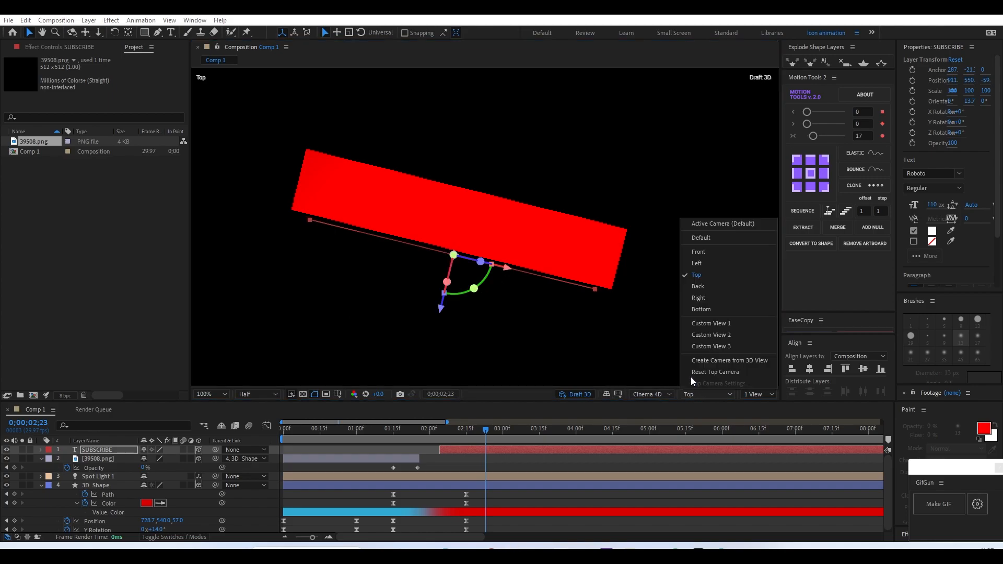
left_click(704, 225)
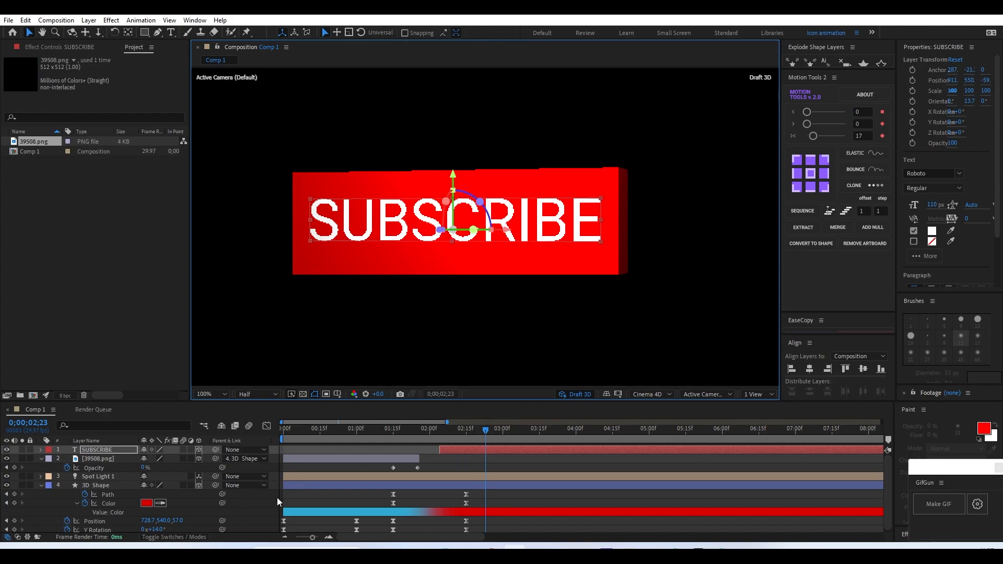
- Trim the start of the SUBSCRIBE layer to 0;00;02;08 and collapse the properties of the other layers
left_click_drag(410, 426, 450, 432)
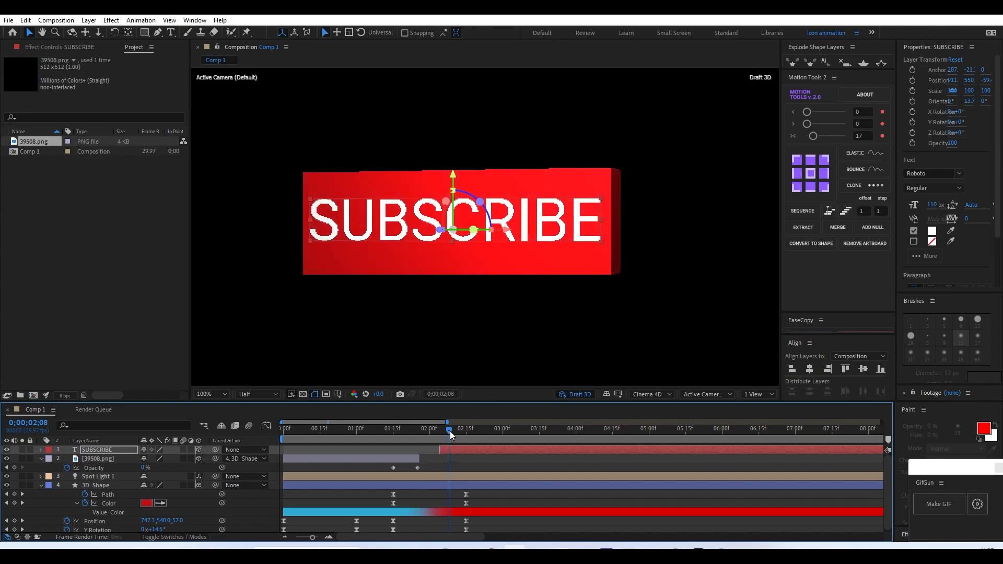
key("alt+[")
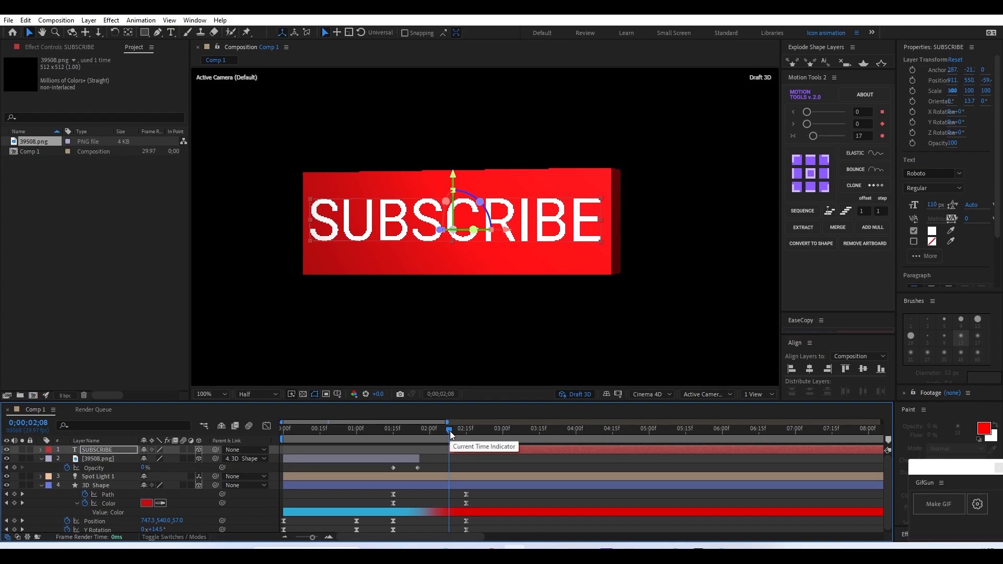
left_click(41, 462)
left_click(42, 475)
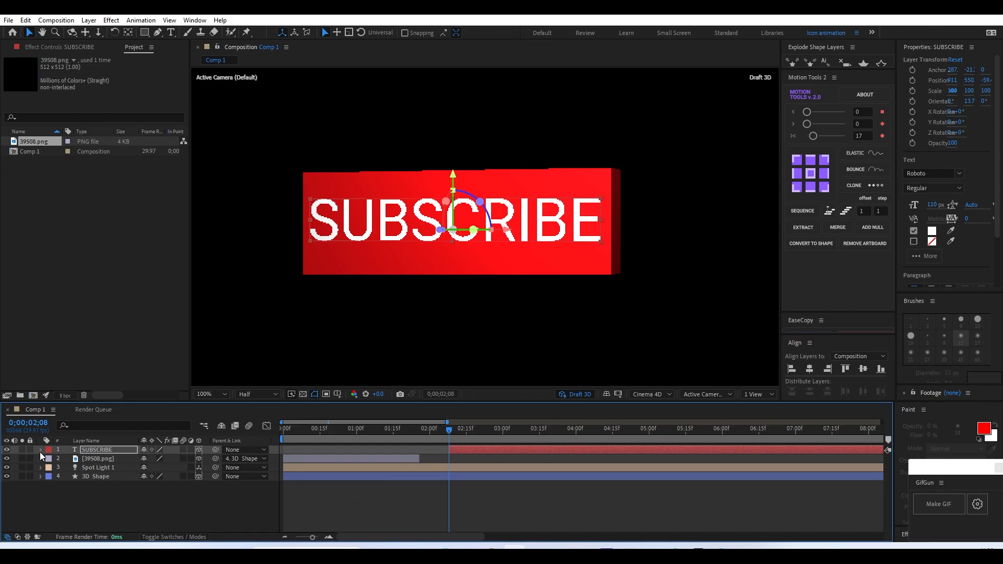
- Add a Scale text animator to the SUBSCRIBE layer and set its scale to 0%
left_click(40, 450)
left_click(204, 458)
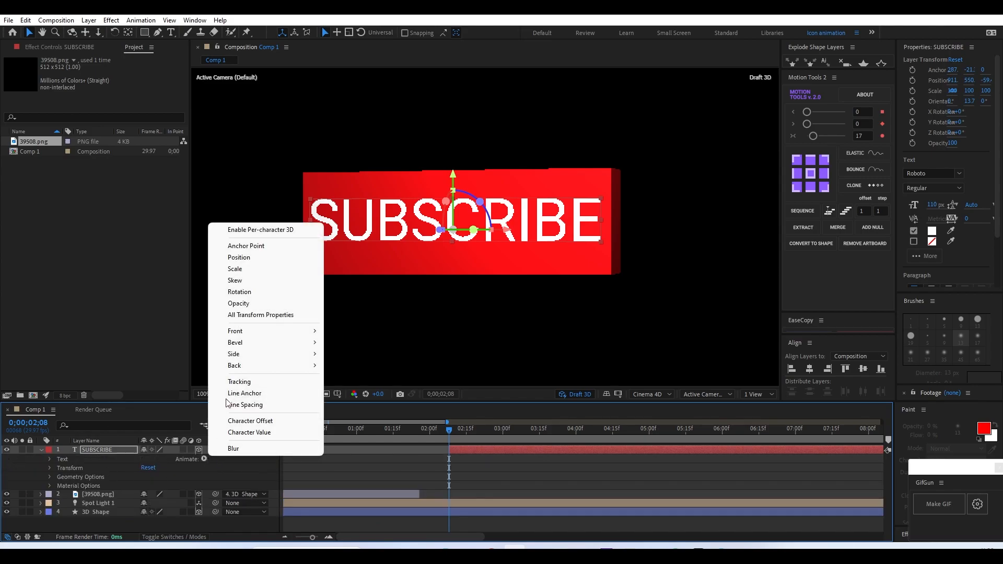
left_click(239, 269)
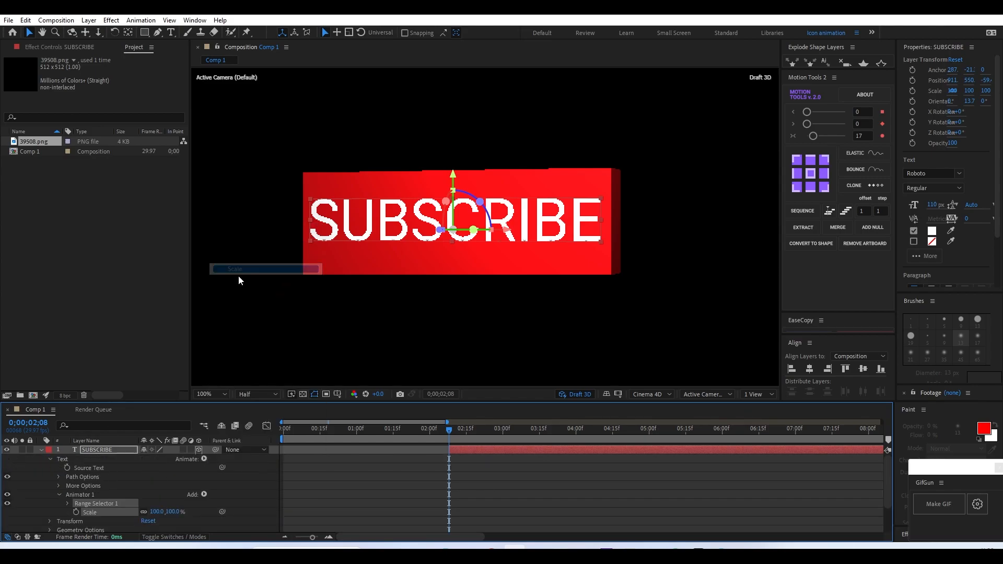
left_click(156, 512)
type("0")
key("Return")
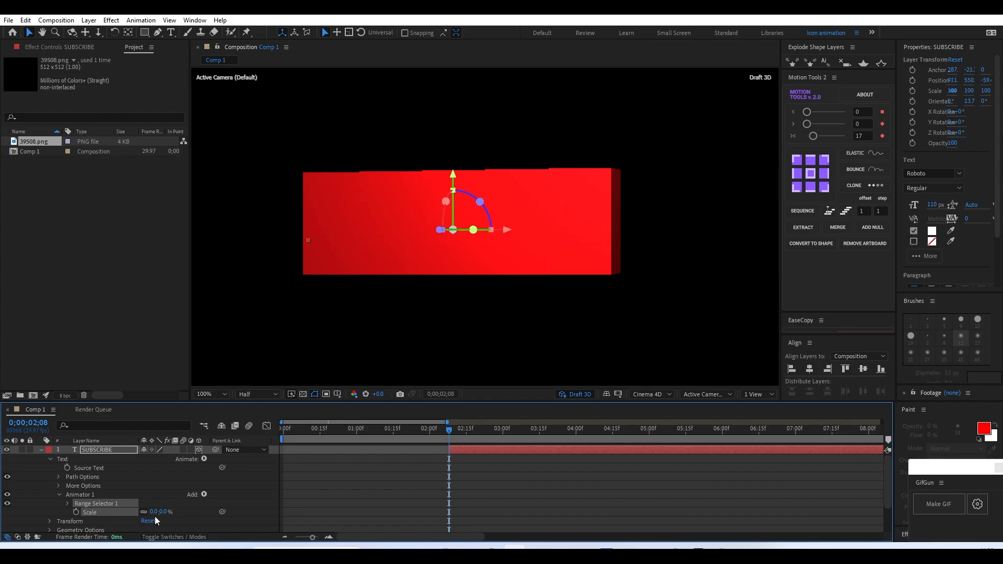
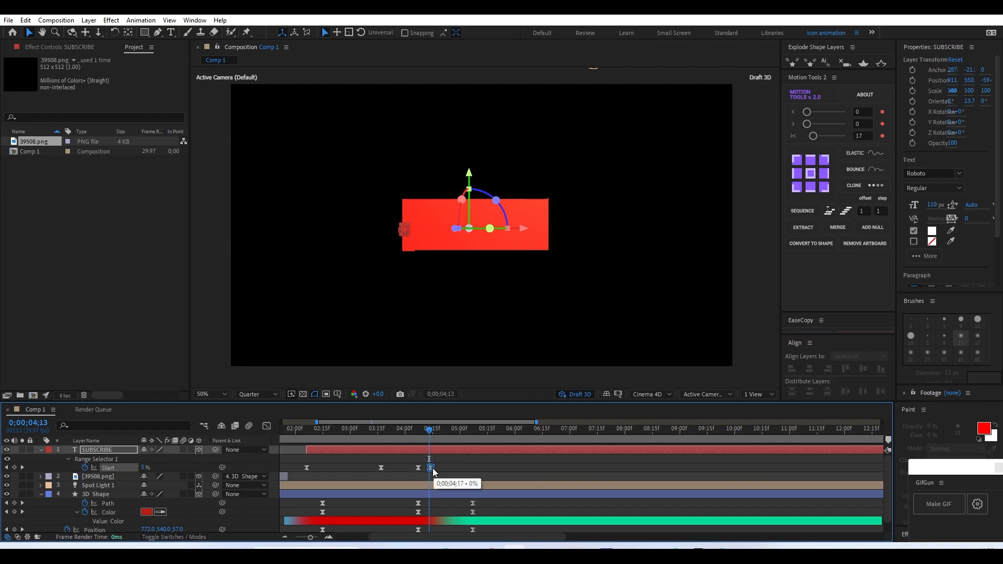
- Trim the end of the SUBSCRIBE layer to 0;00;04;15
left_click(440, 468)
left_click_drag(415, 435, 434, 451)
left_click(434, 450)
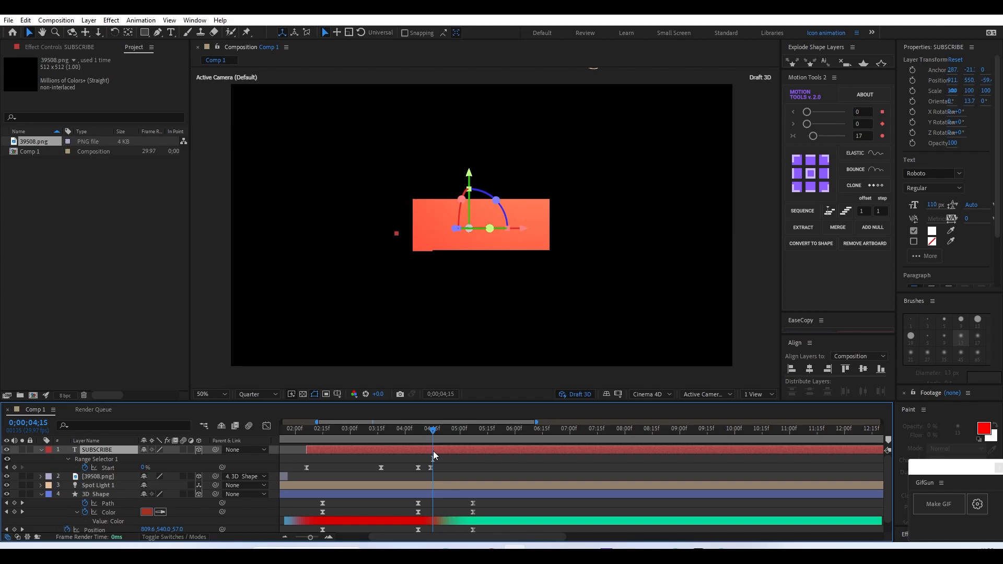
key("alt+bracketright")
left_click(503, 463)
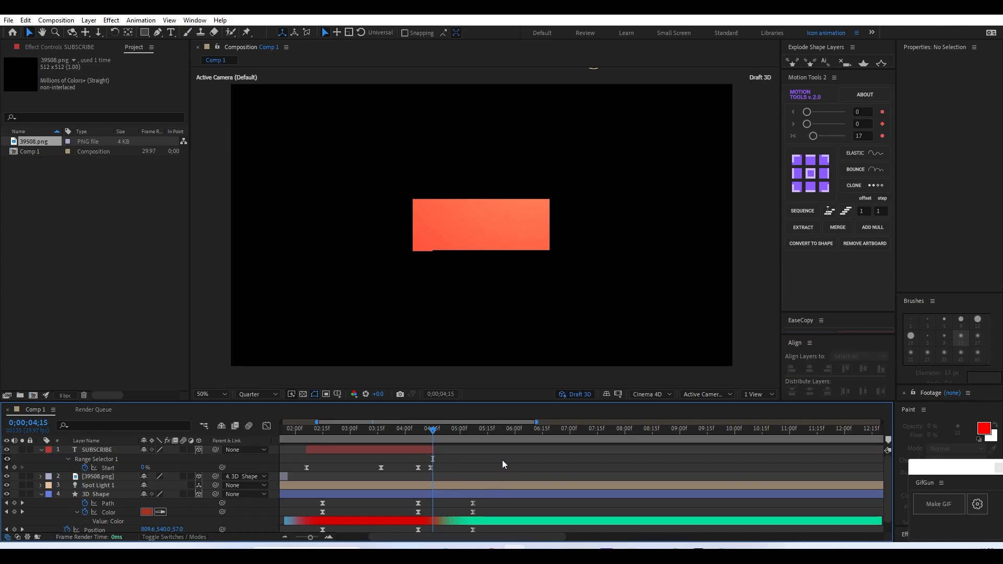
- Import the transparent bell icon PNG and add it as the uppermost layer starting at 0;00;05;12
key("u")
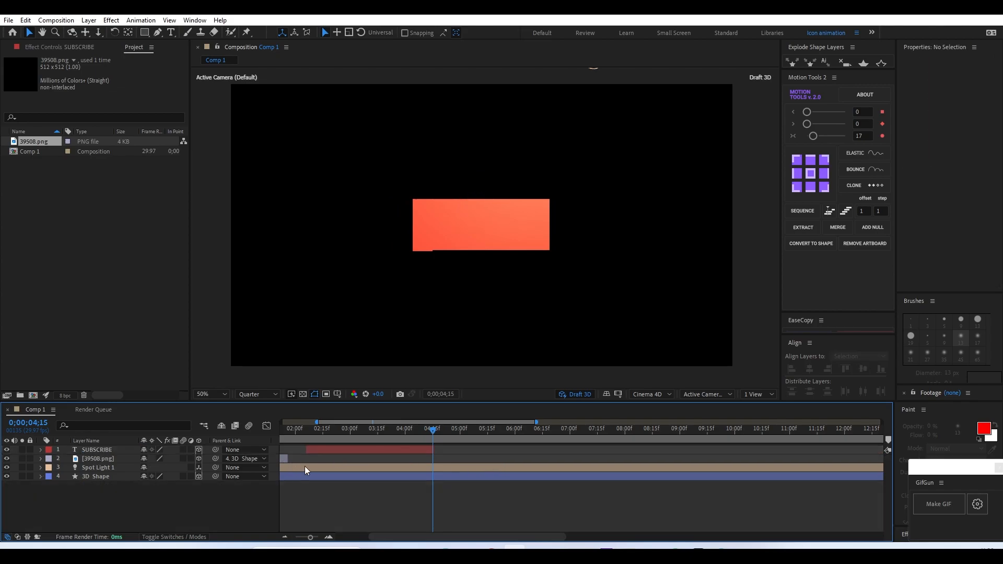
left_click(282, 460)
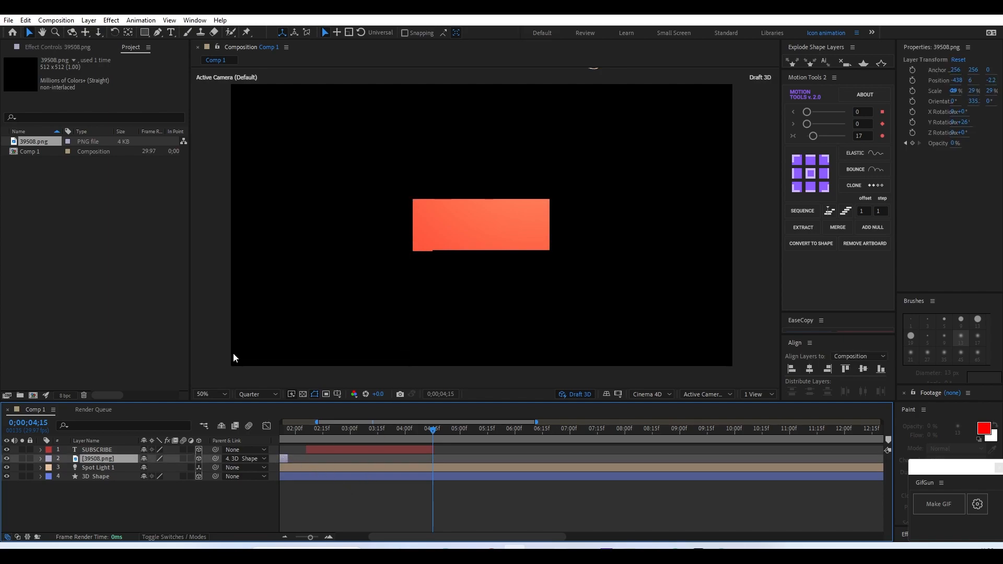
left_click_drag(438, 435, 482, 434)
left_click(110, 268)
double_click(110, 269)
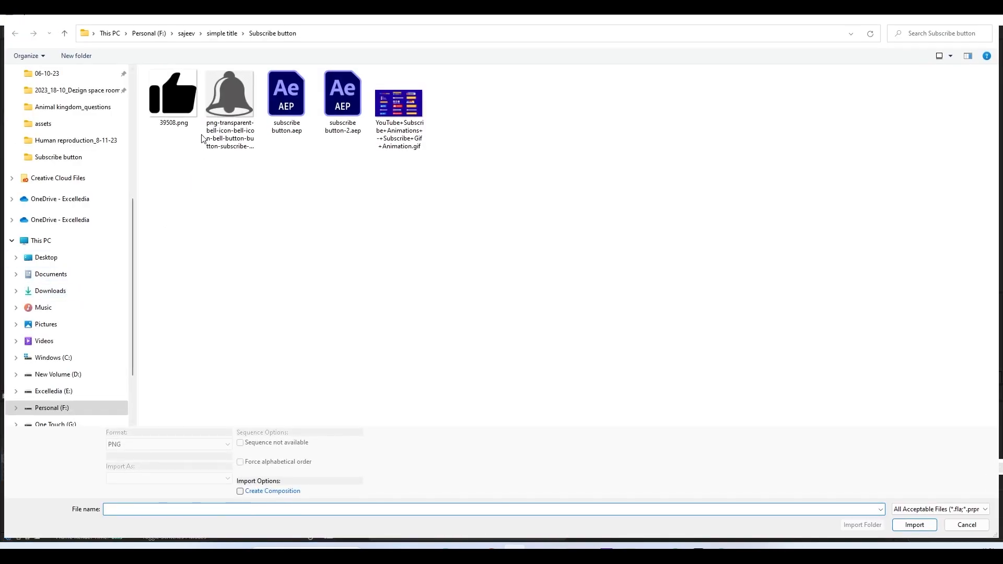
double_click(225, 86)
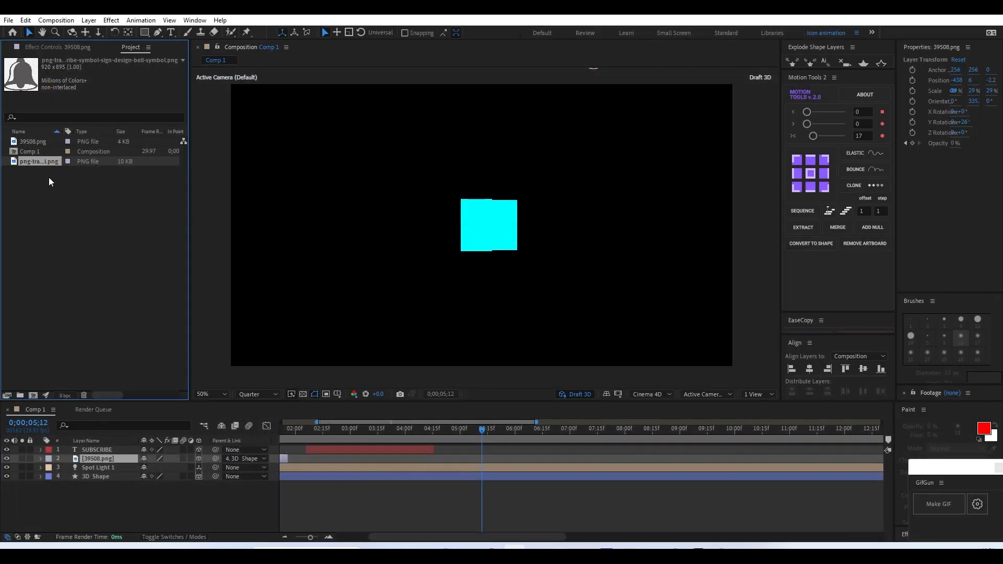
left_click_drag(46, 166, 500, 449)
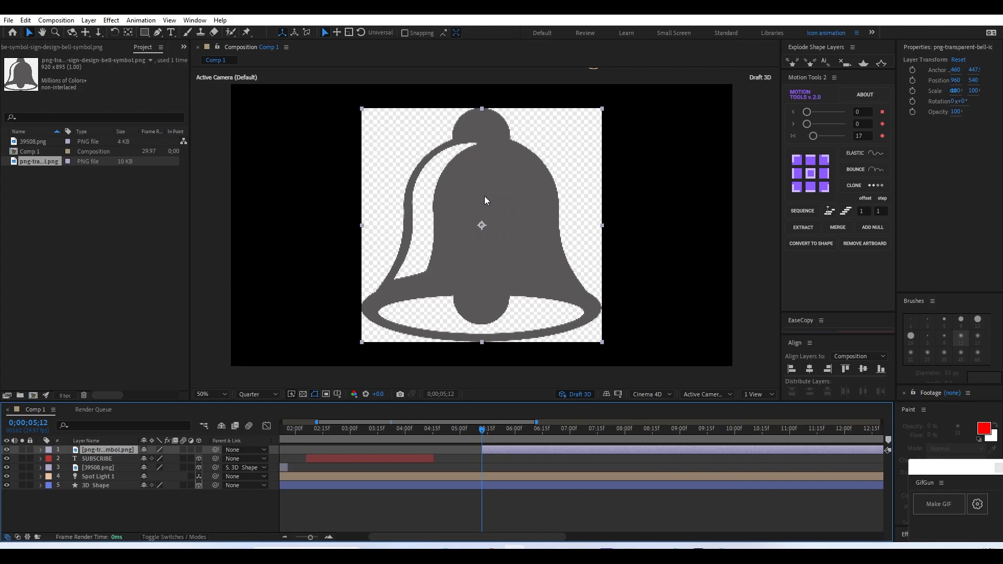
- Apply Linear Color Key to the bell layer and key out both shades of its checkered background, with 9% matching tolerance
key("ctrl+space")
type("line")
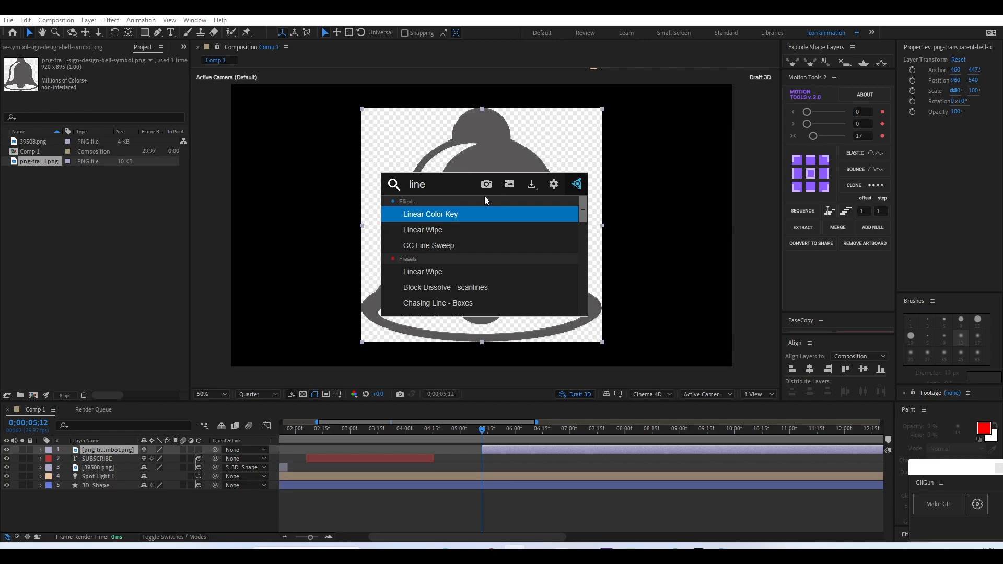
key("Return")
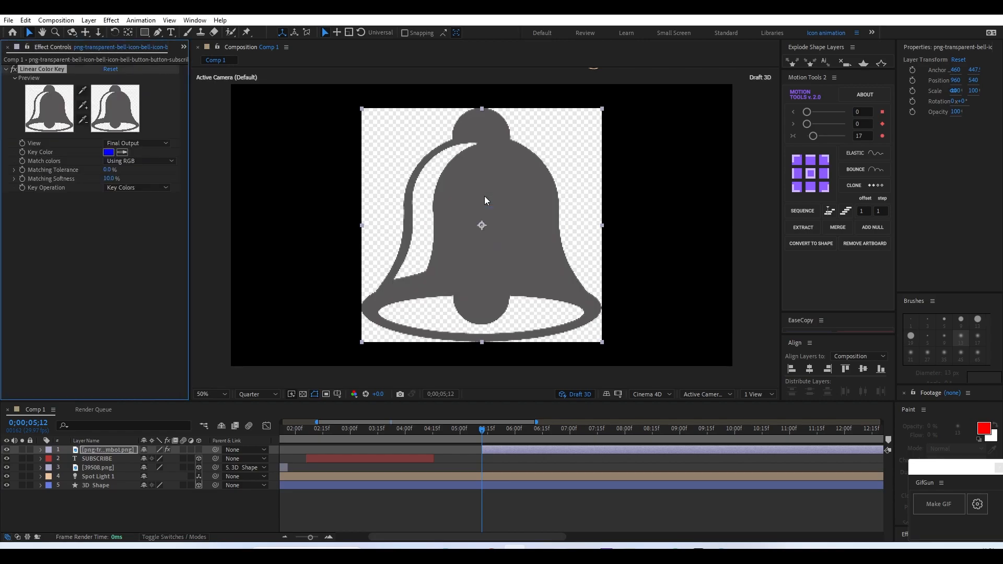
left_click(82, 91)
left_click(404, 126)
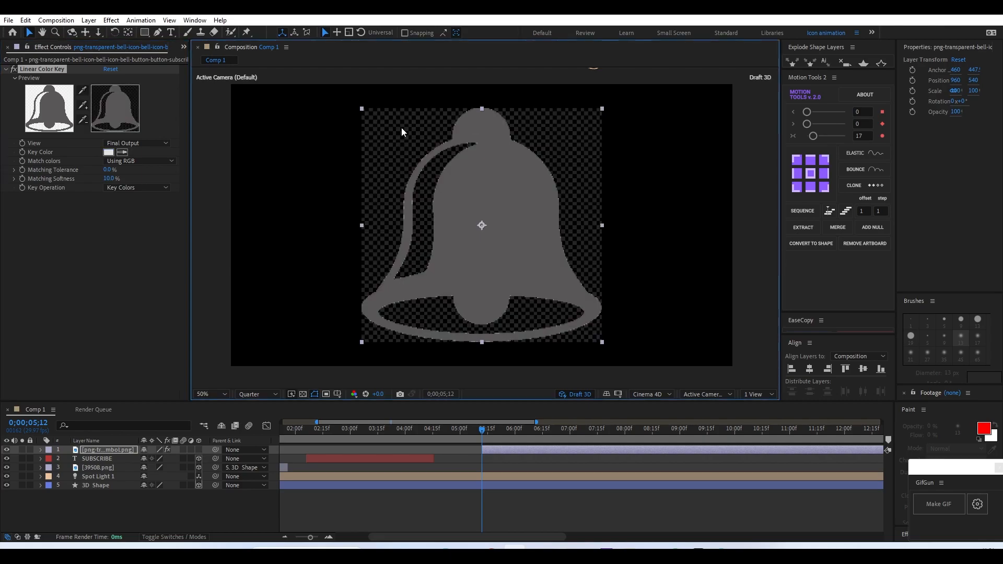
left_click(83, 109)
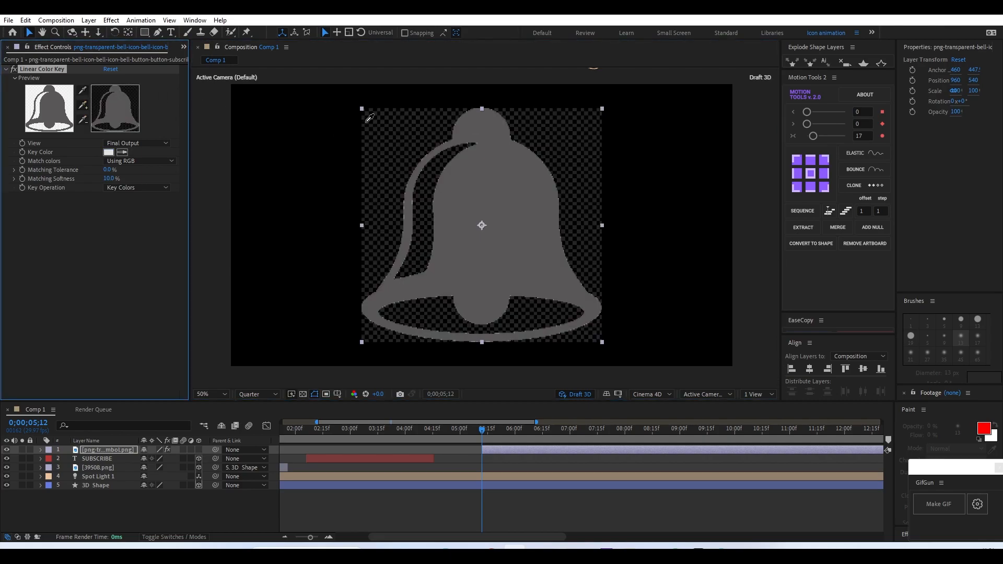
left_click(367, 121)
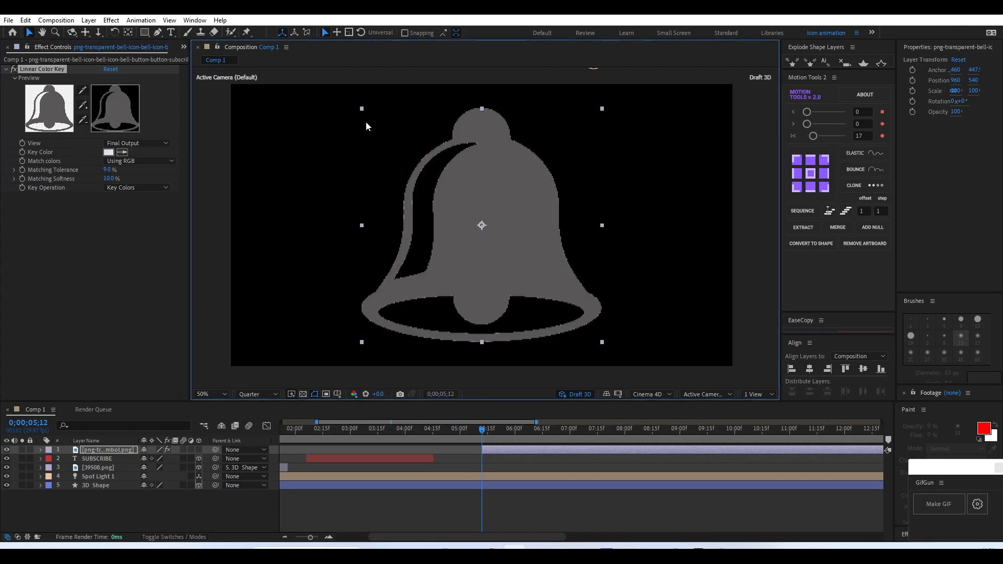
- Add a Fill effect to the bell layer and set its color to black (000000)
left_click(479, 523)
left_click(485, 453)
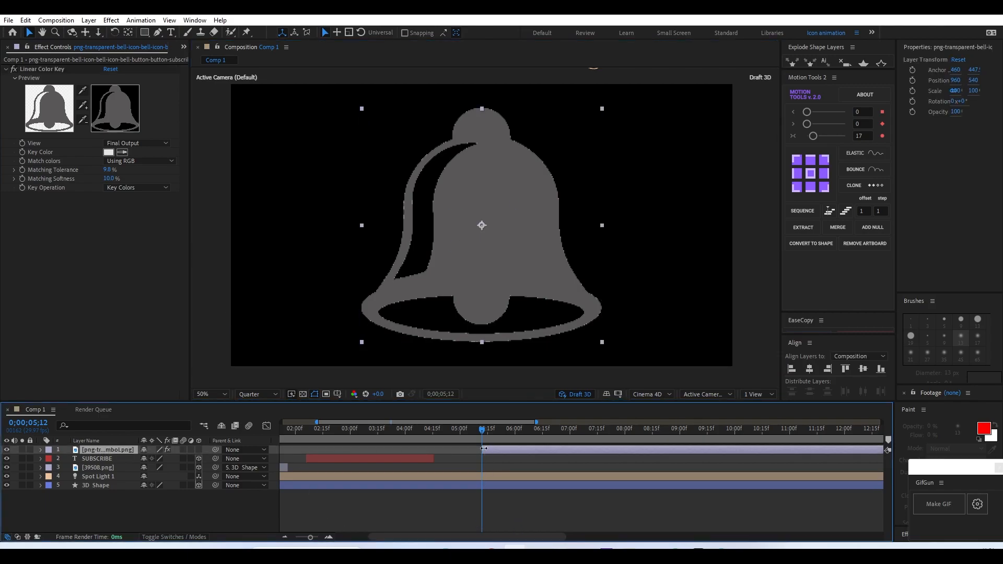
key("ctrl+space")
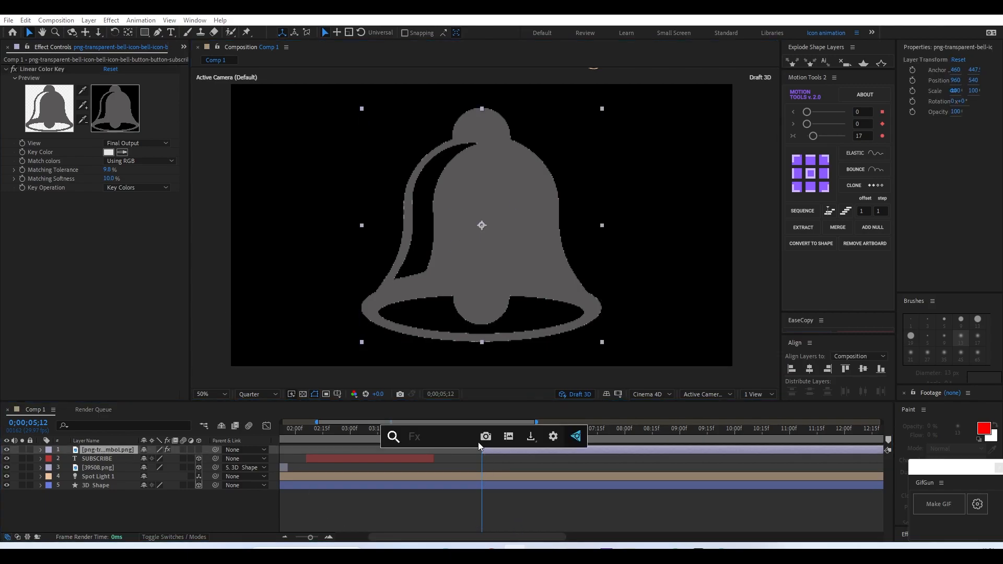
type("fill")
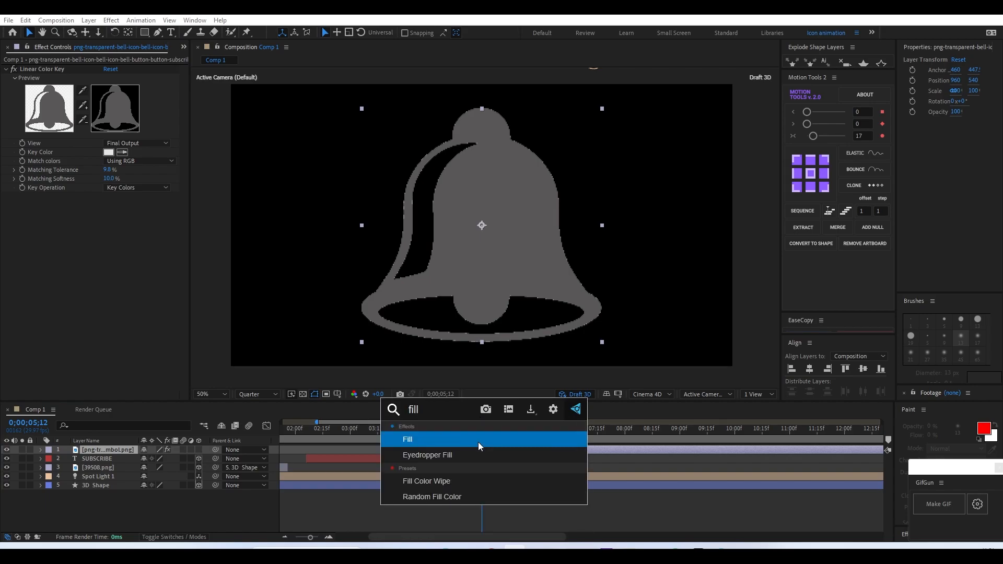
left_click(478, 442)
left_click(107, 224)
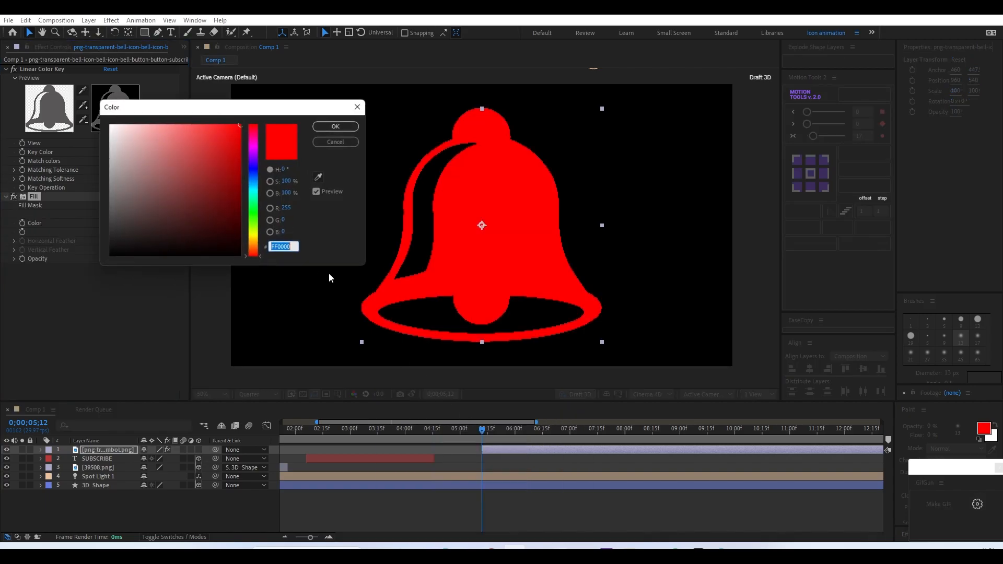
left_click_drag(127, 239, 76, 283)
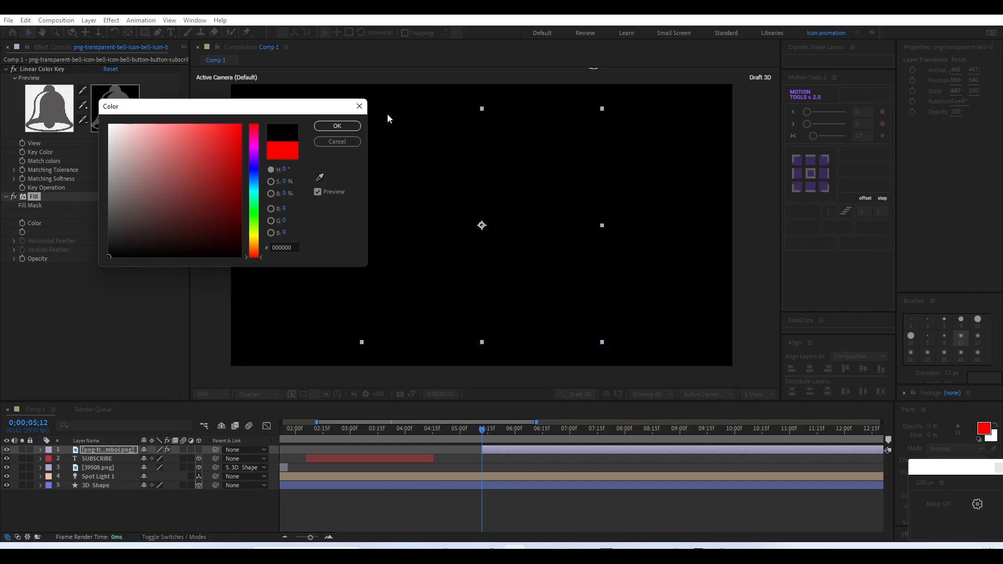
left_click(357, 128)
- Scale the bell layer to 17% and center it over the cyan box face at about 988, 541
left_click(500, 454)
key("s")
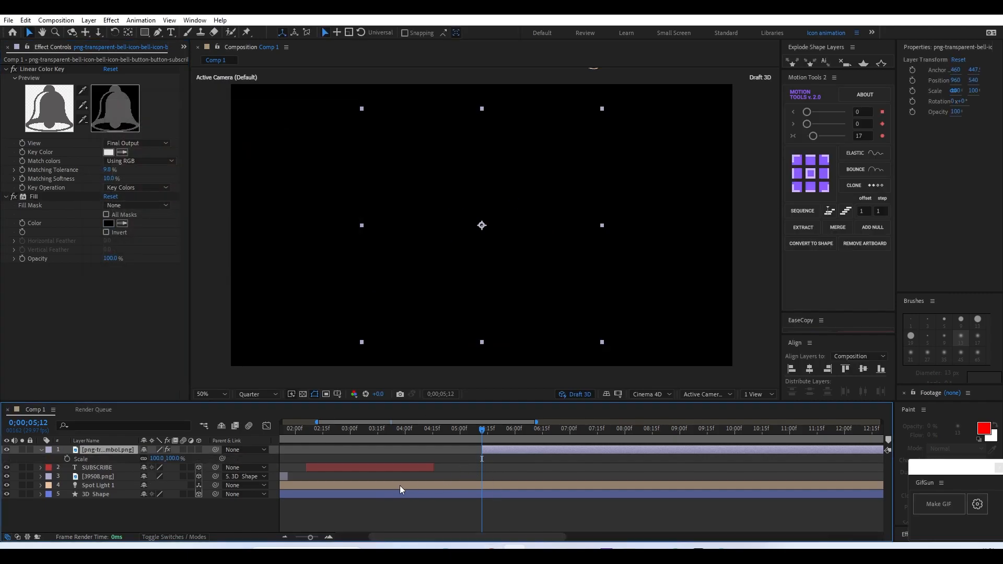
left_click_drag(146, 456, 193, 423)
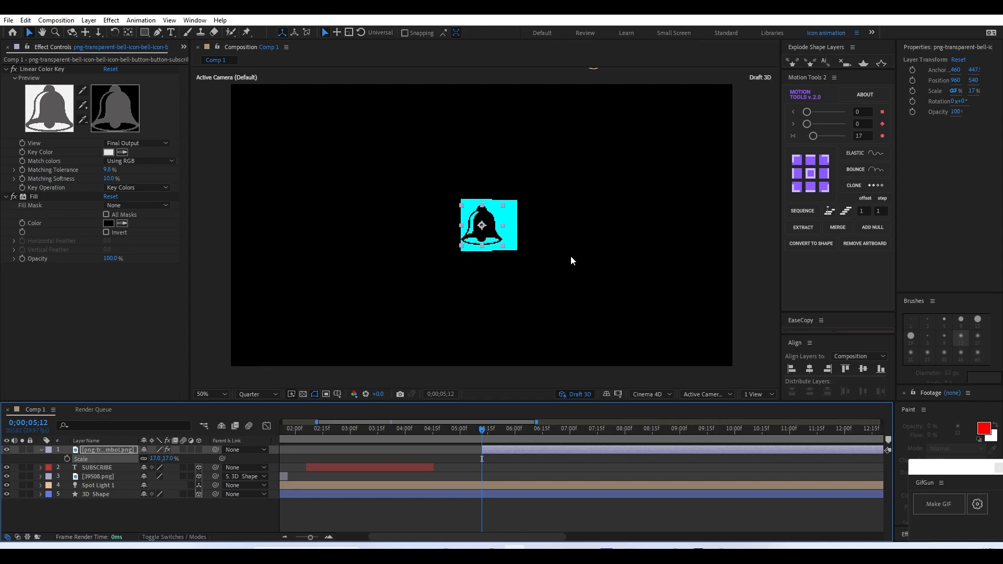
key("/")
left_click_drag(476, 228, 491, 228)
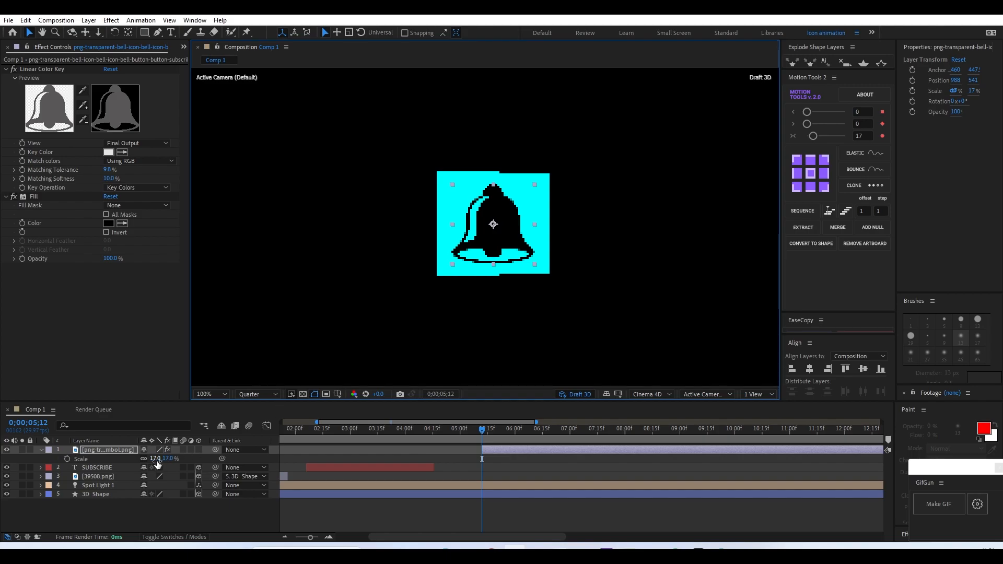
- Make the bell layer 3D and show the composition from the Top view
left_click(199, 450)
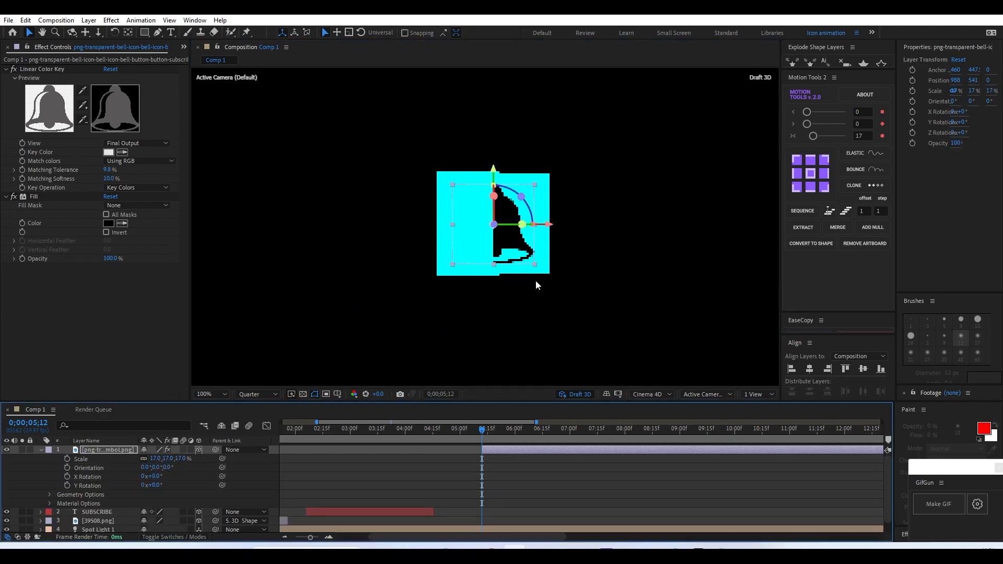
left_click(648, 396)
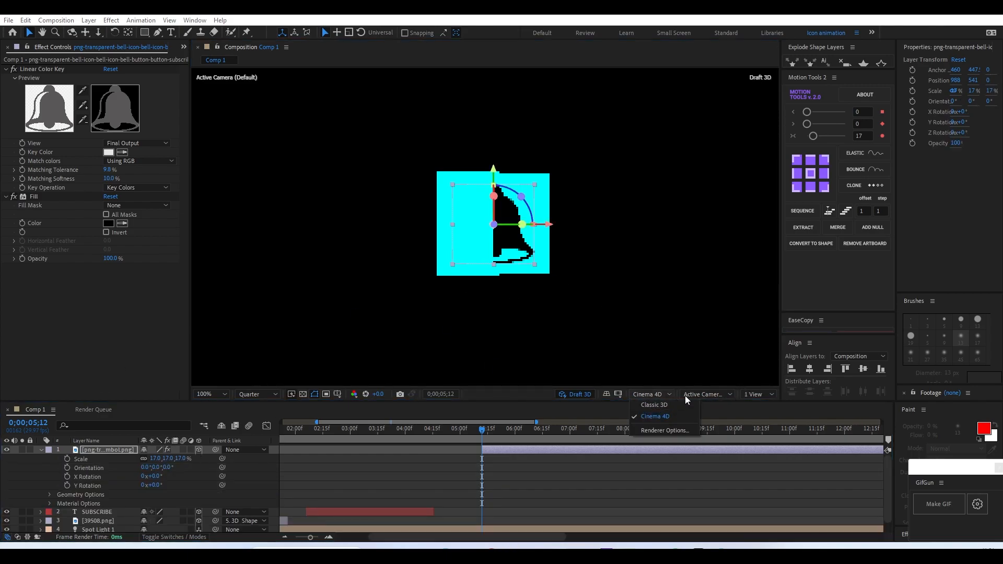
left_click(706, 395)
left_click(703, 280)
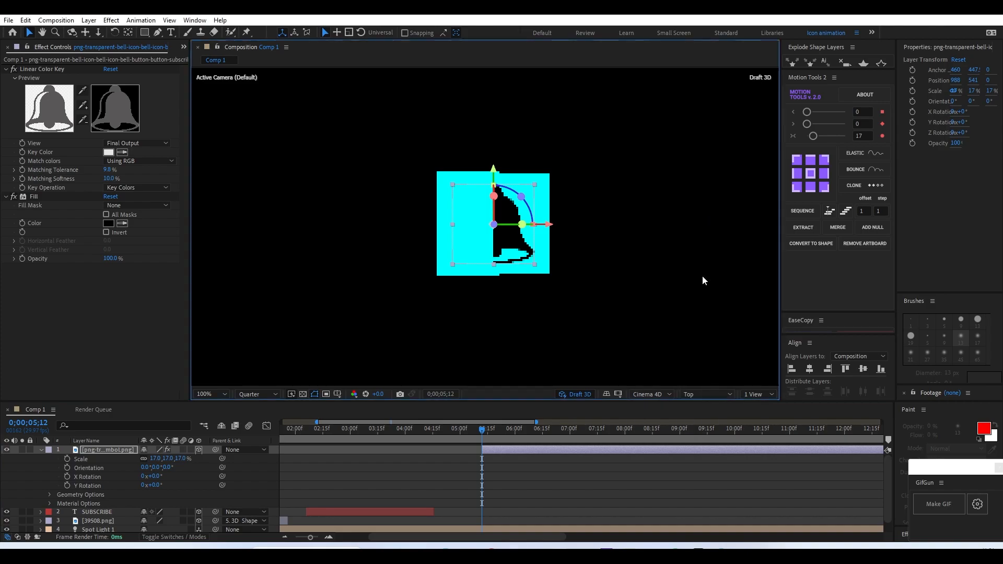
scroll(543, 249, "up", 1)
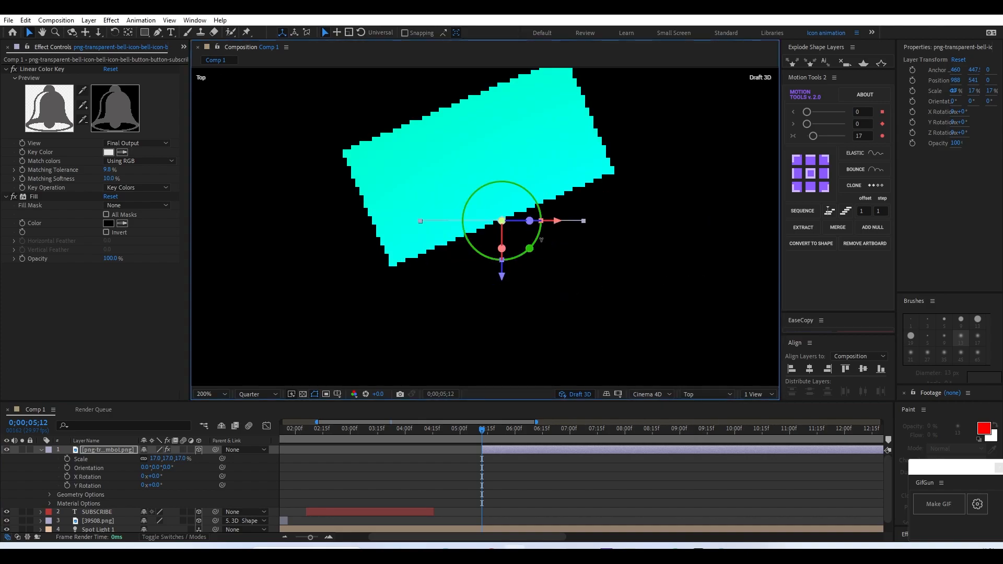
- Orient the bell to 337.3° about Y, place it just in front of the box face, and return to the Active Camera view
left_click_drag(541, 240, 525, 274)
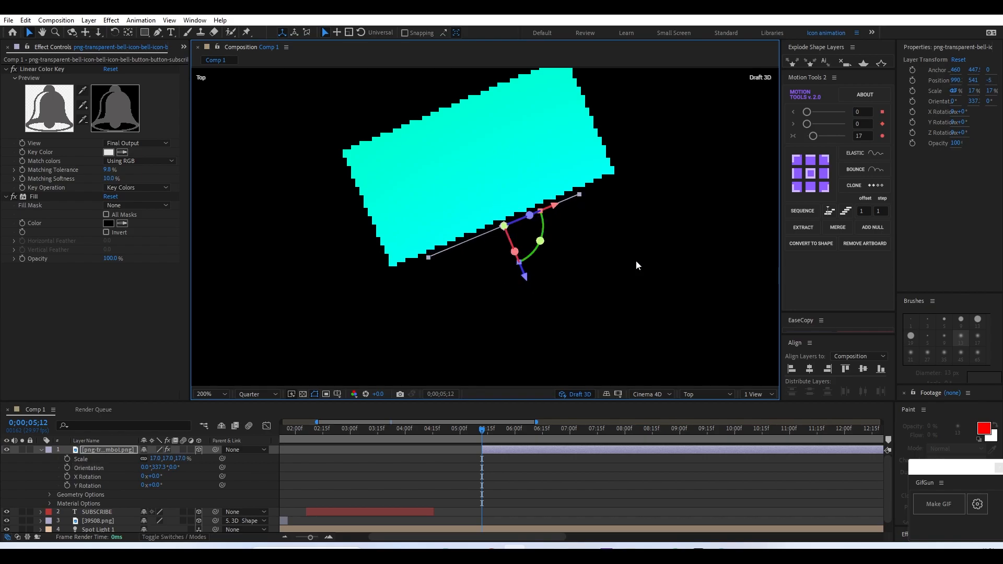
left_click_drag(553, 209, 555, 208)
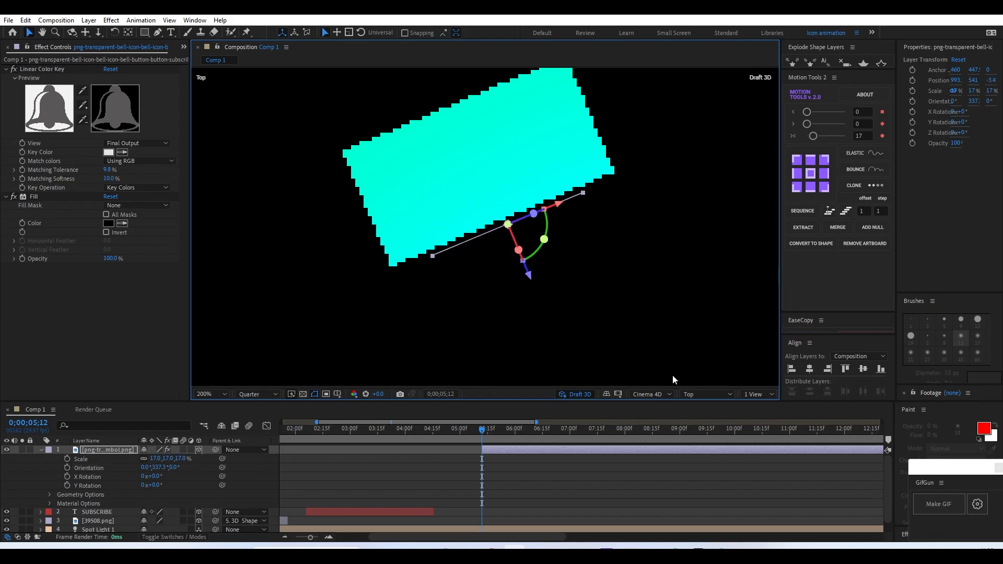
left_click(710, 398)
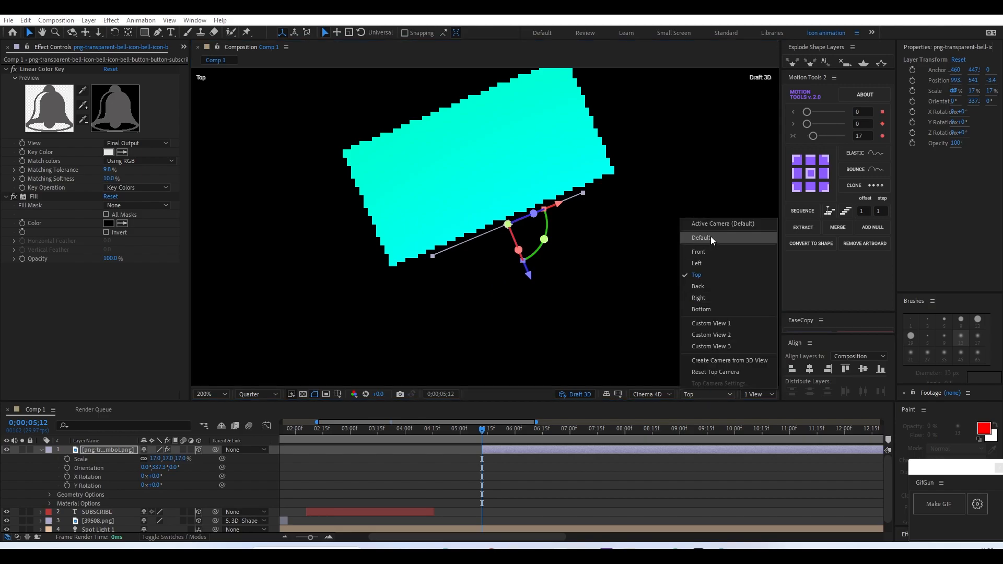
left_click(722, 228)
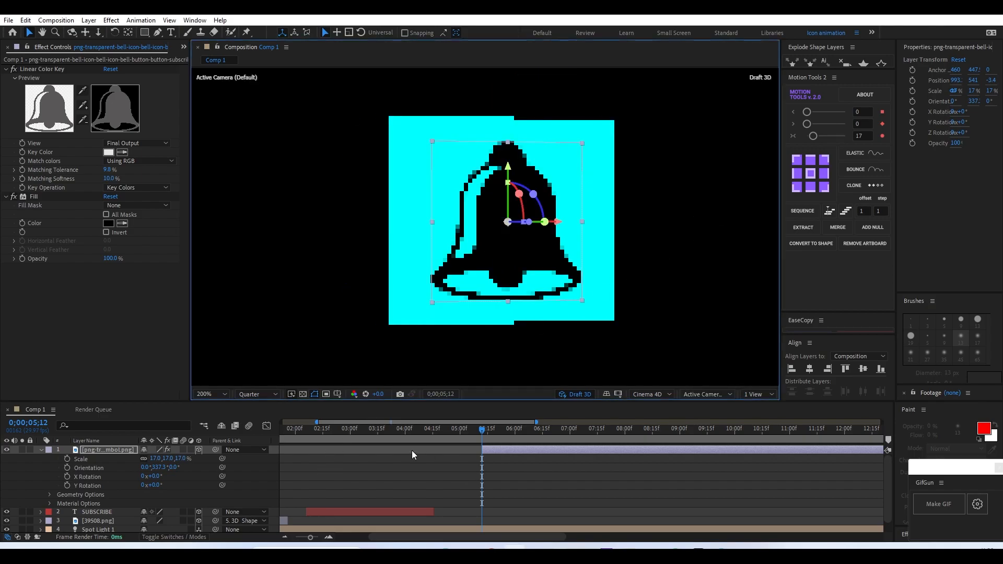
- Parent the bell layer to the 3D Shape layer and extend its start back to 0;00;04;16
left_click(42, 450)
left_click_drag(215, 450, 90, 485)
key("comma")
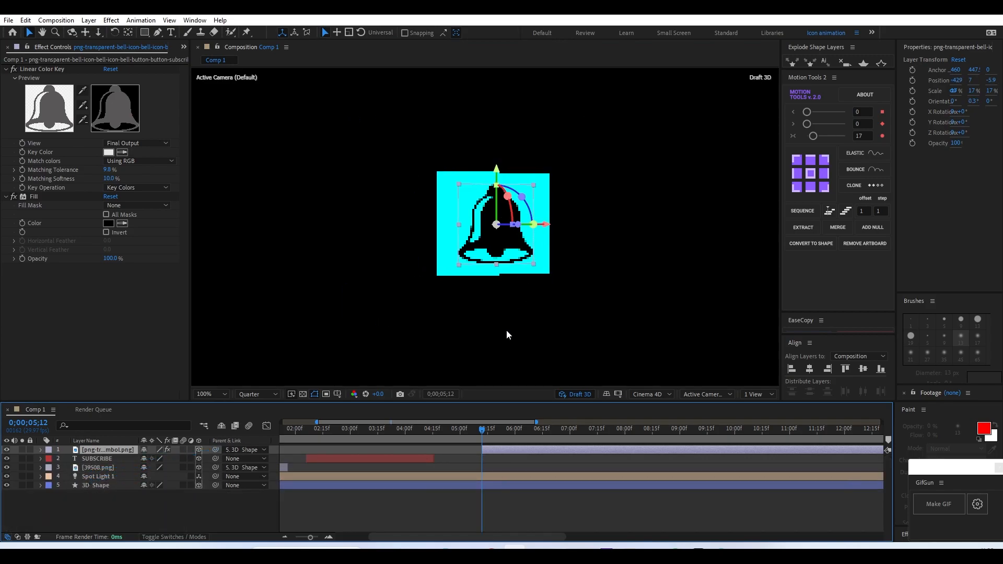
mouse_move(432, 433)
left_mouse_down()
mouse_move(426, 439)
mouse_move(486, 452)
mouse_move(441, 450)
mouse_move(459, 433)
mouse_move(473, 439)
mouse_move(425, 440)
mouse_move(492, 443)
mouse_move(428, 436)
mouse_move(436, 431)
left_mouse_up()
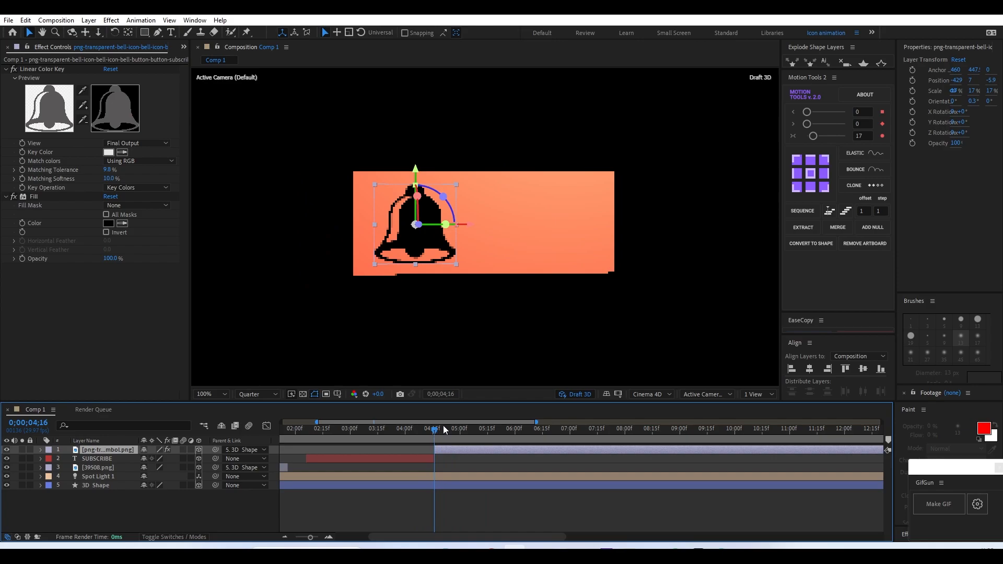
- Fade in the bell layer with opacity keyframes of 0% at 0;00;04;16 and 100% at 0;00;04;26
key("shift+Page_Down")
key("t")
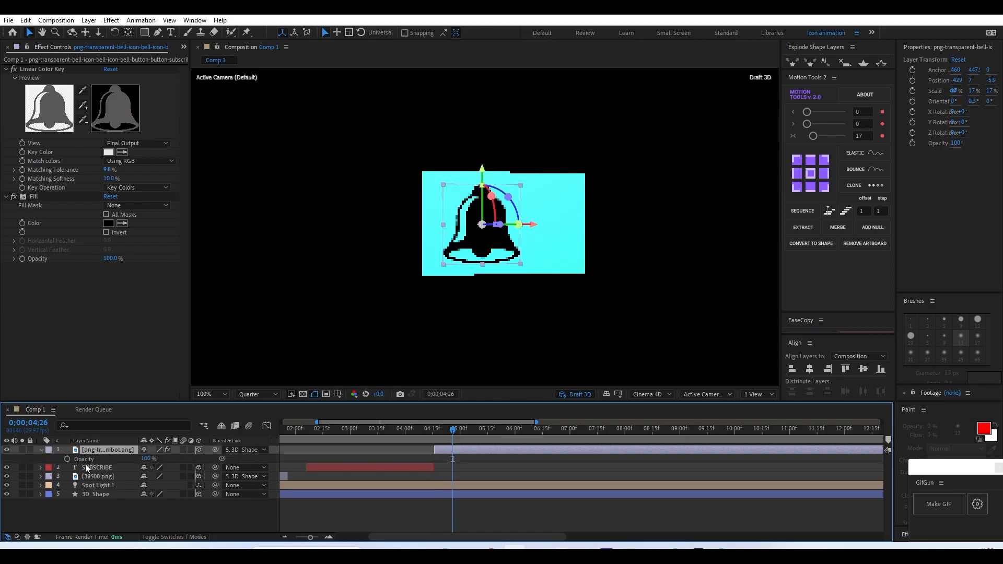
left_click(67, 459)
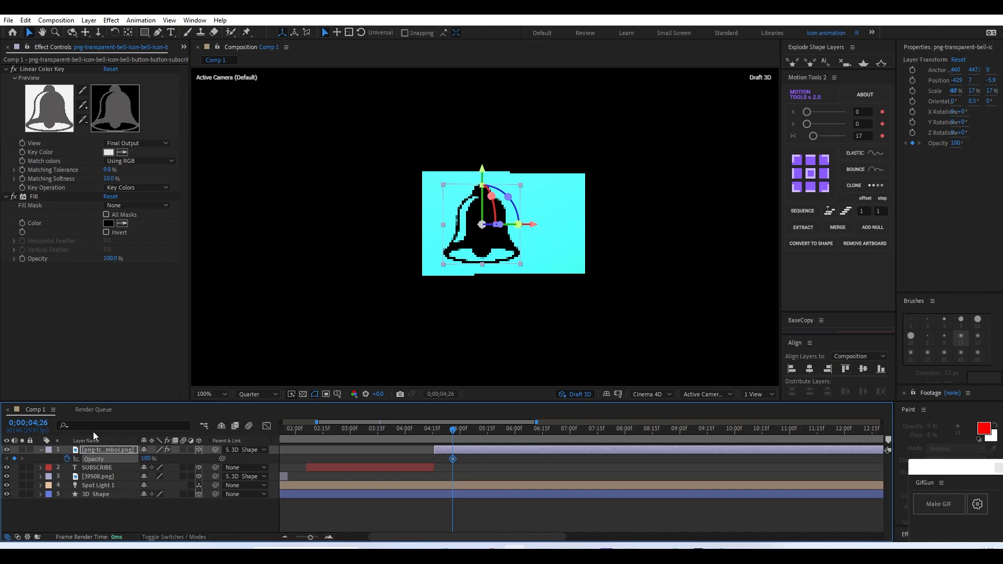
key("shift+Page_Up")
left_click(146, 459)
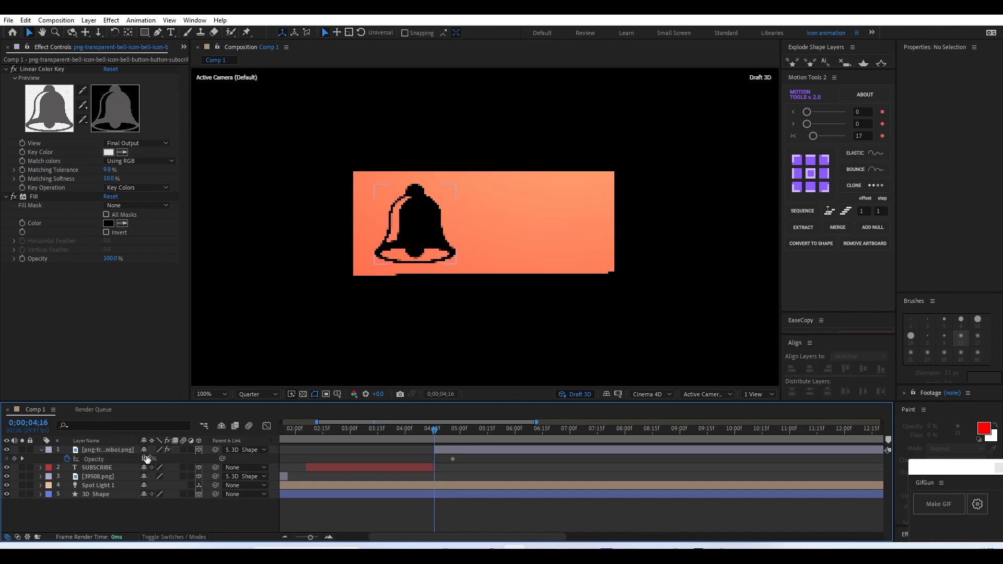
type("0")
key("Return")
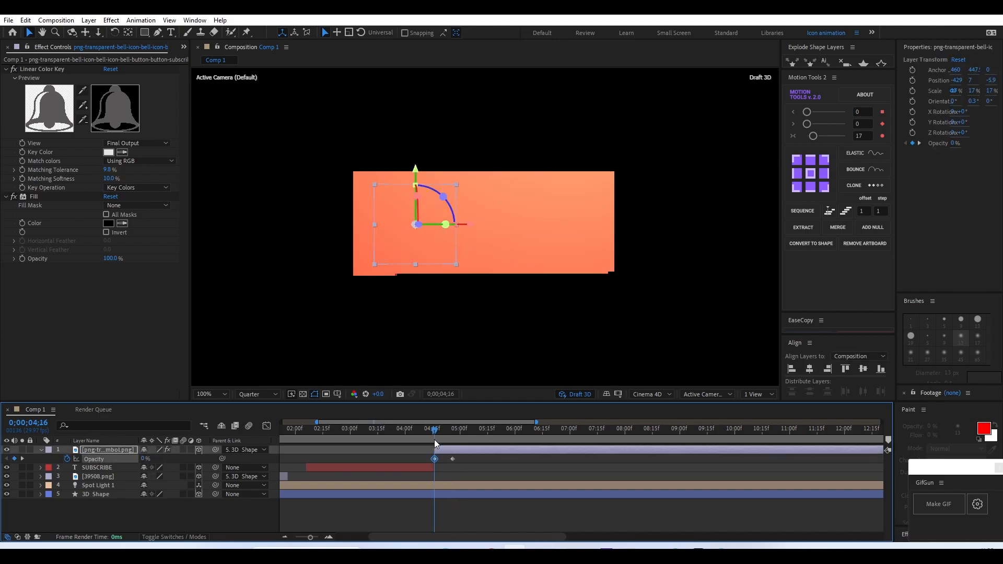
- Play back the bell's fade-in and scrub to 0;00;05;06 to check it on the turning box
left_click(452, 513)
key("space")
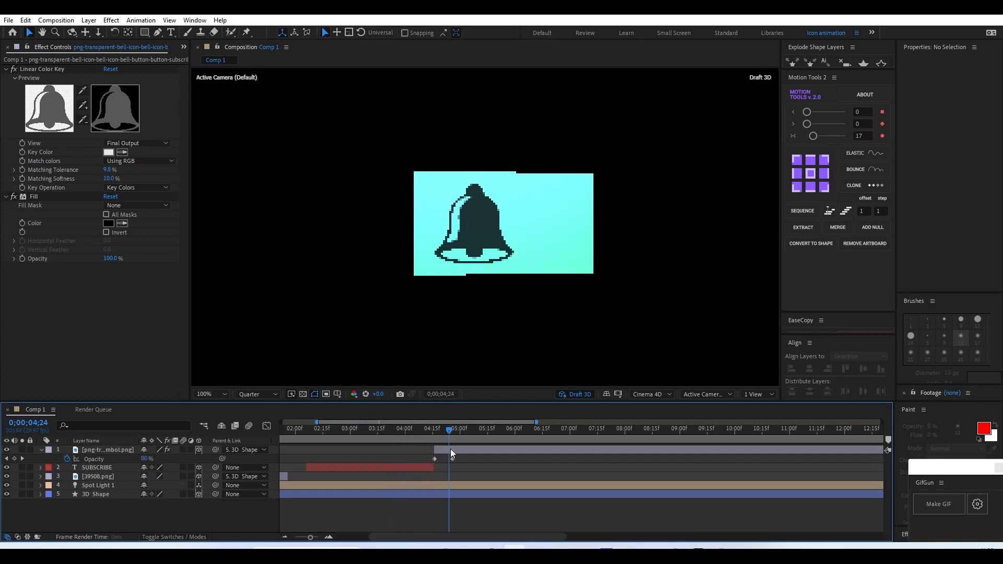
left_click_drag(453, 453, 470, 466)
- Add Color, Position and Y Rotation keyframes to the 3D Shape layer at 0;00;05;22 to hold the bell pose
left_click(469, 491)
key("u")
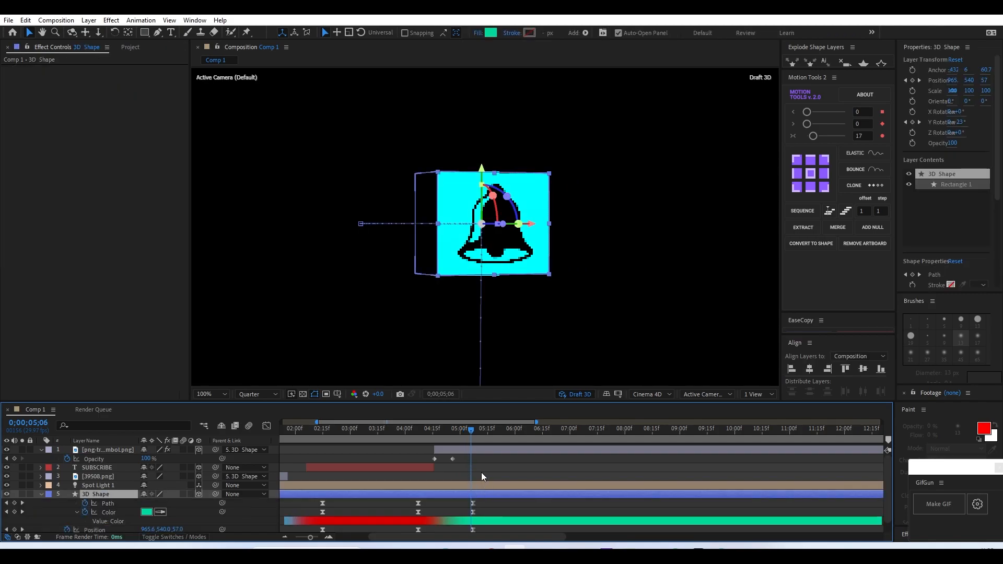
left_click_drag(471, 433, 474, 432)
key("shift+Page_Down")
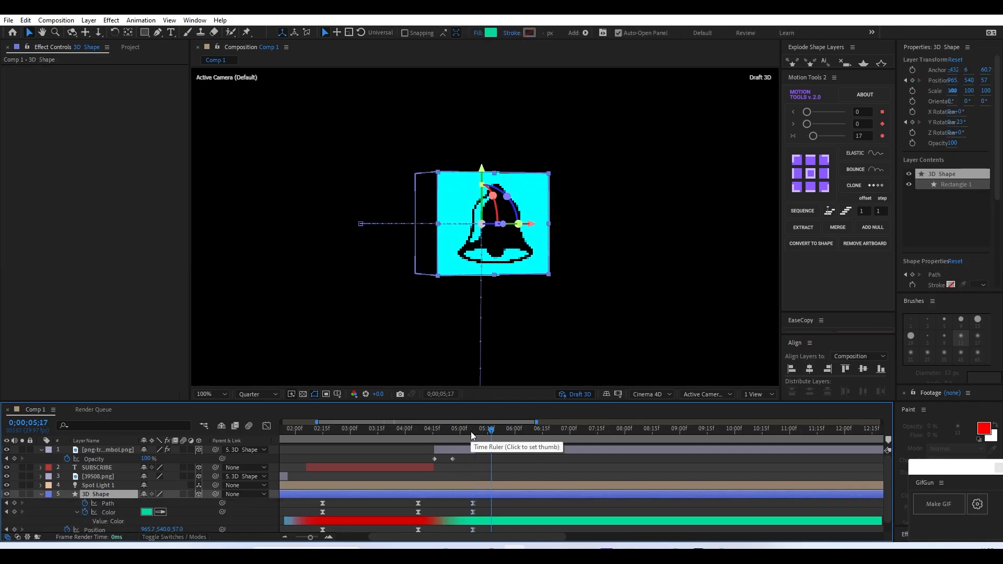
key("Page_Down")
key("Page_Down")
key("Page_Down")
key("Page_Down")
key("Page_Down")
key("Page_Down")
key("Page_Down")
key("Page_Down")
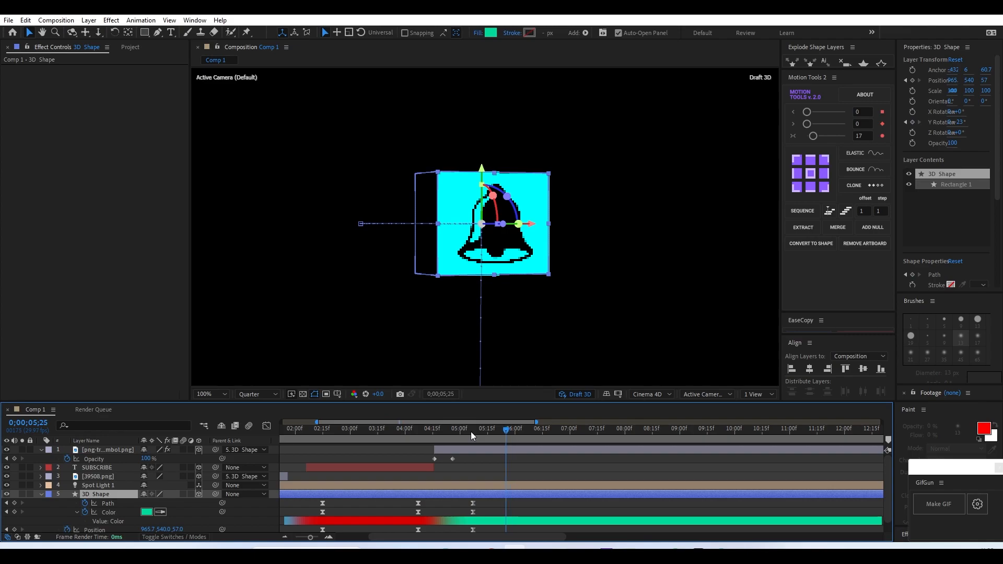
key("Page_Up")
key("Page_Up")
key("Page_Up")
scroll(554, 488, "down", 1)
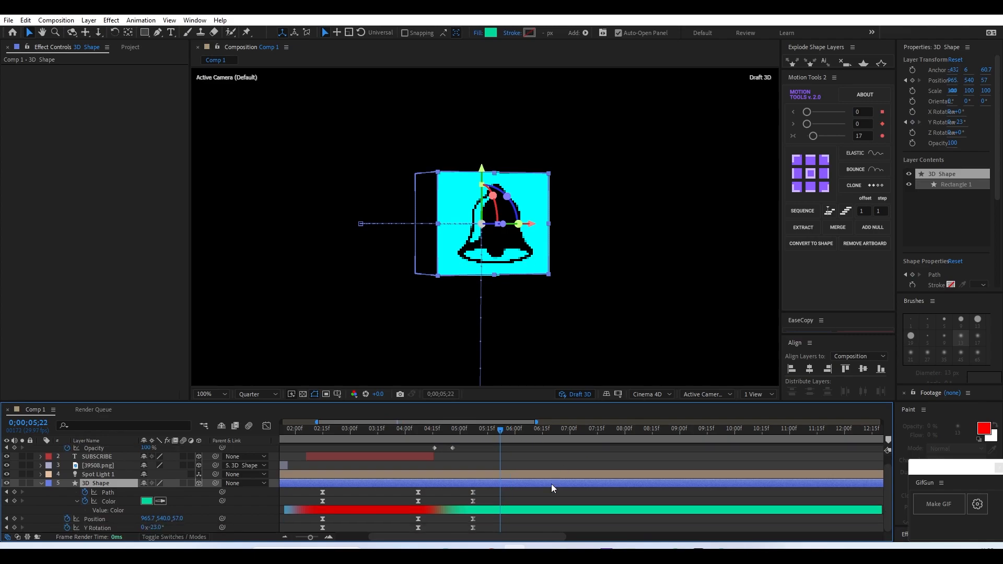
left_click(14, 501)
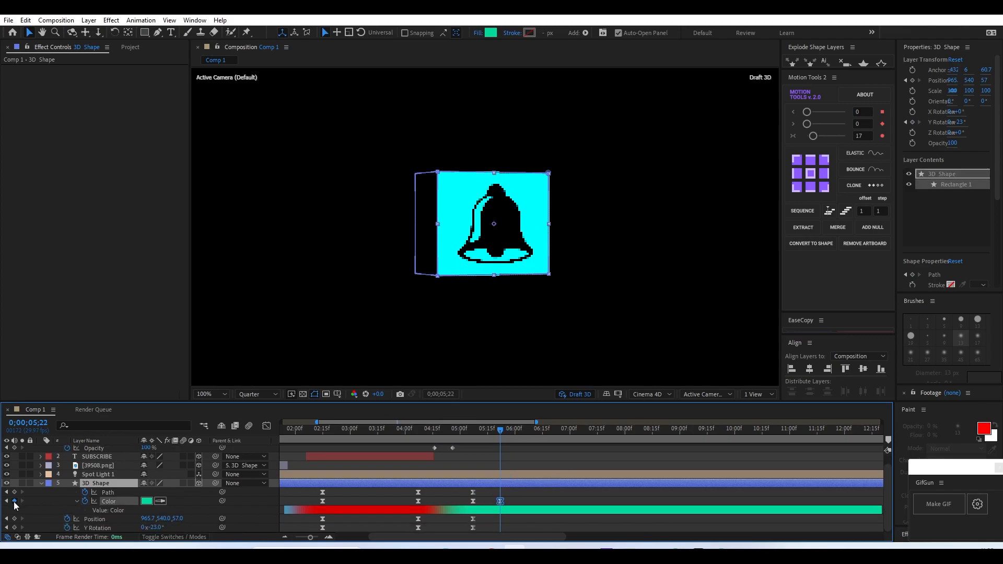
left_click(14, 518)
left_click(14, 527)
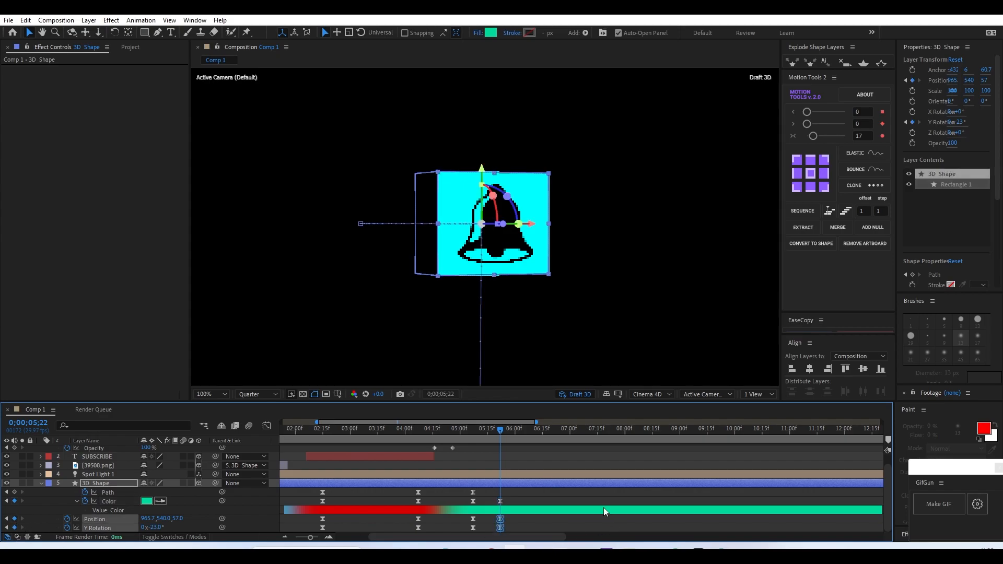
- Copy the 3D Shape layer's first Position and Y Rotation keyframes and paste them at 0;00;06;12
left_click(537, 484)
key("u")
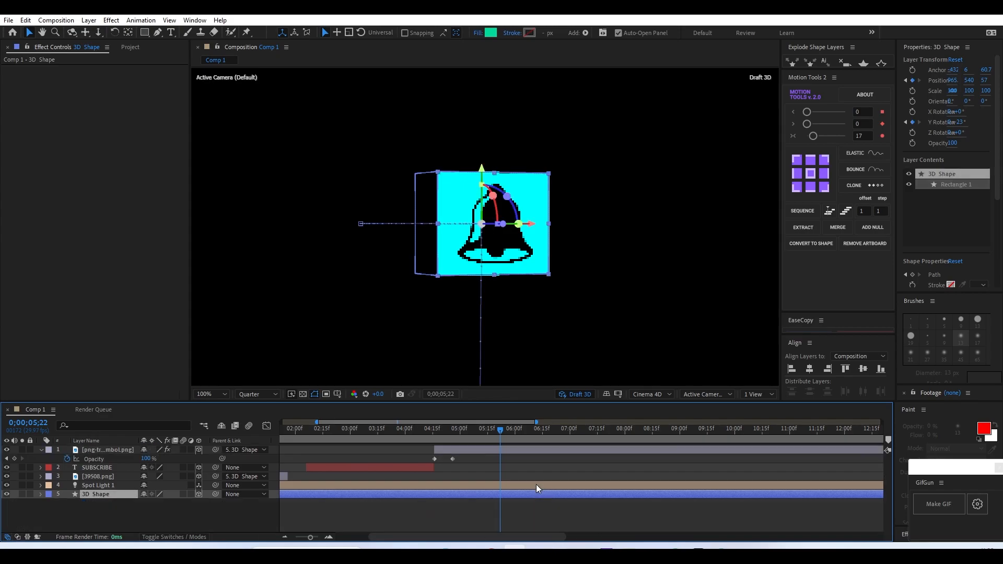
key("u")
scroll(540, 481, "down", 1)
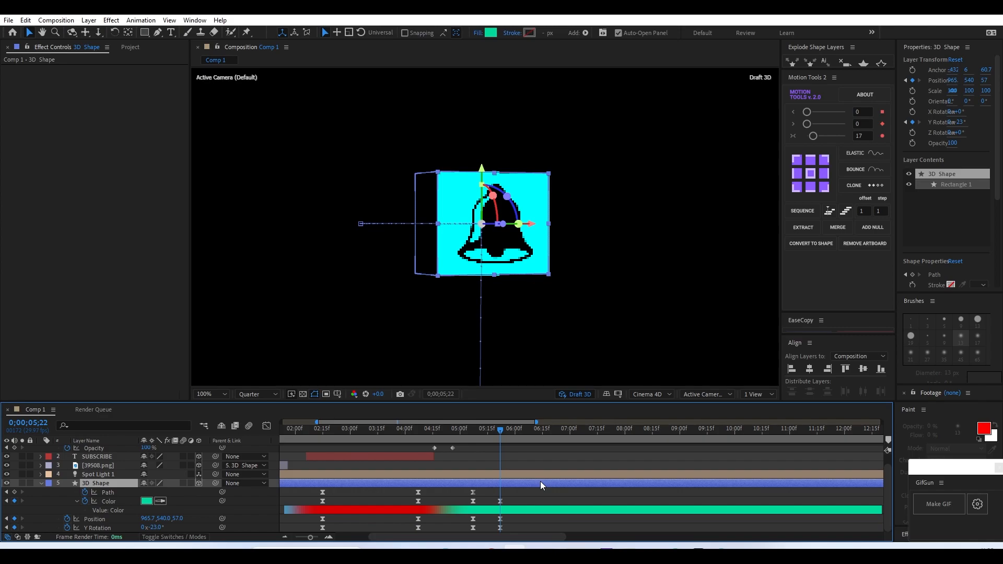
key("shift+Page_Down")
key("shift+Page_Down")
key("minus")
key("minus")
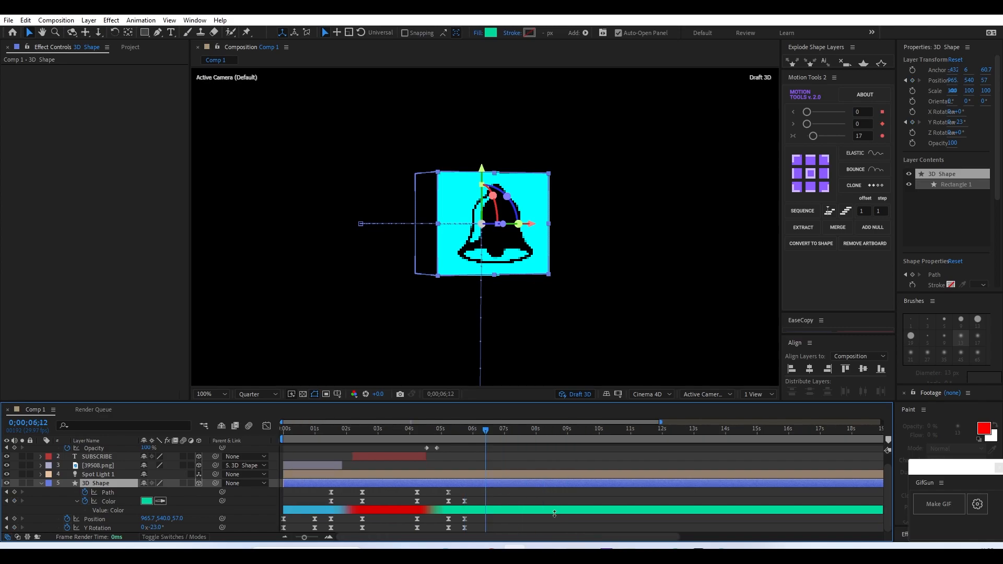
left_click_drag(292, 516, 278, 531)
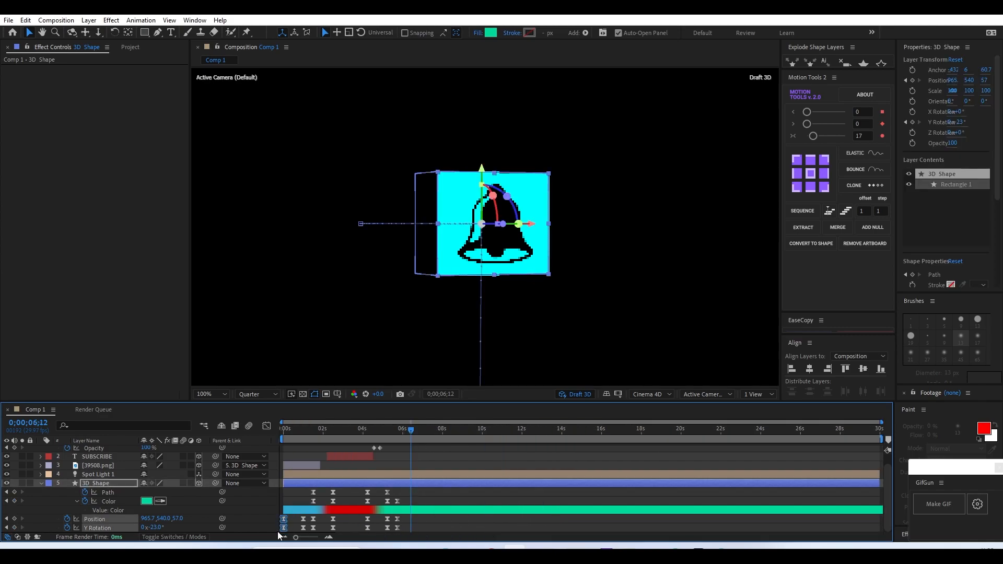
key("ctrl+c")
key("ctrl+v")
left_click(413, 499)
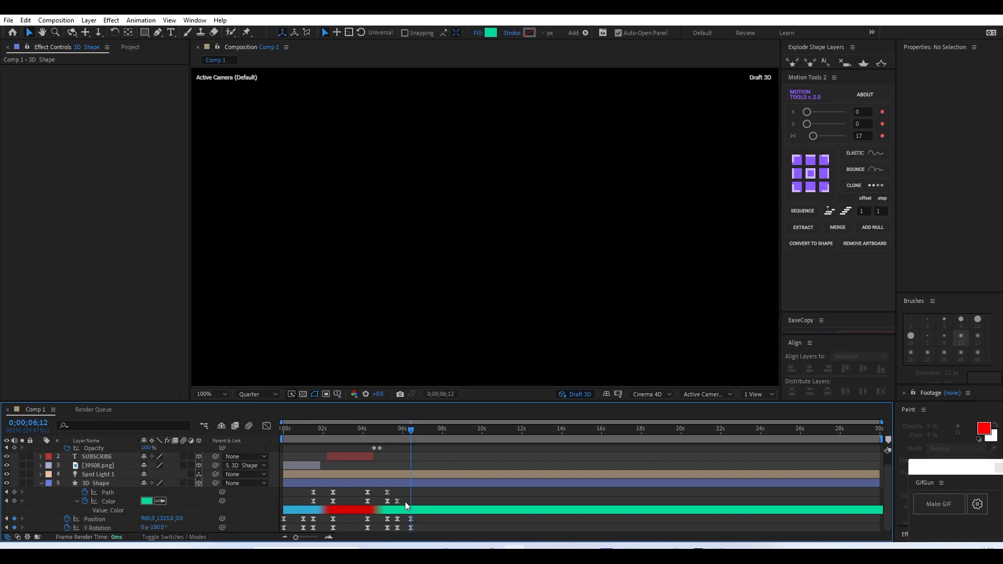
- Copy the 3D Shape layer's blue Color keyframe and paste it at 0;00;06;12
left_click(318, 501)
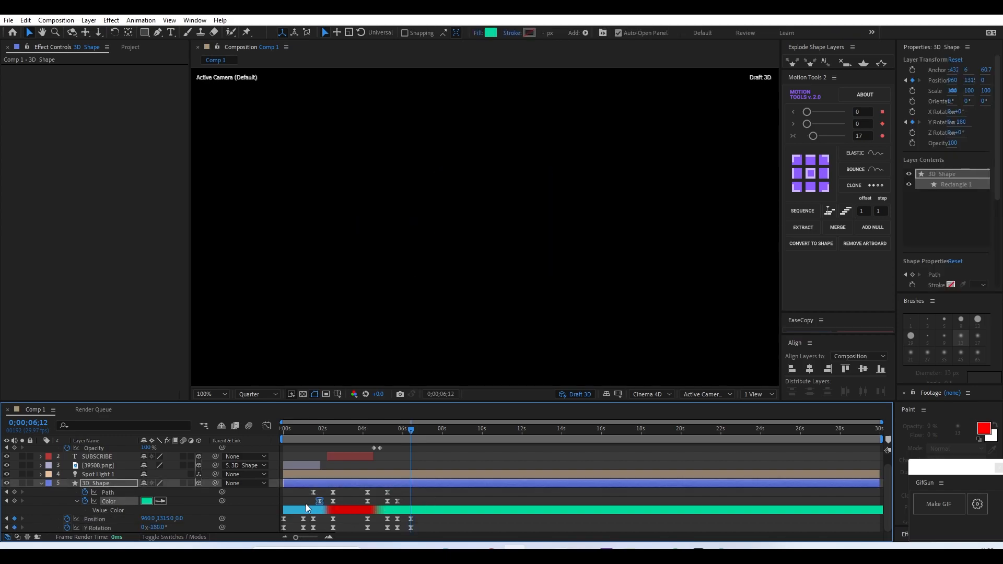
key("ctrl+c")
key("ctrl+v")
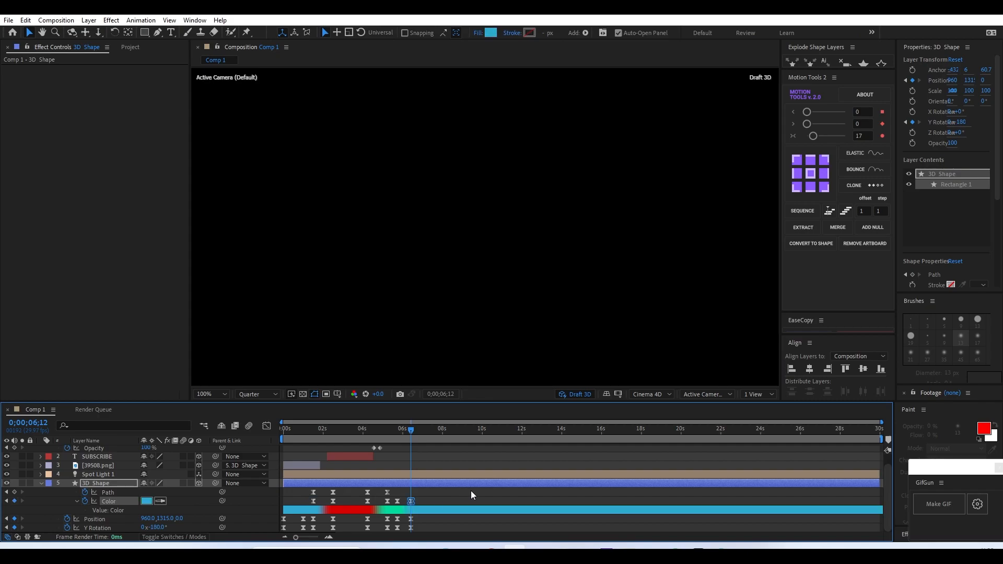
left_click(425, 490)
- End the work area at 0;00;06;12 and collapse the 3D Shape layer's keyframed properties
mouse_move(424, 430)
left_mouse_down()
mouse_move(442, 433)
mouse_move(413, 436)
left_mouse_up()
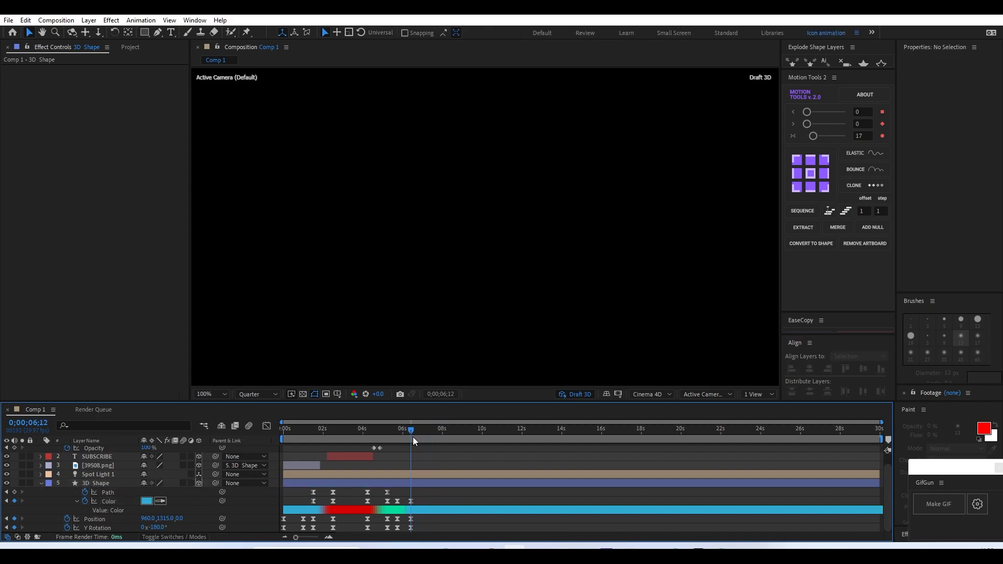
key("n")
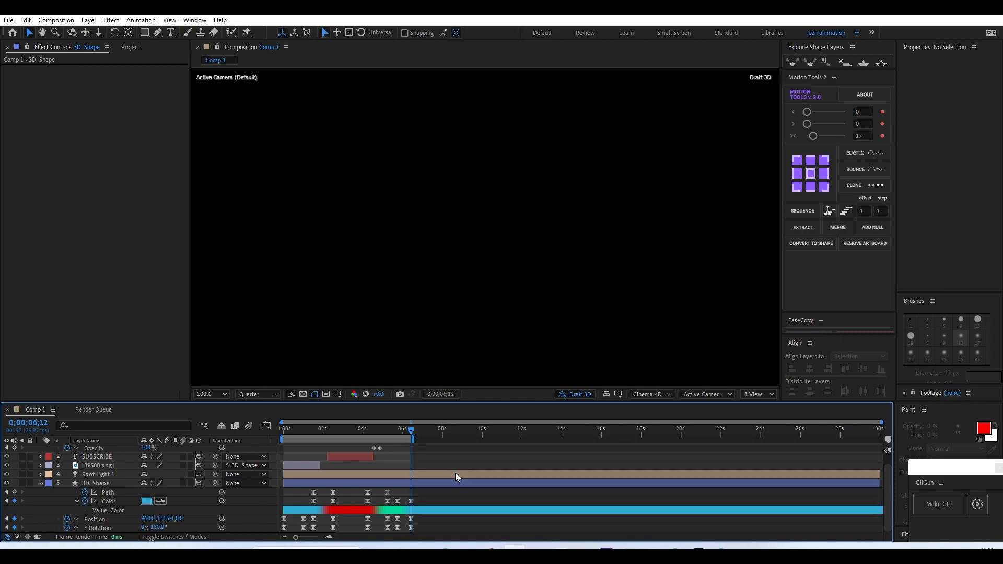
key("u")
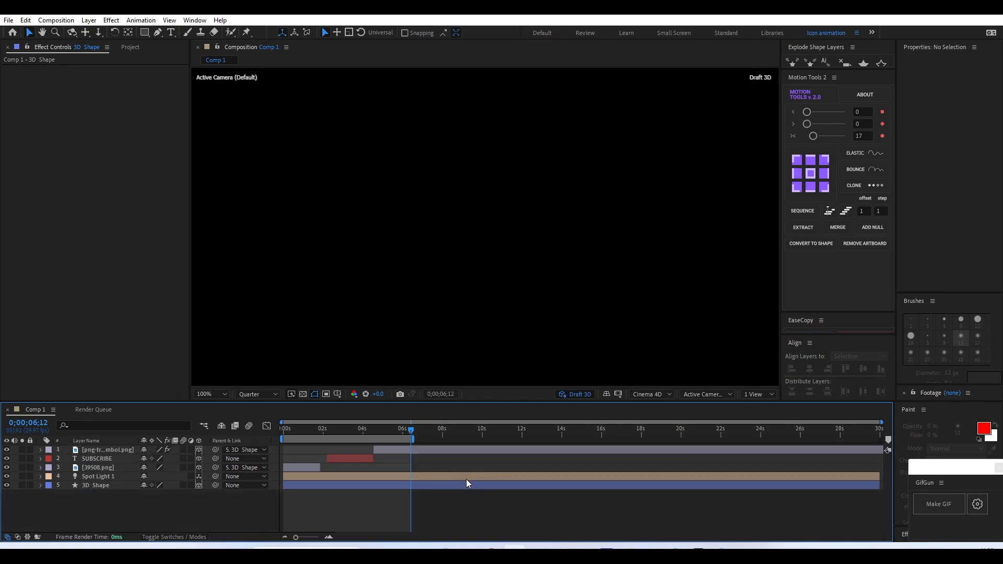
- Fit the whole frame in view at 50%, play back the animation, and scrub to the SUBSCRIBE button
scroll(526, 203, "down", 2)
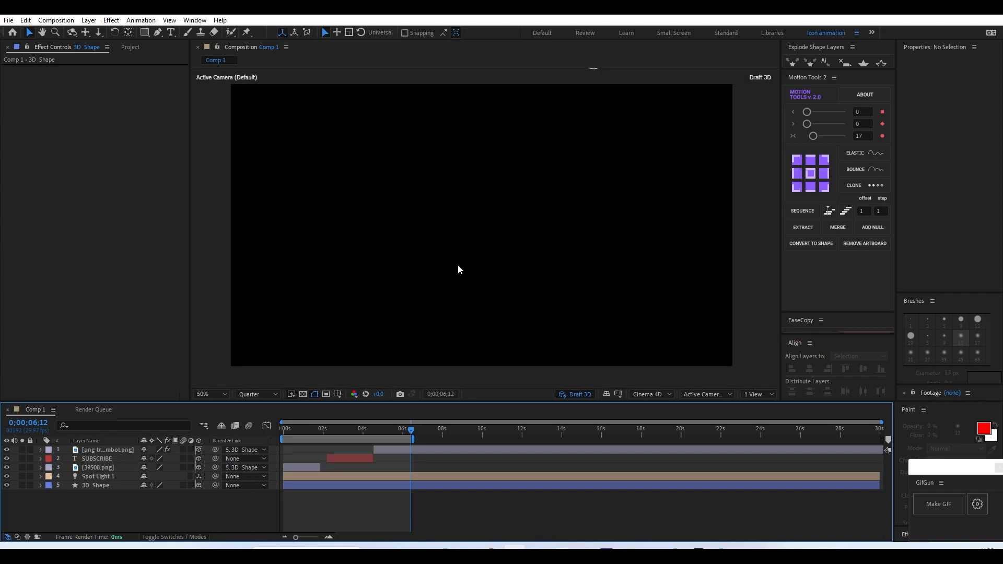
key("space")
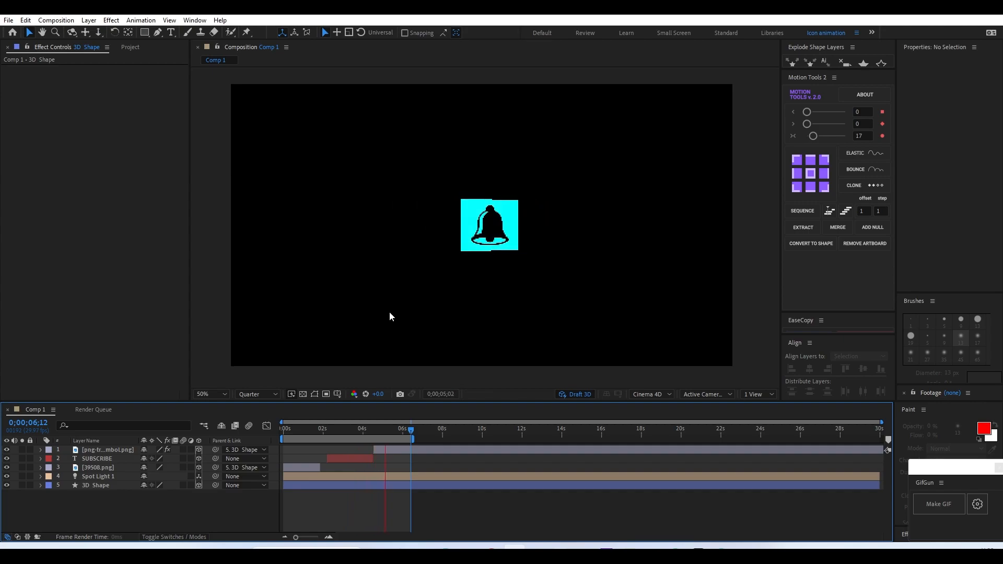
key("space")
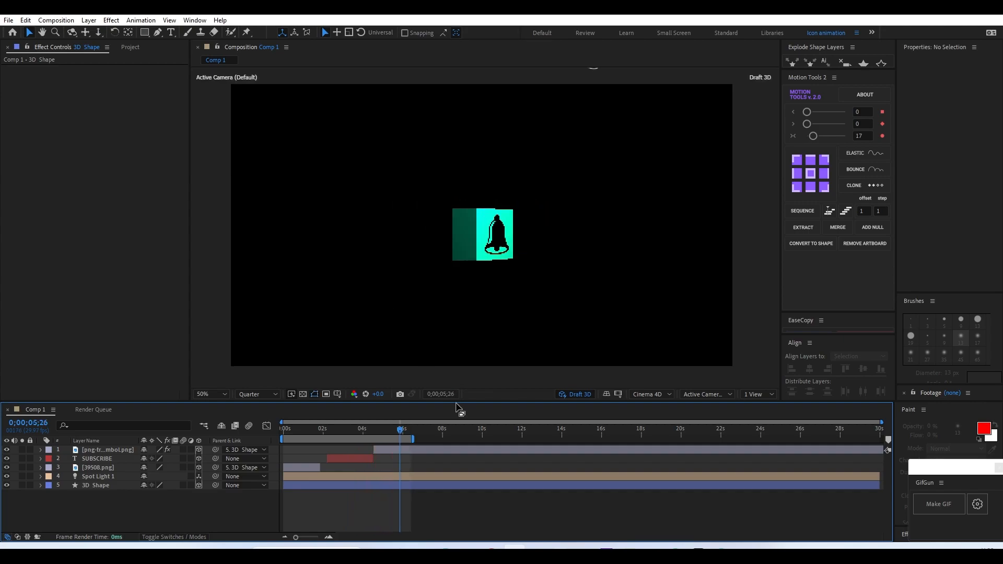
left_click_drag(400, 428, 361, 426)
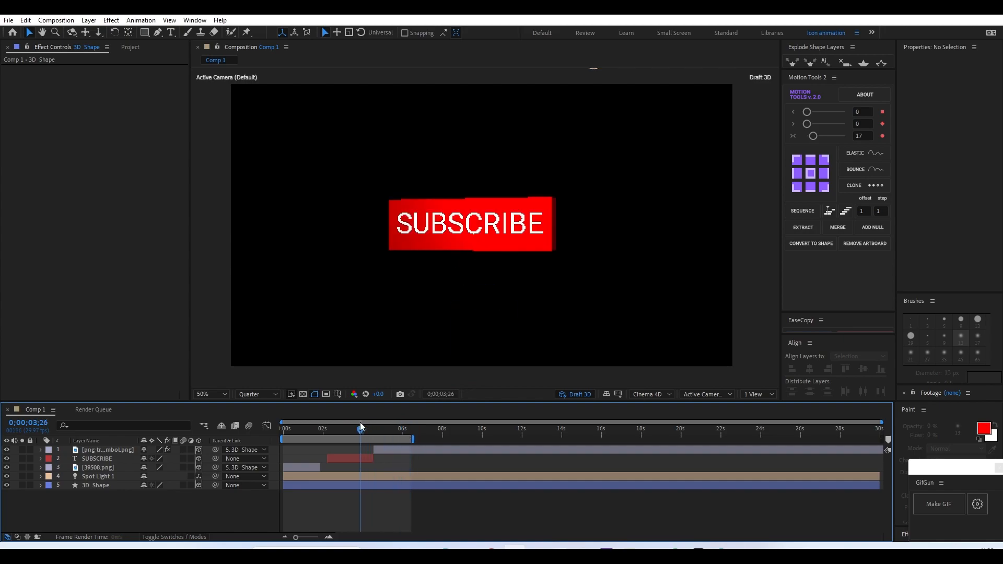
- Preview the animation at Full resolution with Draft 3D turned off
left_click(576, 392)
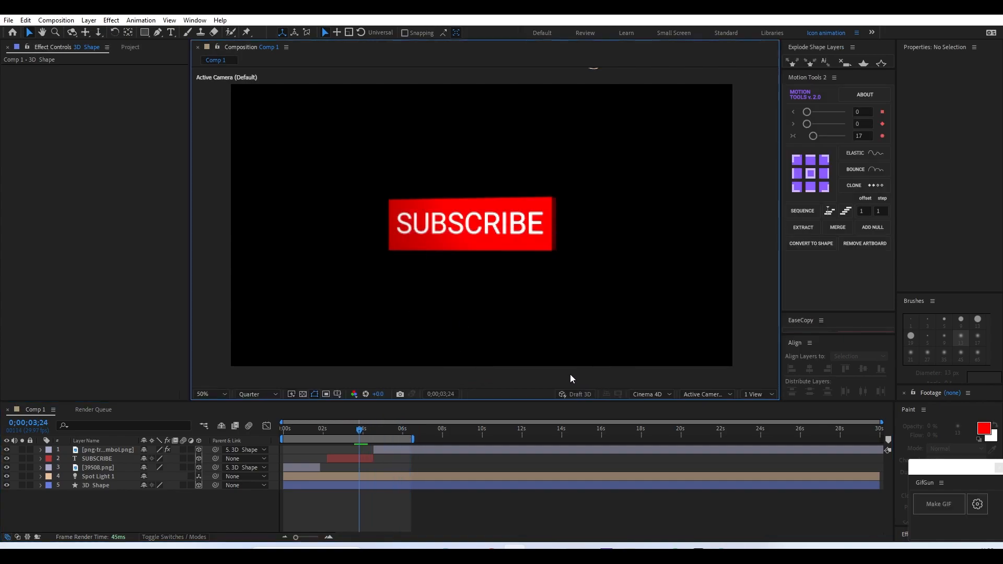
left_click(272, 396)
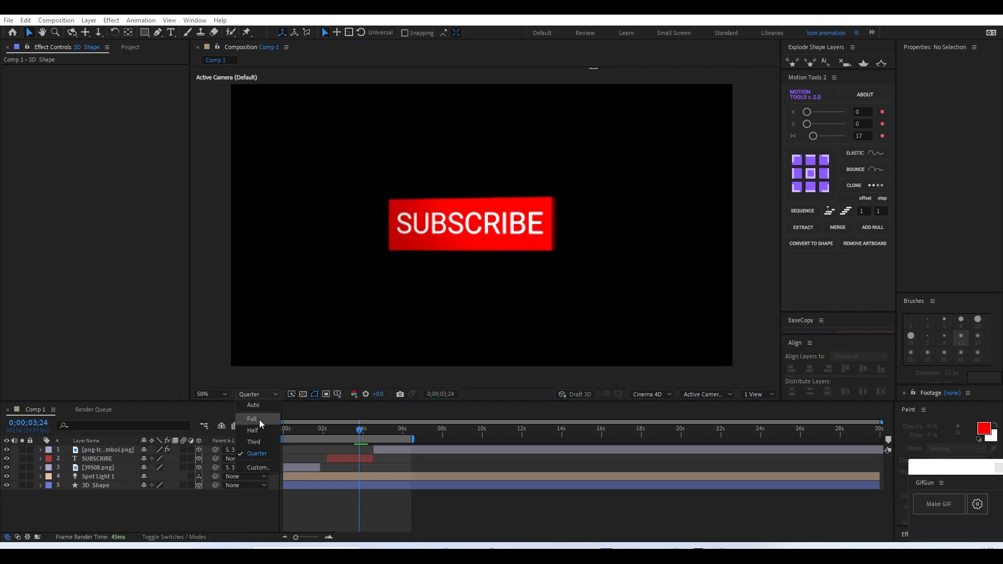
left_click(260, 419)
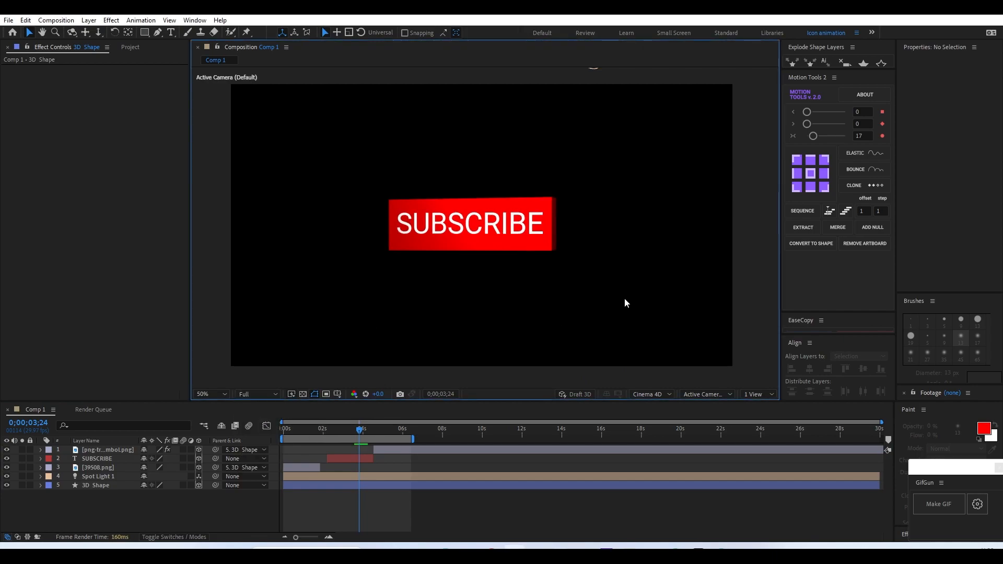
key("space")
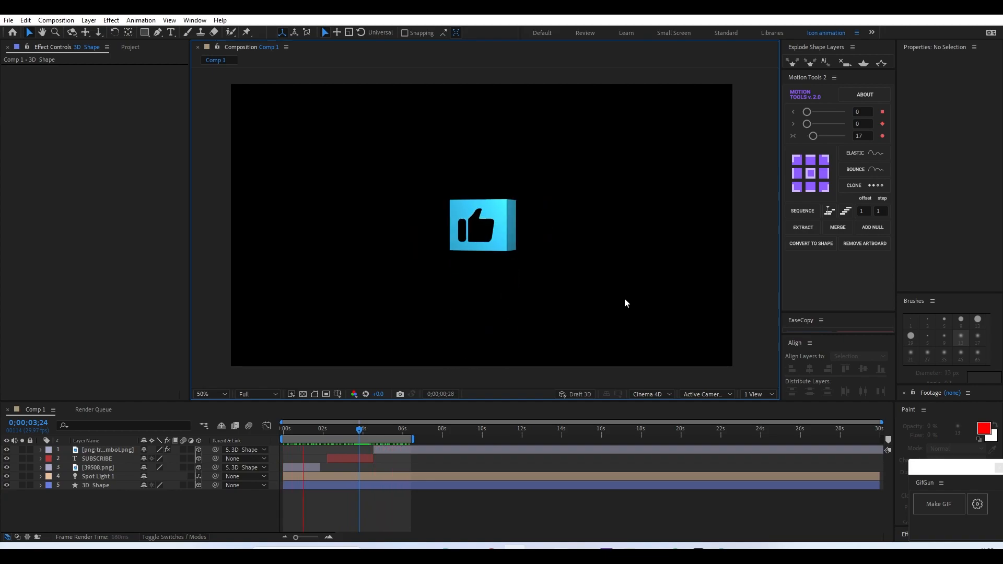
key("space")
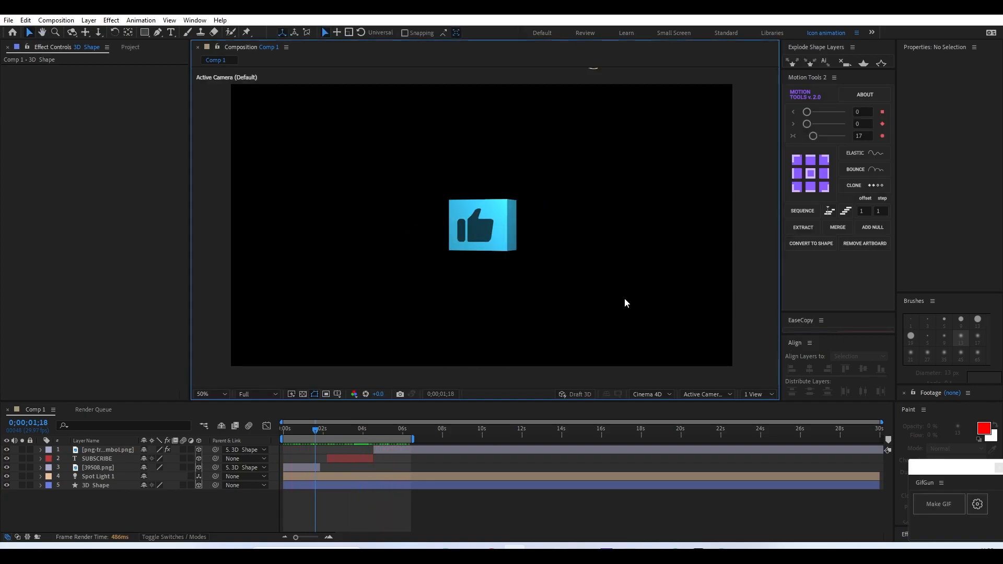
- Reposition Spot Light 1 above and to the right of the box at about Z -703, aiming its point of interest at the box
left_click(105, 477)
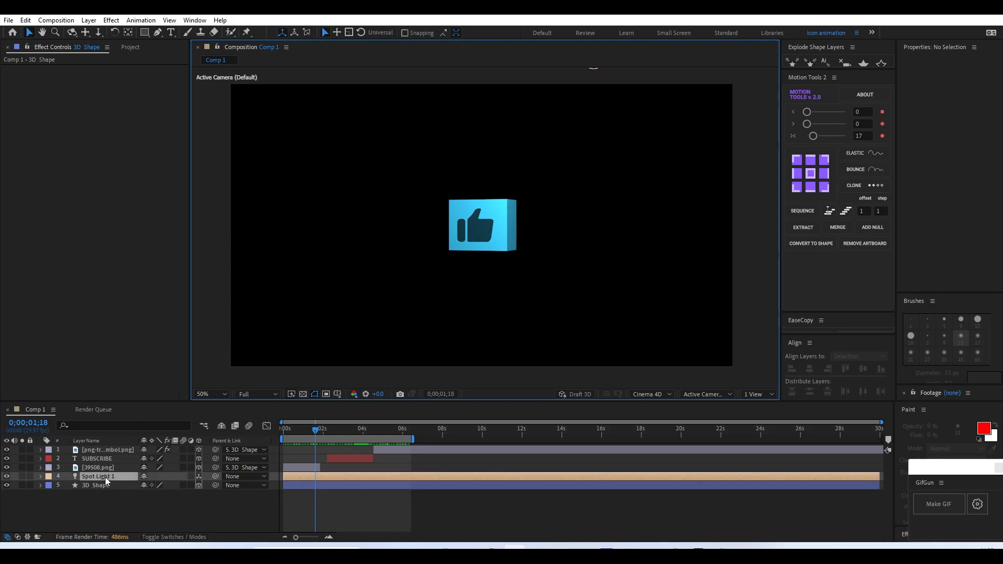
key("comma")
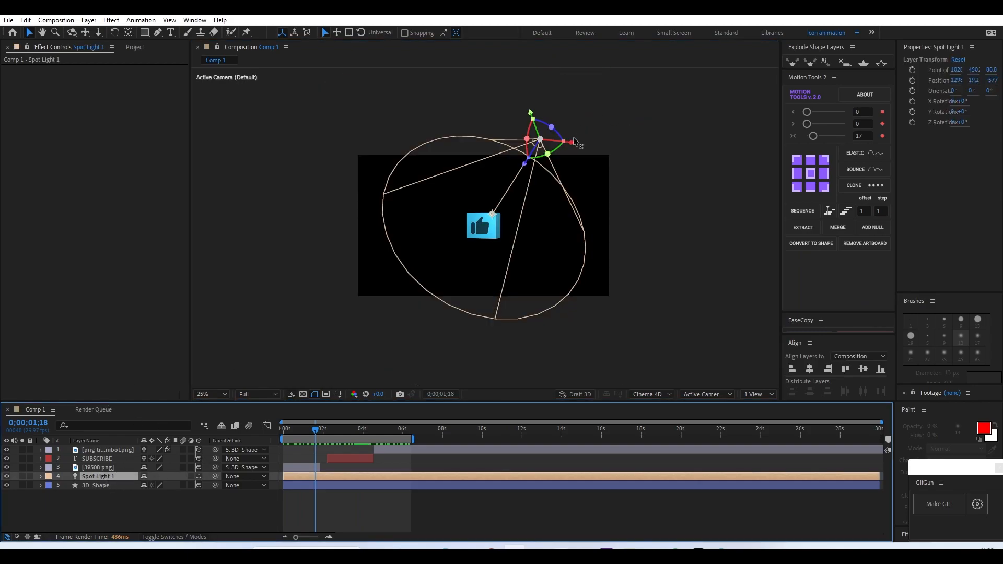
left_click_drag(574, 142, 528, 135)
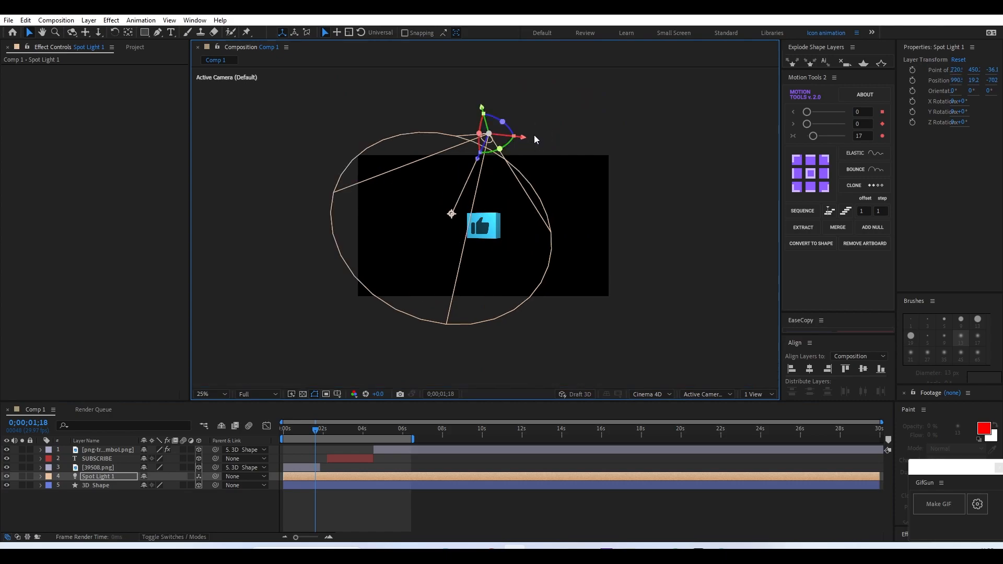
left_click_drag(458, 217, 487, 213)
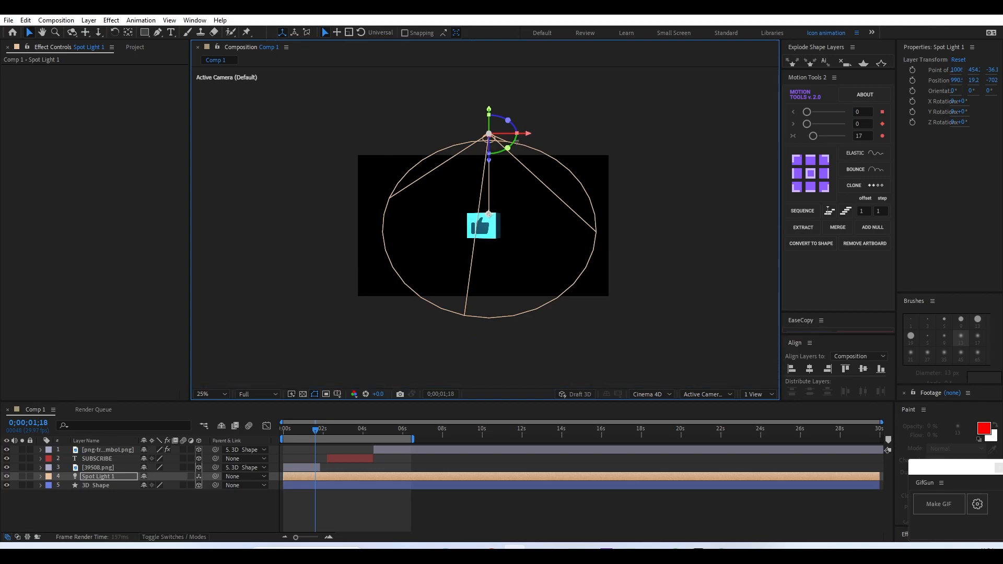
left_click_drag(529, 138, 582, 145)
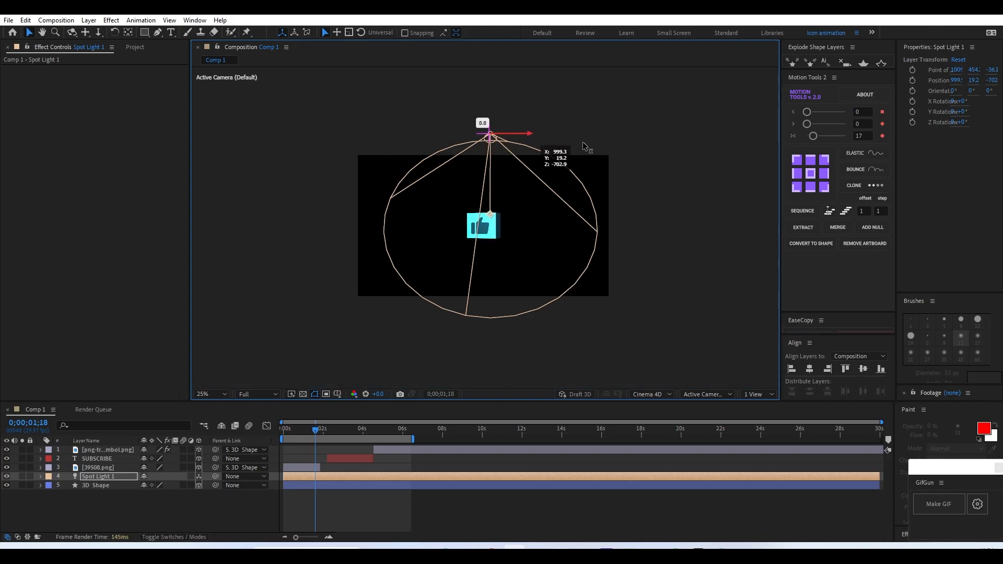
key("ctrl+z")
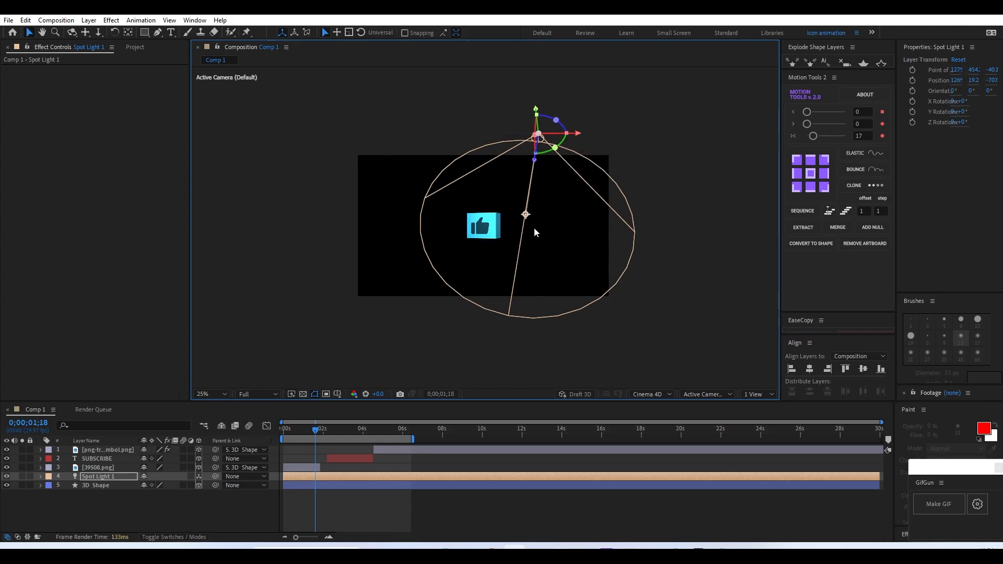
left_click_drag(526, 216, 491, 216)
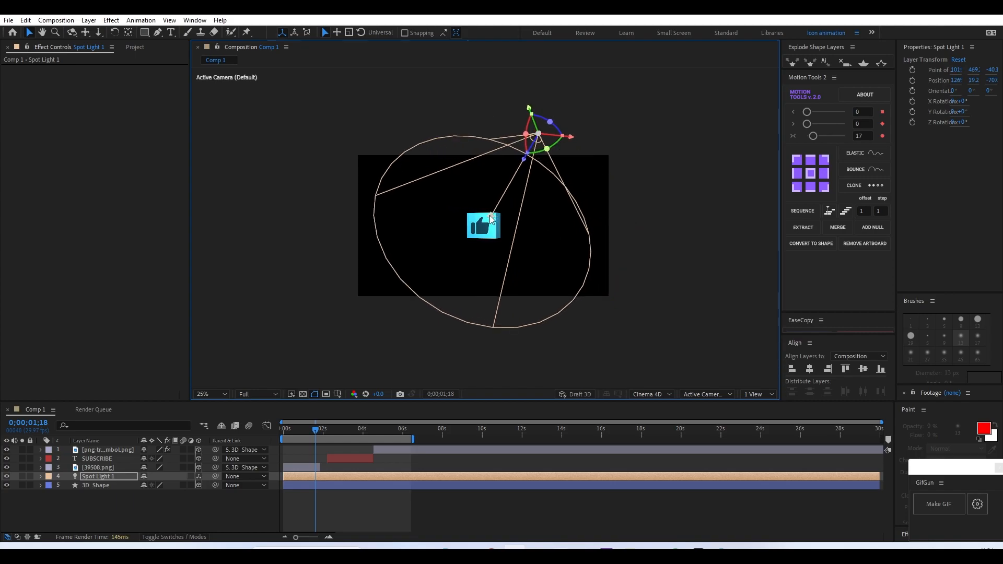
- Deselect the light and play back the animation to check the new lighting on the box
left_click(359, 507)
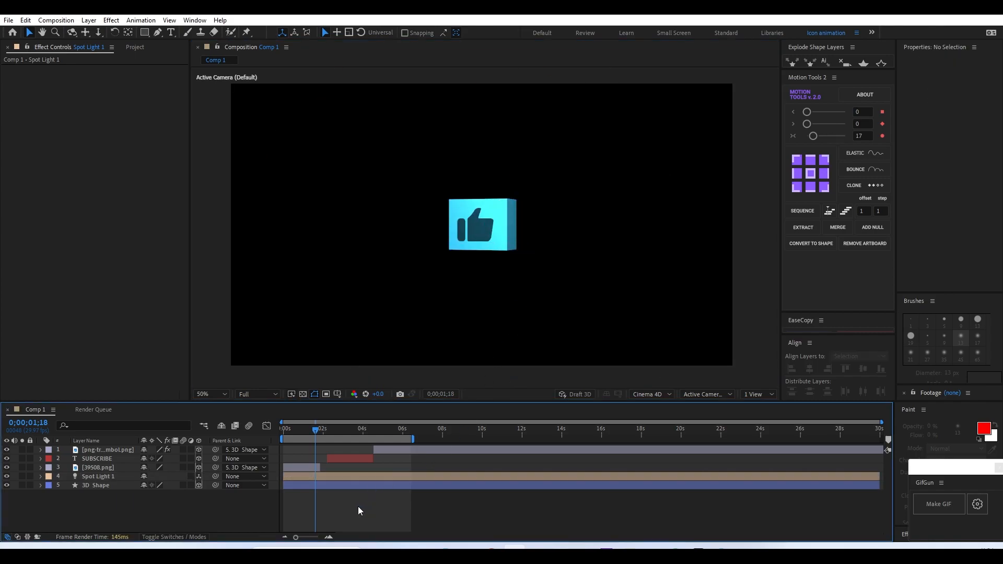
key("space")
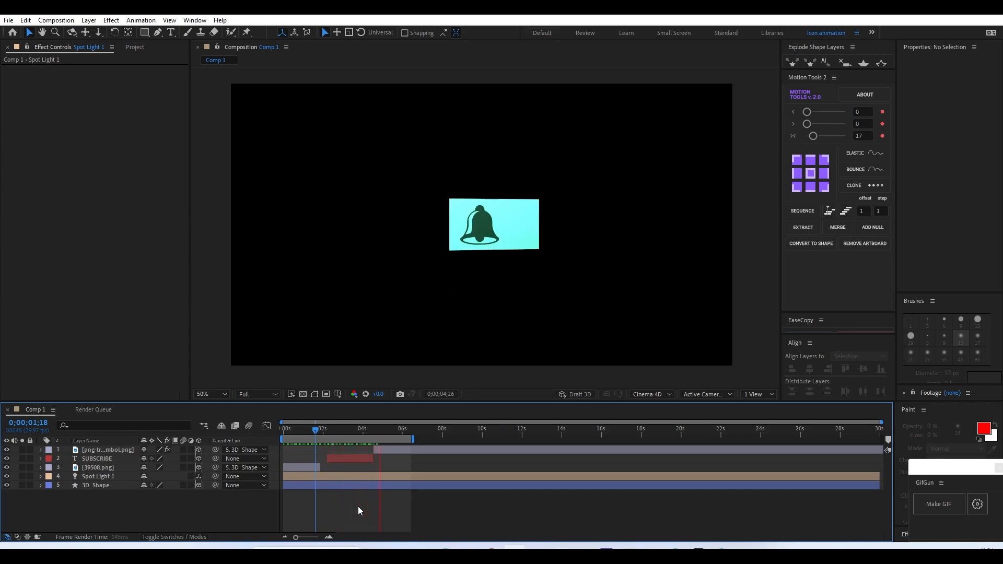
key("space")
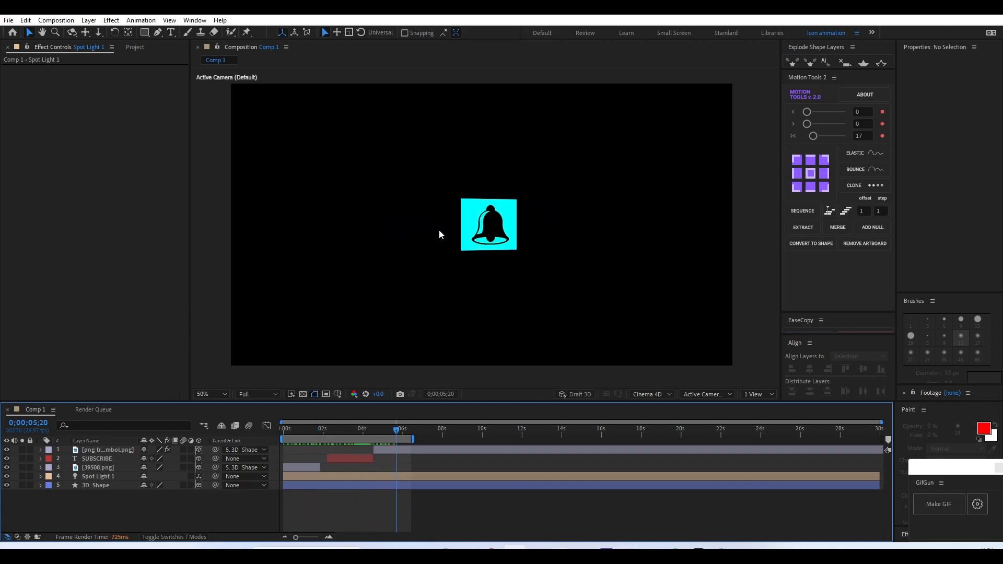
- Add a white ambient light to the composition with its intensity set to 50%
right_click(67, 502)
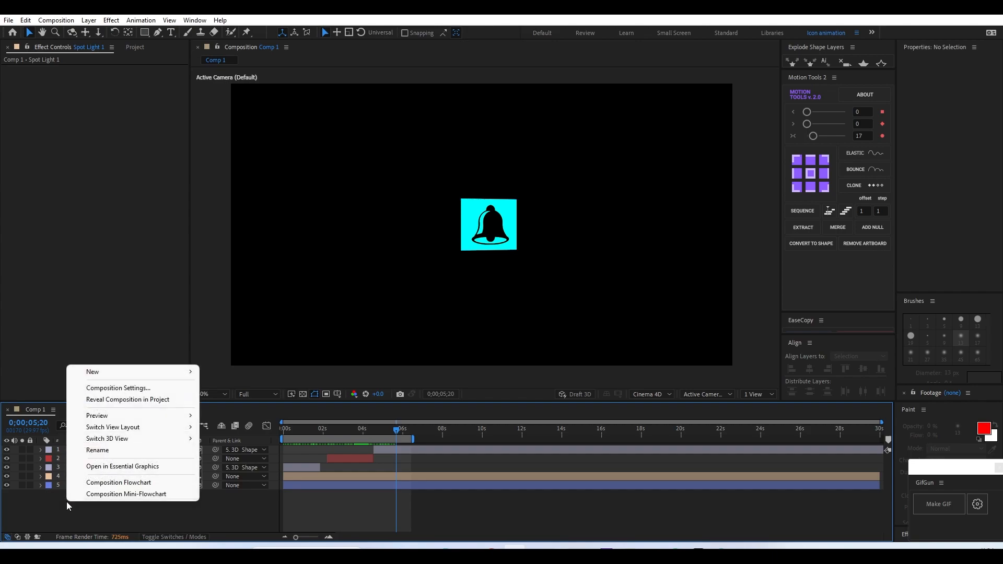
mouse_move(174, 379)
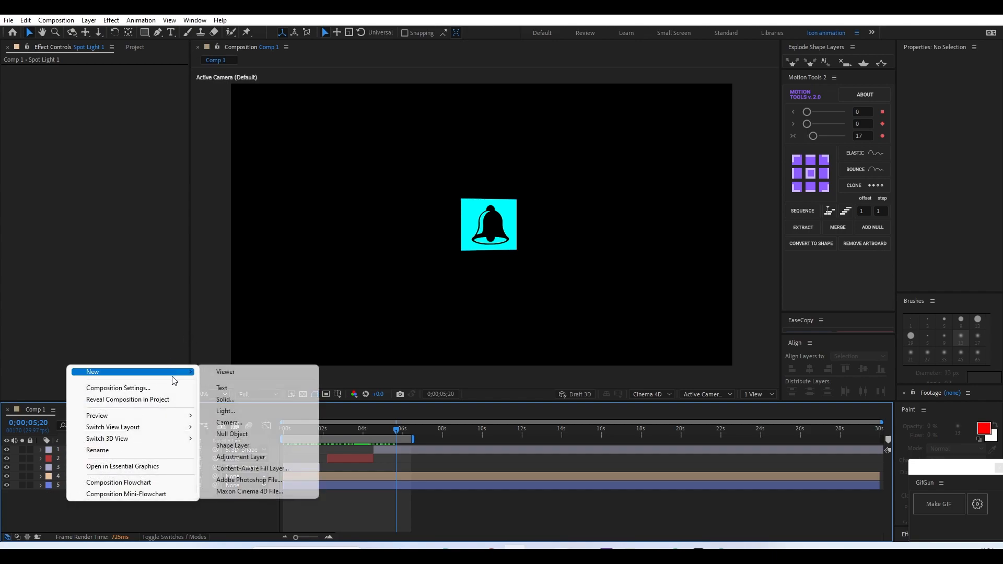
left_click(226, 412)
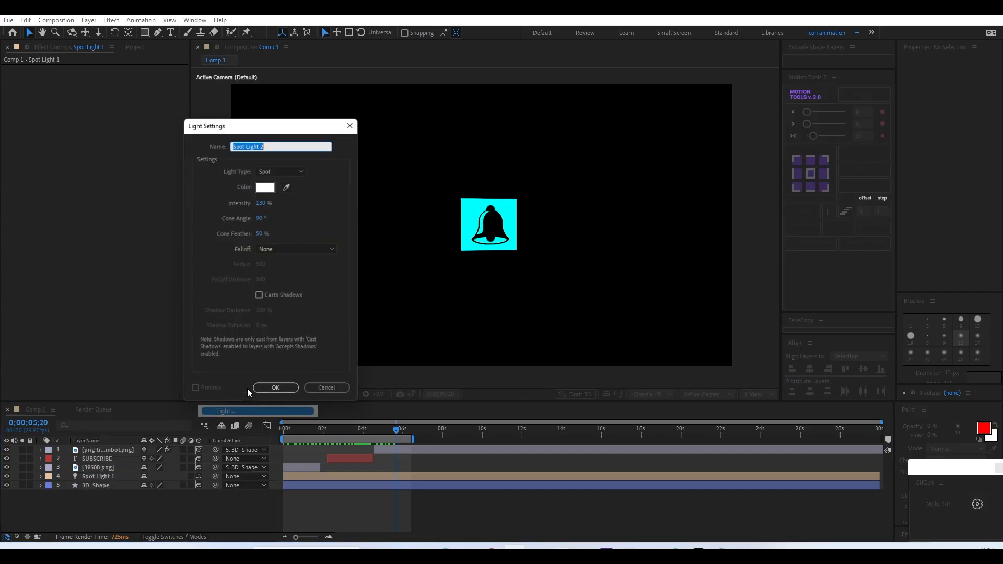
left_click(277, 169)
left_click(285, 216)
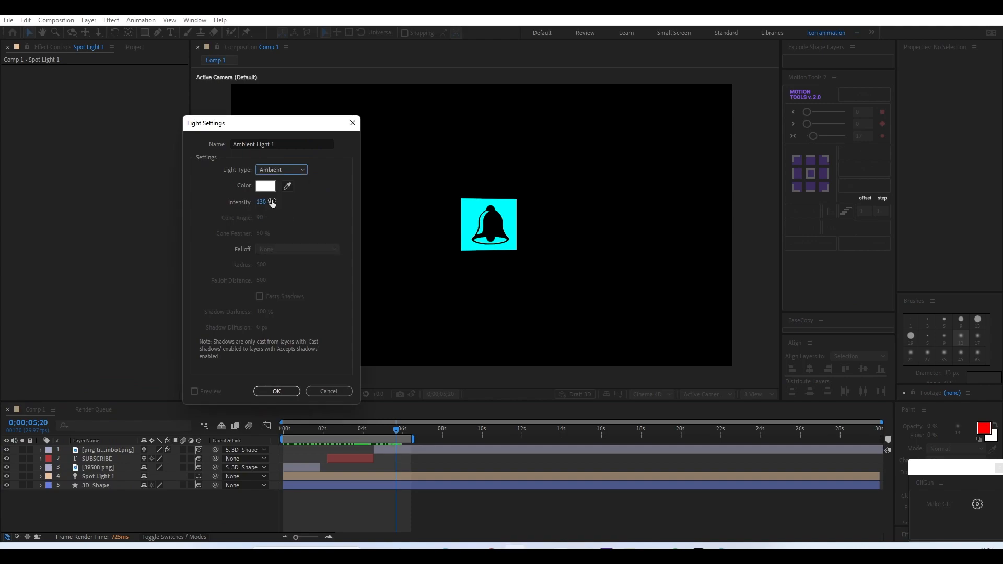
left_click(264, 204)
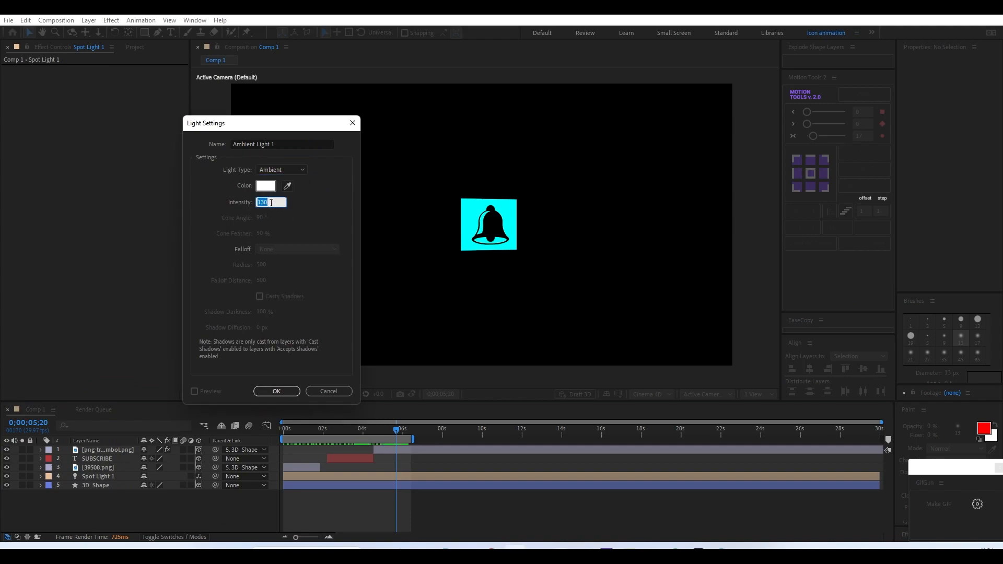
type("50")
key("Return")
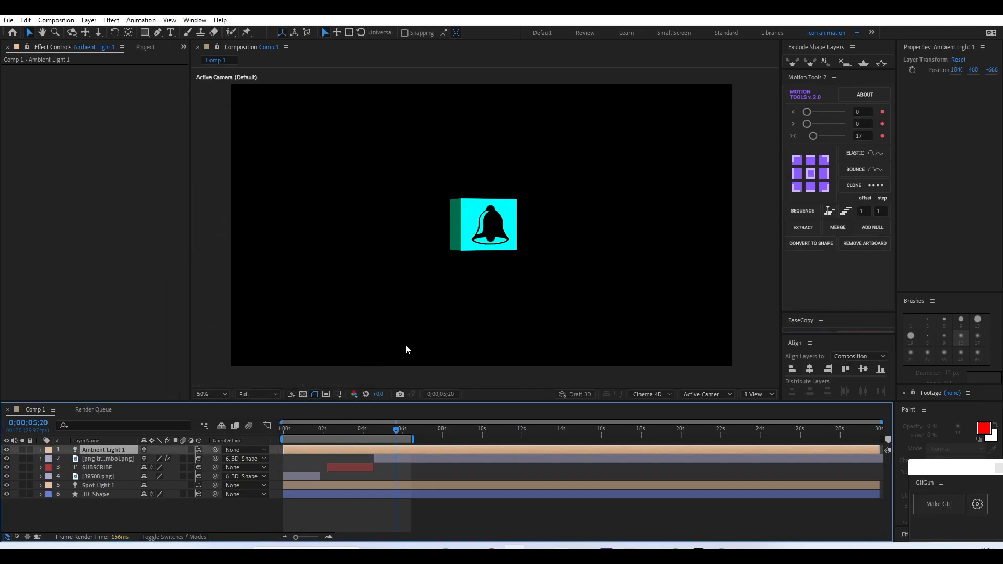
- Play back the animation with the ambient light, stop on the thumbs-up box, and deselect the light
key("space")
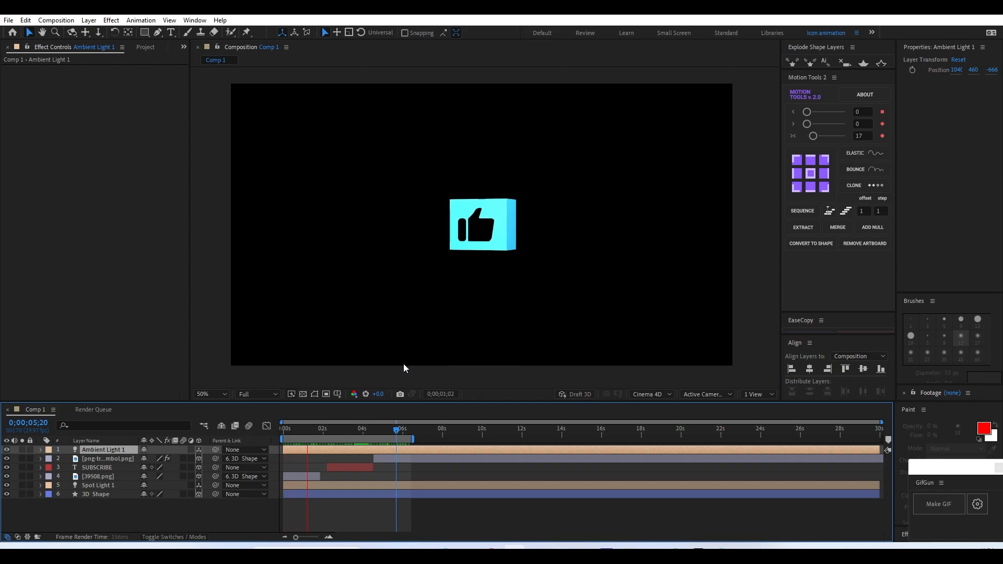
key("space")
left_click(74, 503)
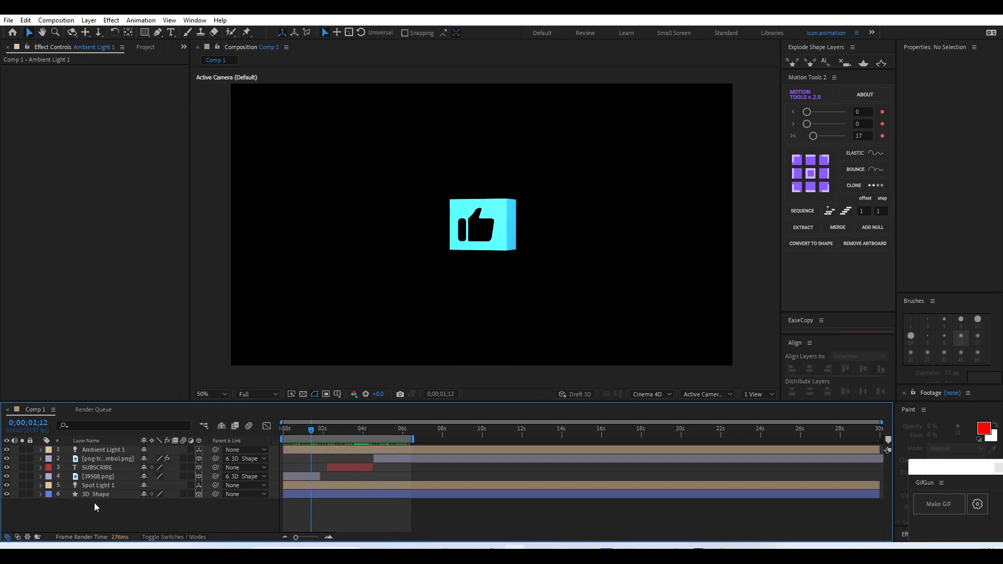
- Add a Round Corners operator to the contents of the 3D Shape layer
left_click(101, 495)
left_click(40, 494)
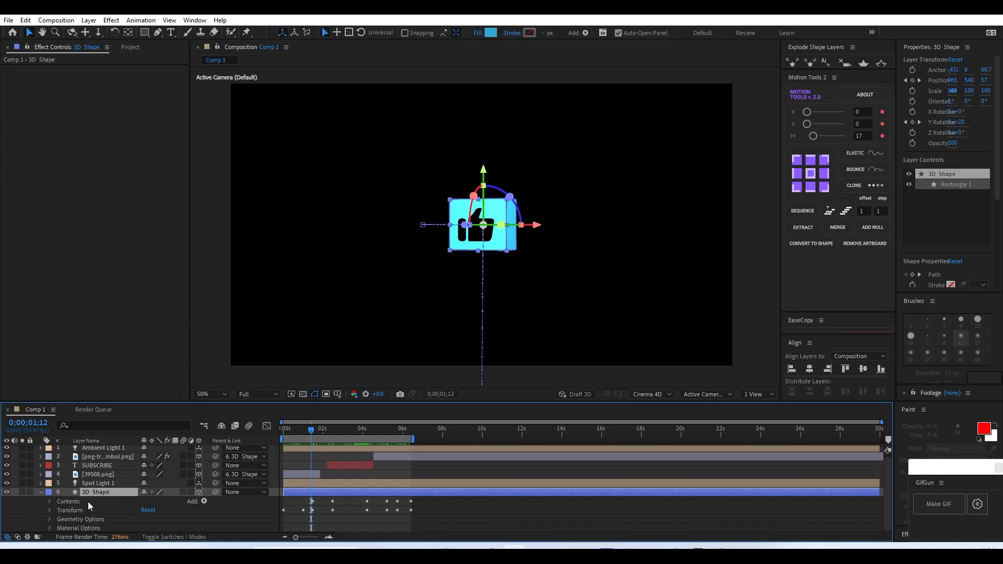
key("slash")
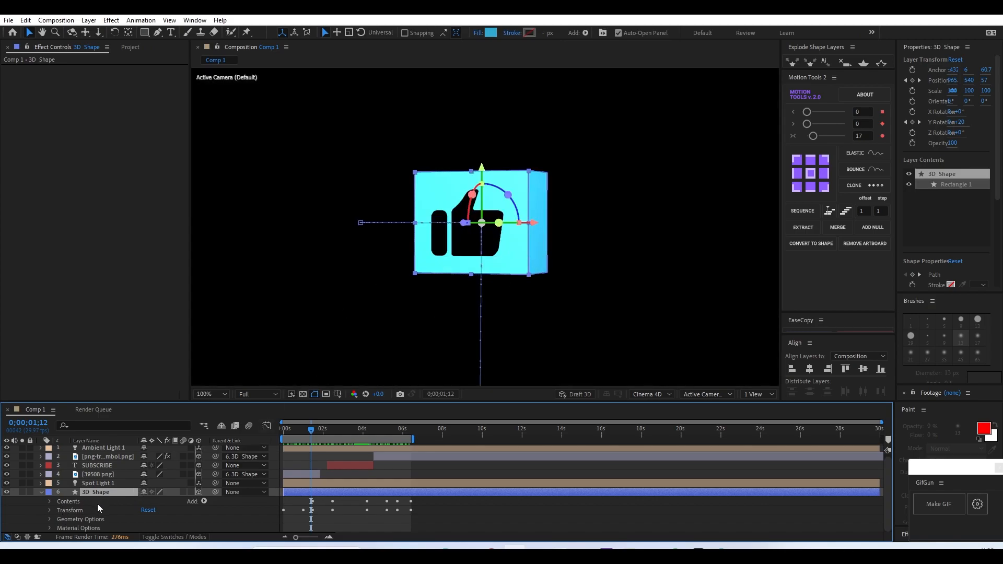
left_click(203, 502)
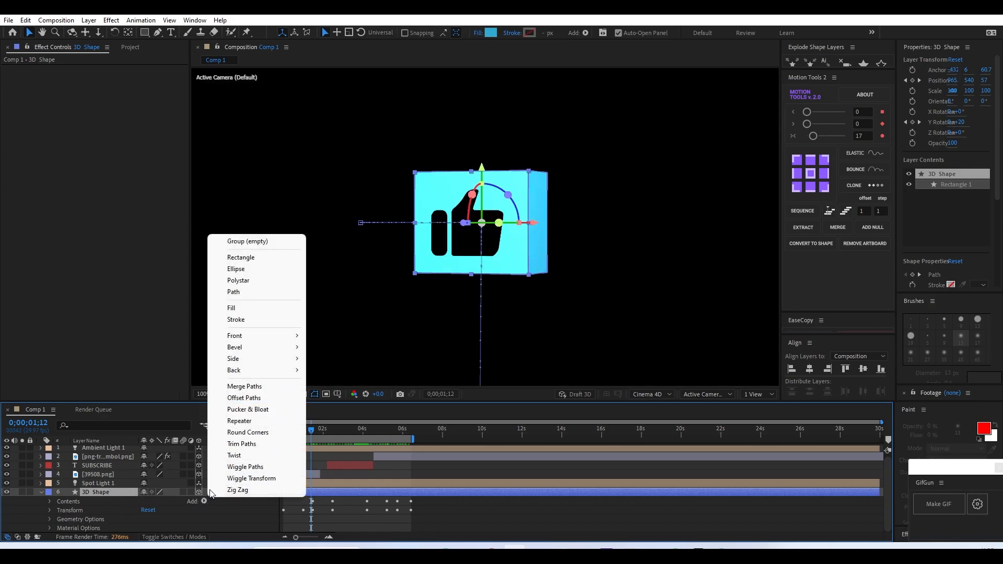
left_click(257, 434)
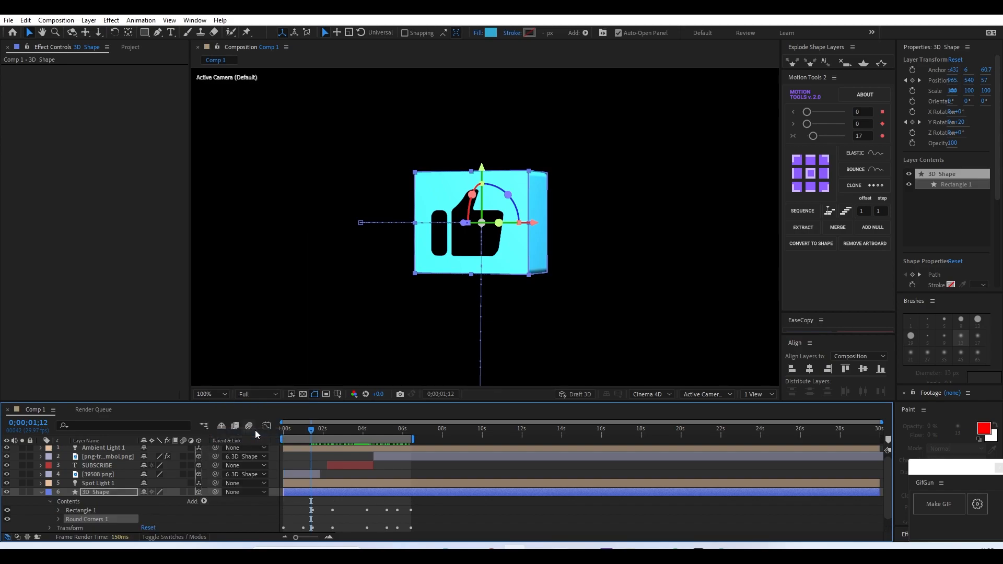
- Set the Round Corners radius of the box to 20, then deselect and collapse the 3D Shape layer
left_click(58, 519)
left_click(148, 528)
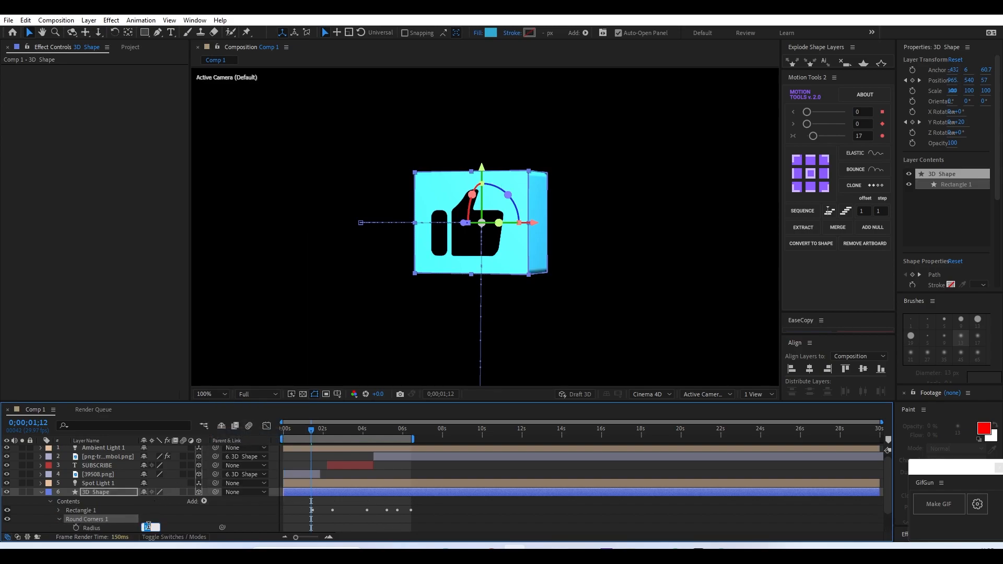
type("20")
key("Return")
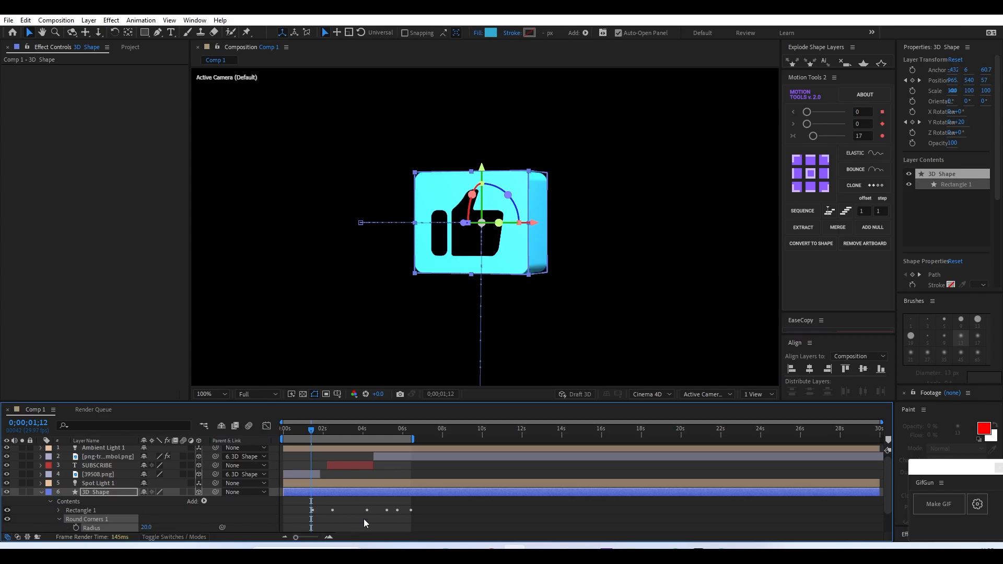
left_click(445, 509)
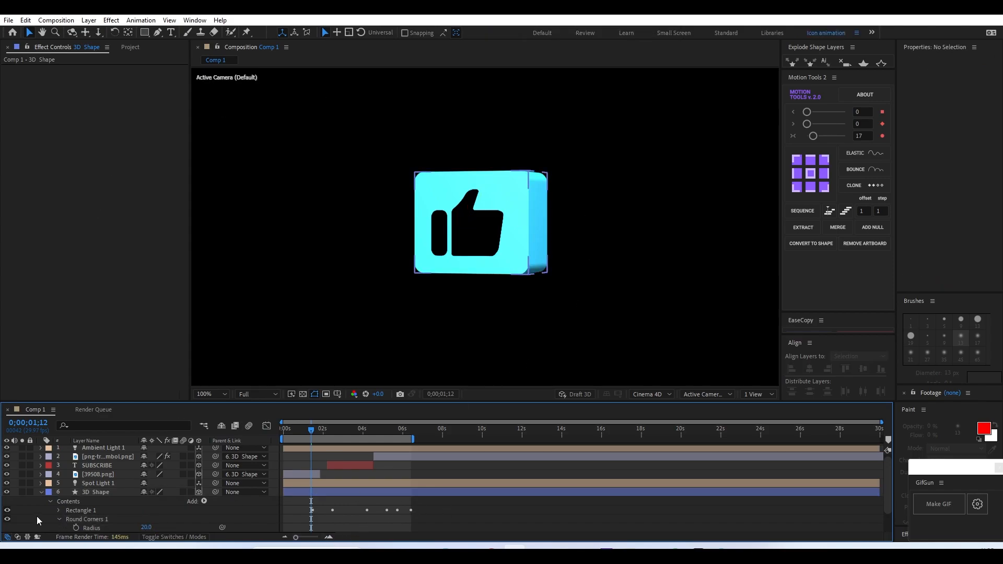
left_click(42, 493)
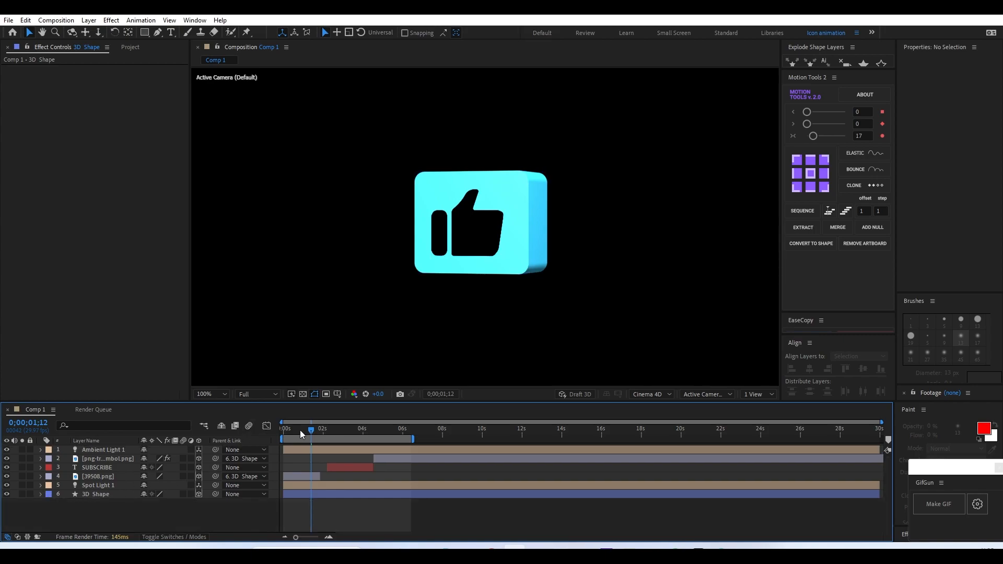
- Check the rounded corners on the SUBSCRIBE button and bell box, and play back the whole animation
left_click_drag(300, 430, 344, 432)
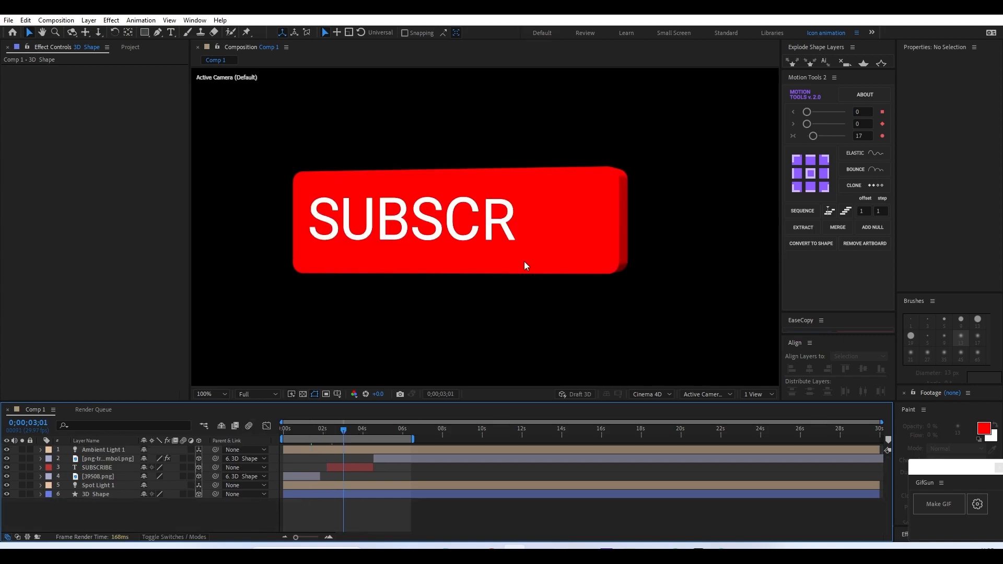
left_click(394, 434)
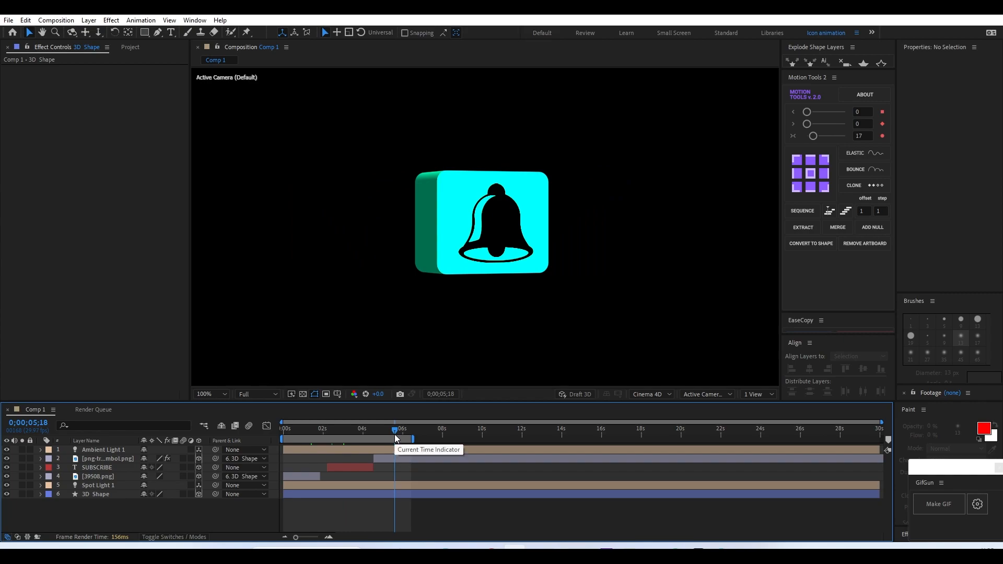
scroll(482, 312, "down", 2)
key("space")
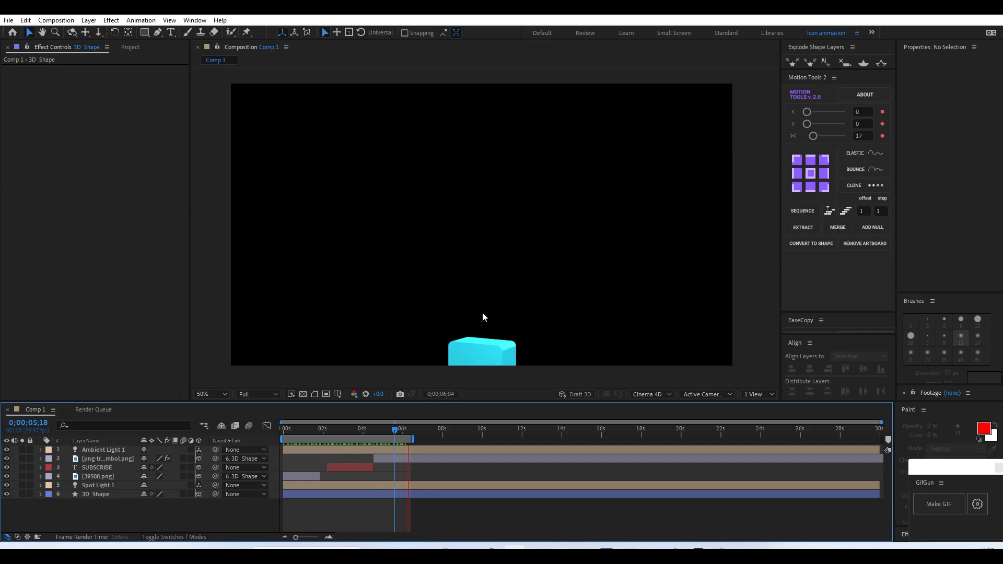
key("space")
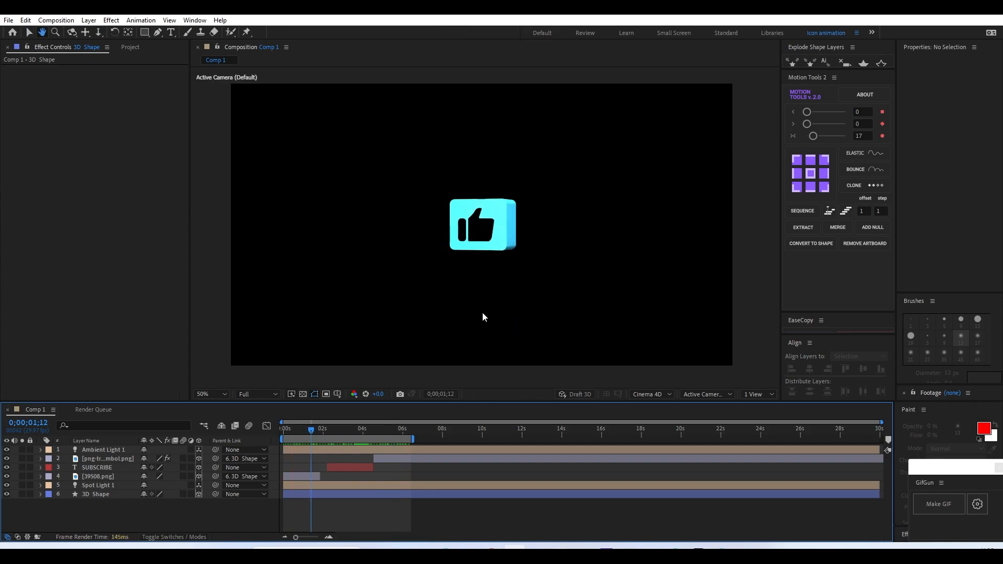